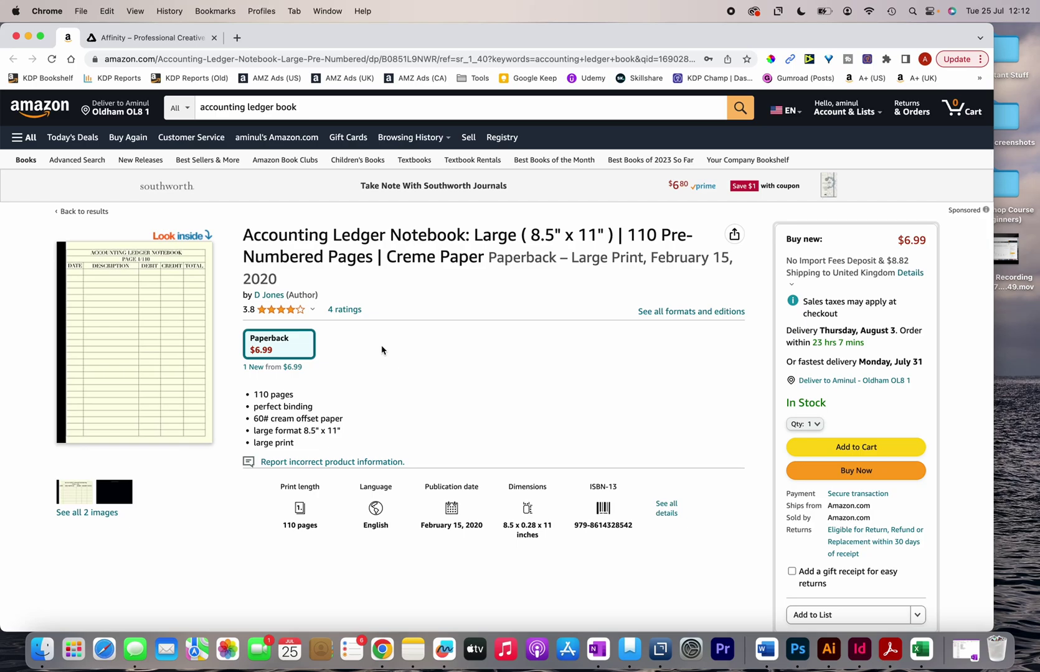
- View the Affinity version 2 bundle's pricing and included apps on the Affinity website in the browser
left_click(78, 658)
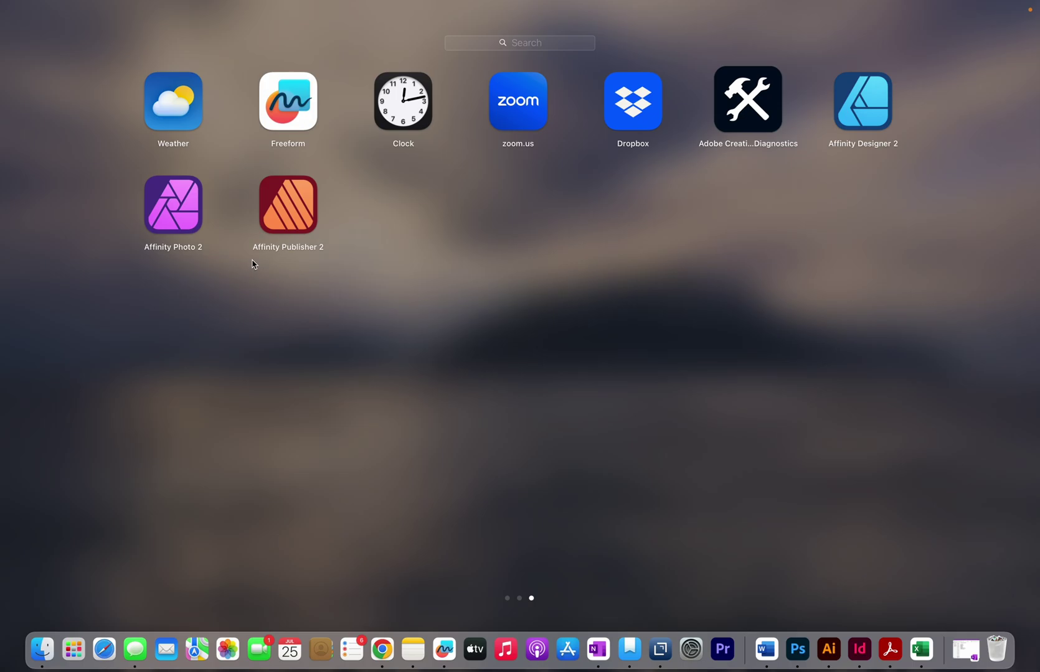
left_click(385, 662)
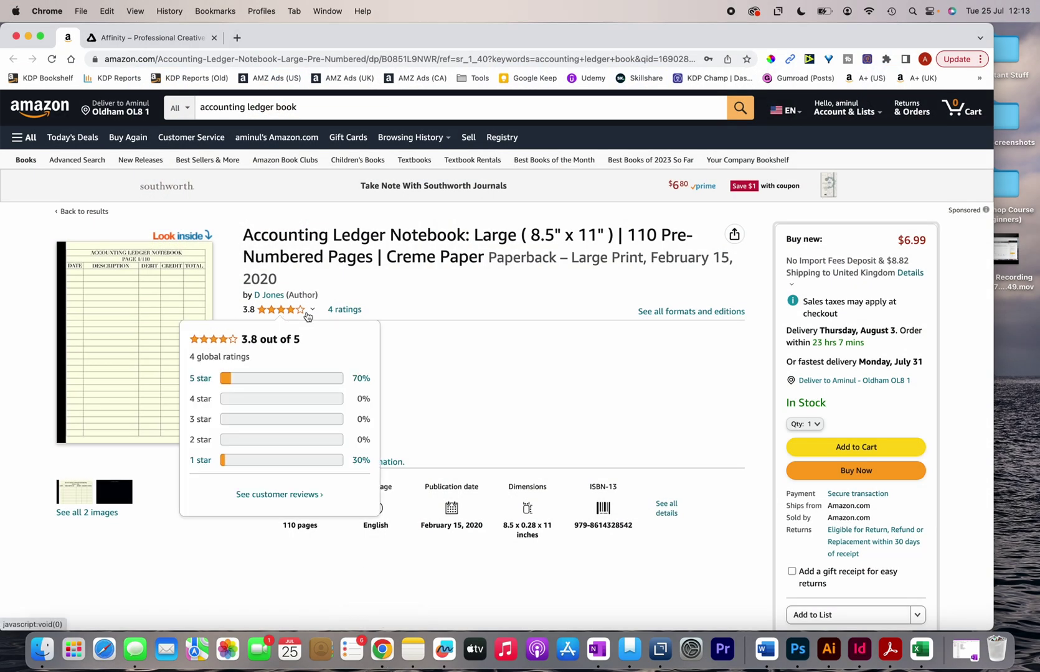
left_click(176, 41)
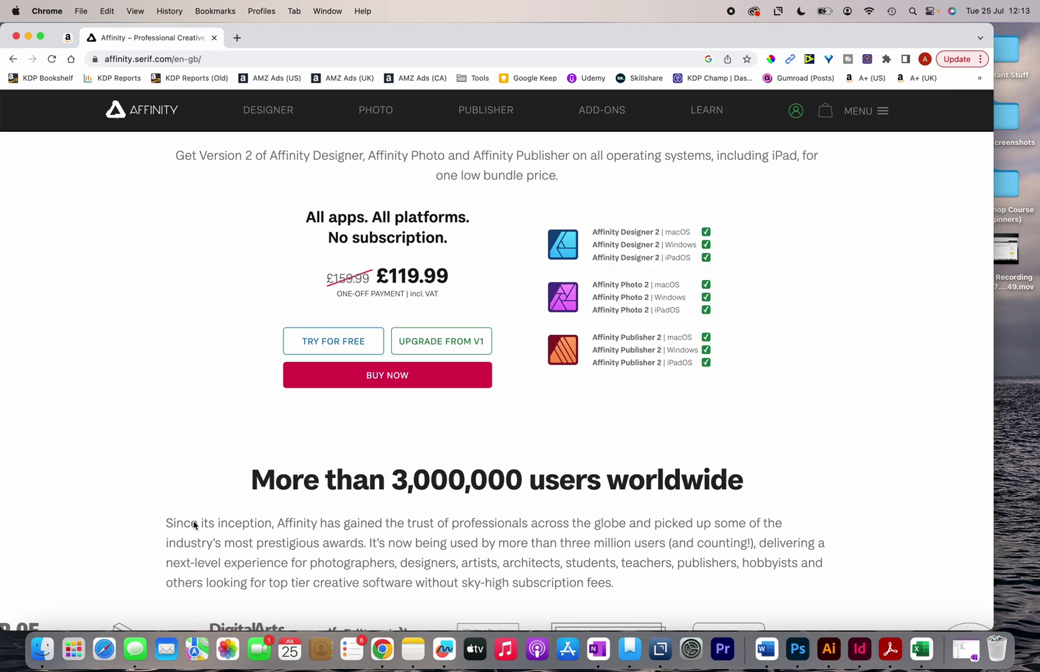
- Launch Affinity Publisher 2 and set up a new 8.5 × 11 in document with 110 pages and facing pages turned off
left_click(74, 649)
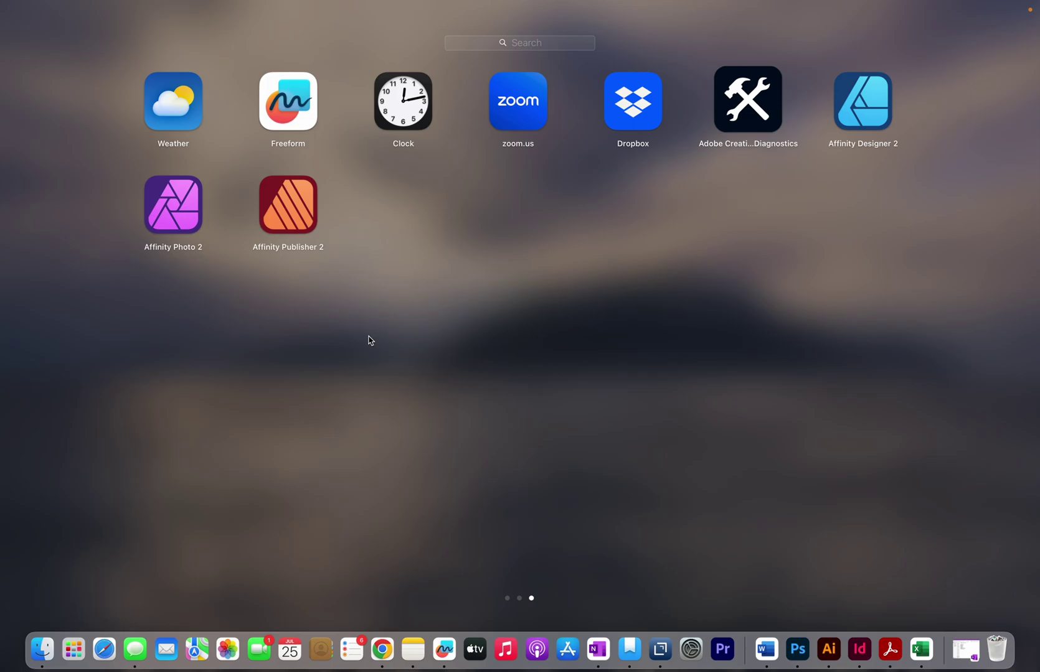
left_click(301, 207)
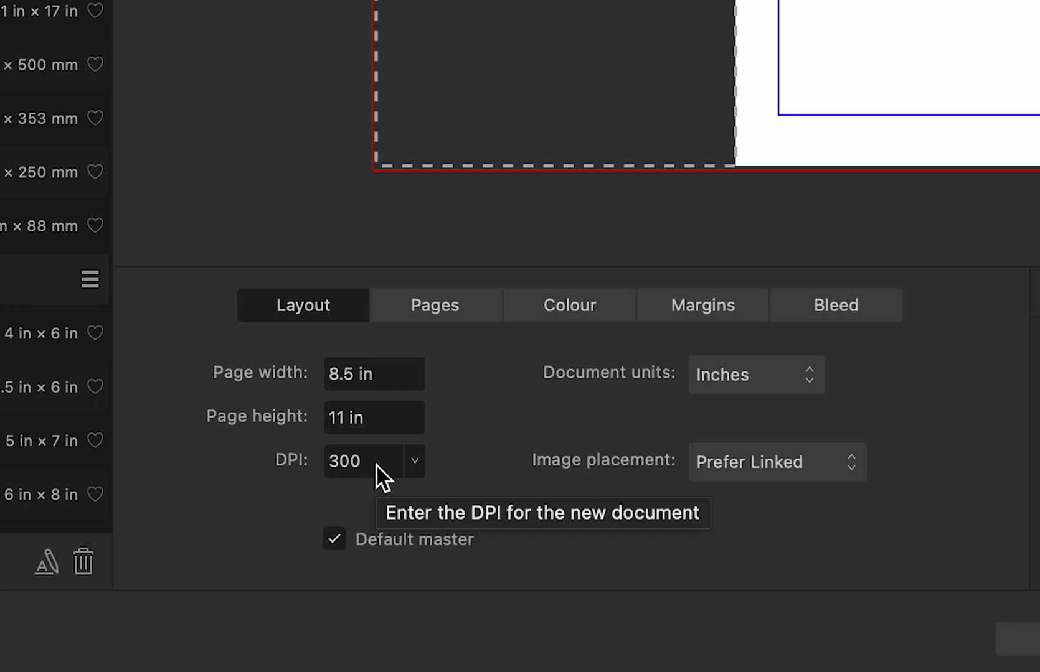
left_click(455, 315)
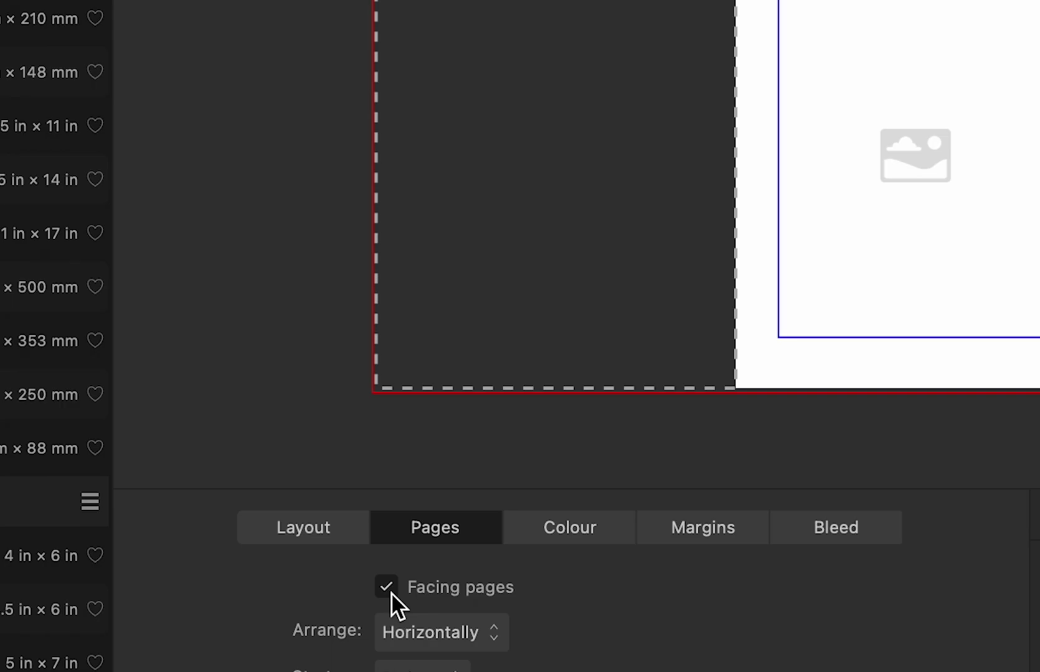
left_click(391, 593)
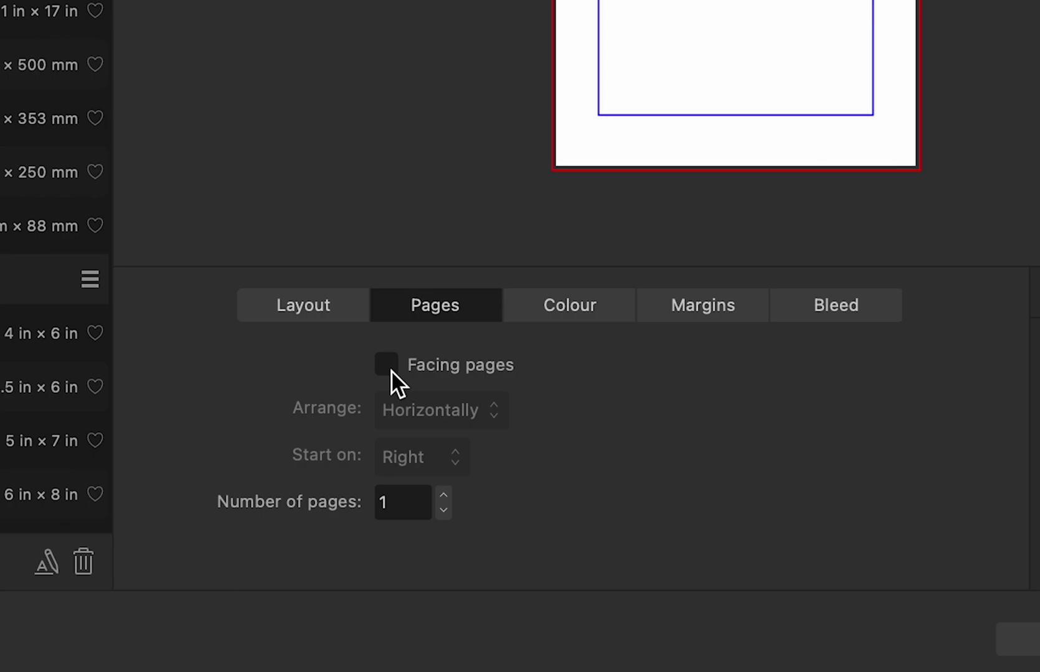
double_click(408, 503)
type("110")
- Set the new document's left, top, right and bottom margins to 0.5 in
left_click(723, 312)
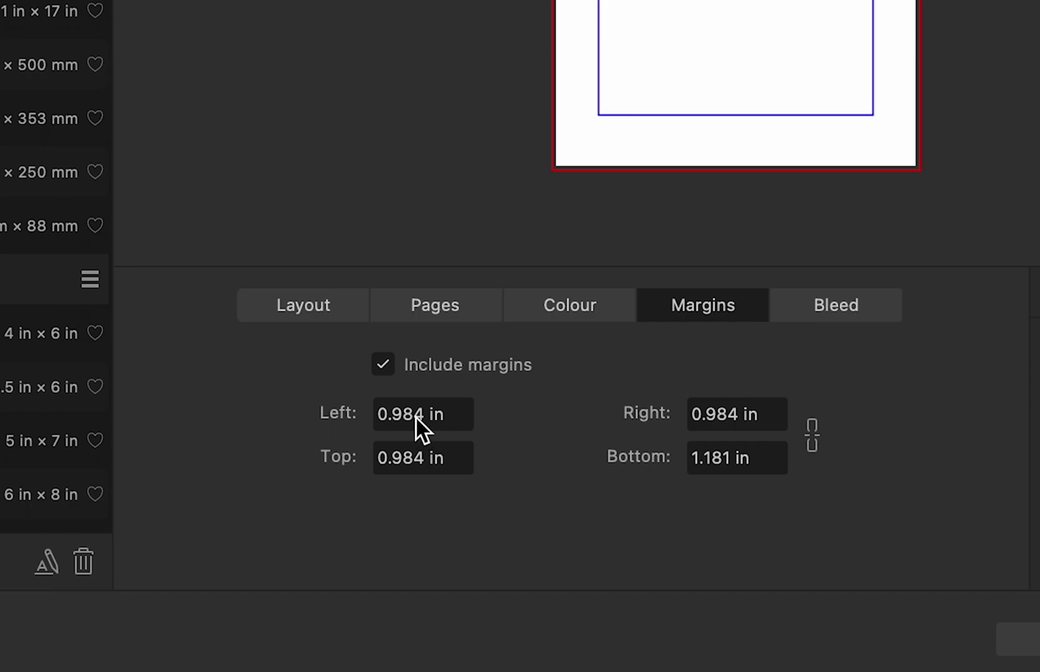
left_click(416, 416)
type(".5")
left_click(458, 453)
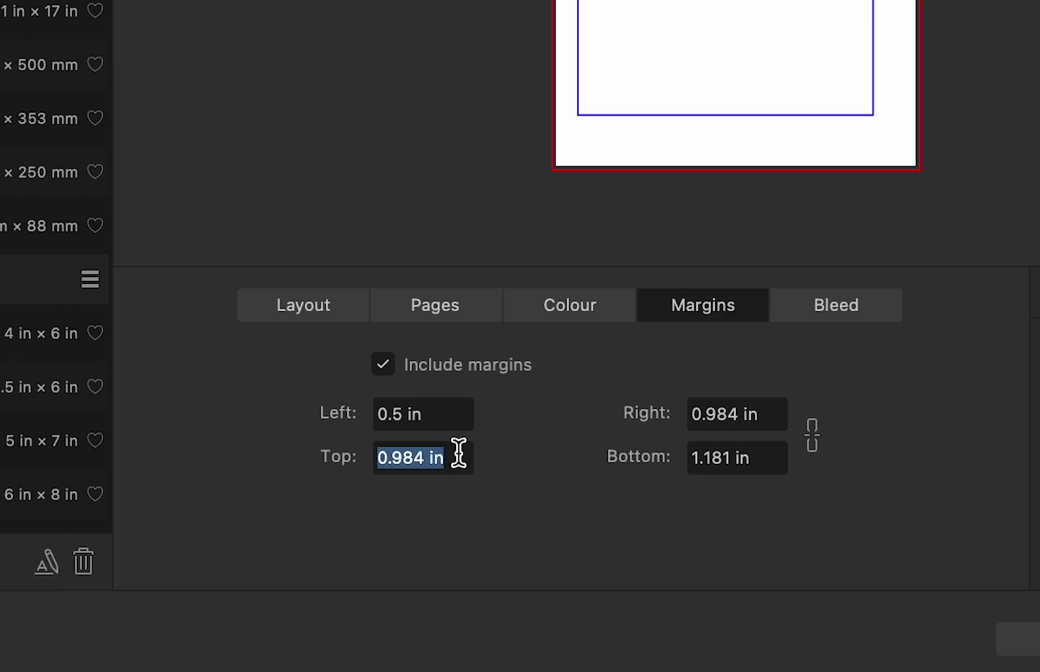
type(".5")
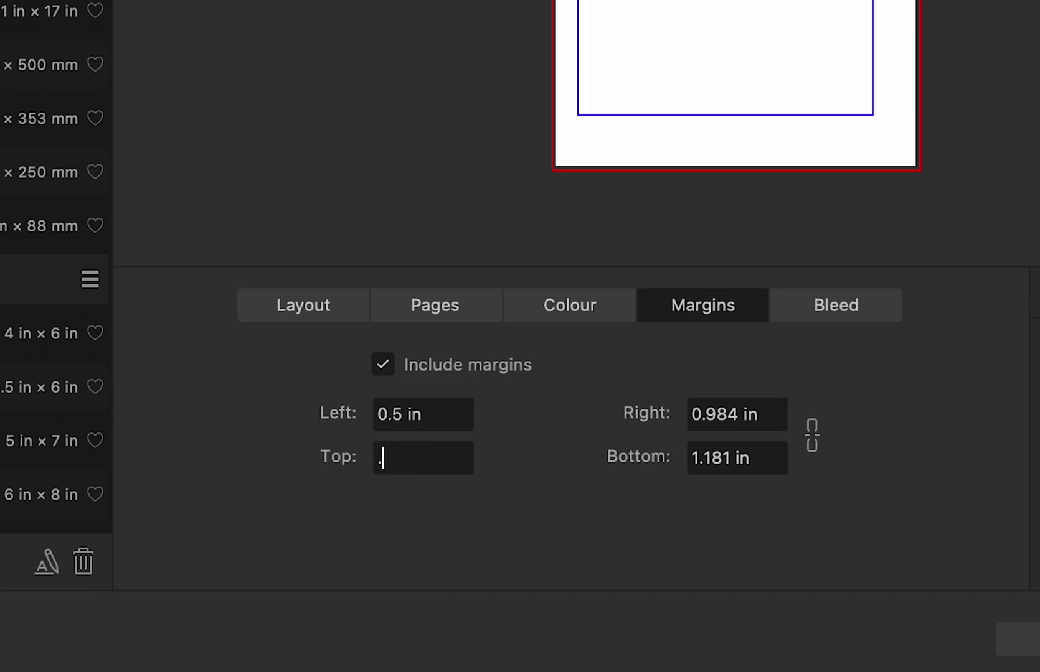
left_click(731, 408)
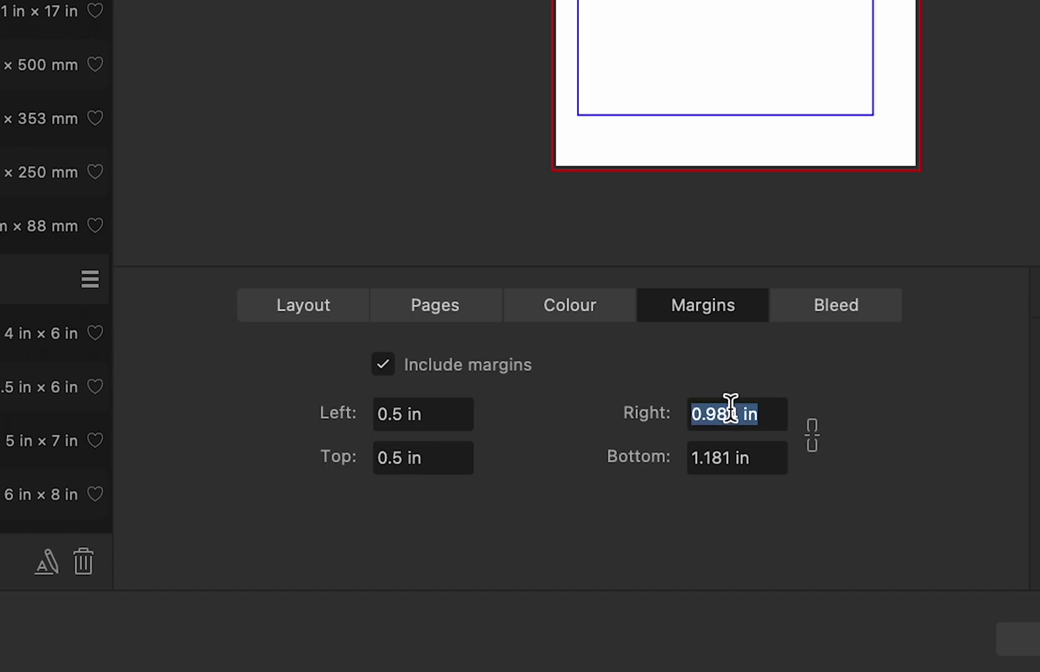
type(".5")
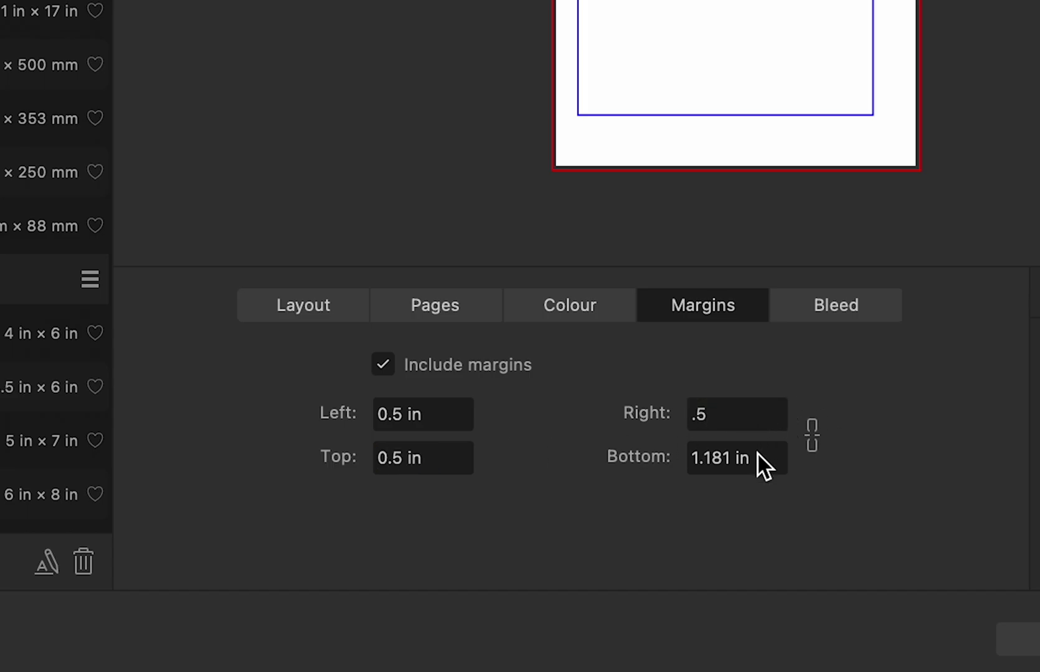
left_click(757, 456)
type(".5")
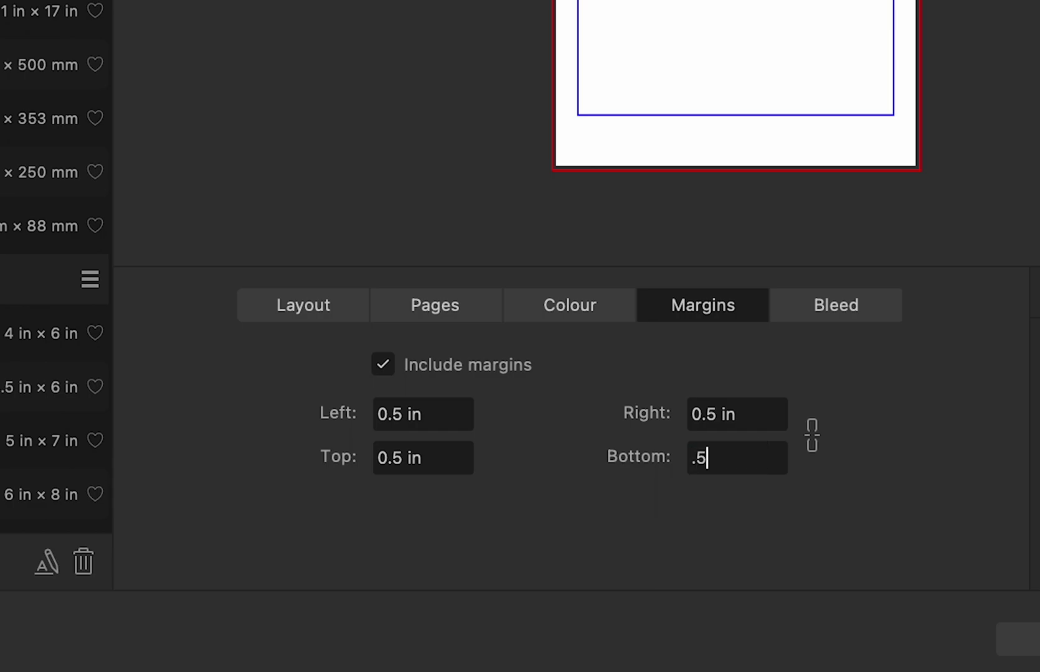
left_click(780, 414)
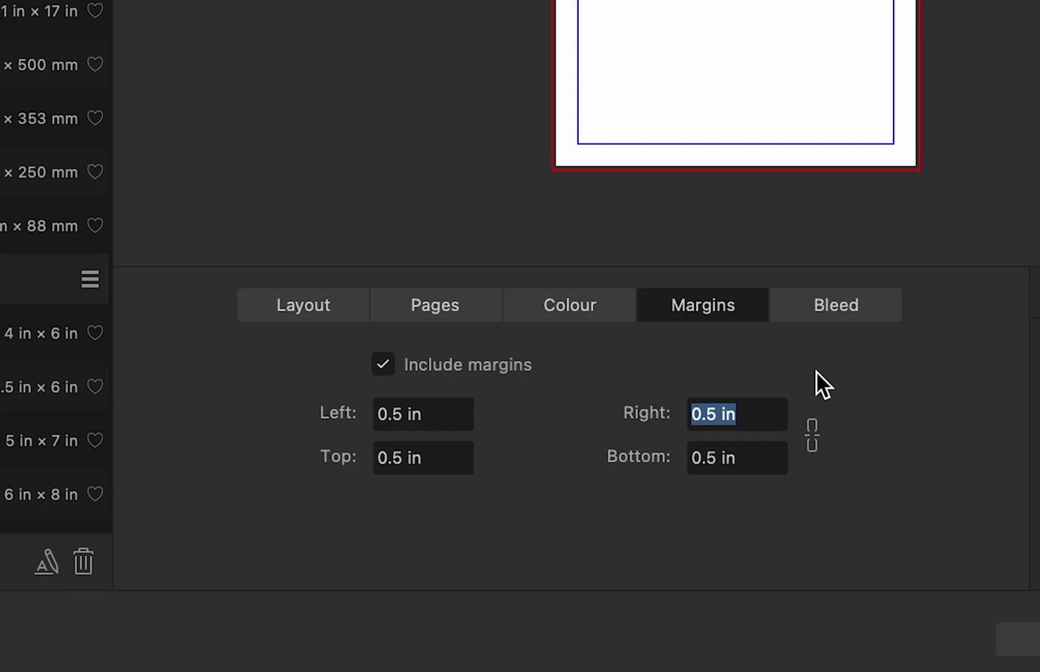
- Set the bleed to 0 in on all sides and create the document
left_click(844, 309)
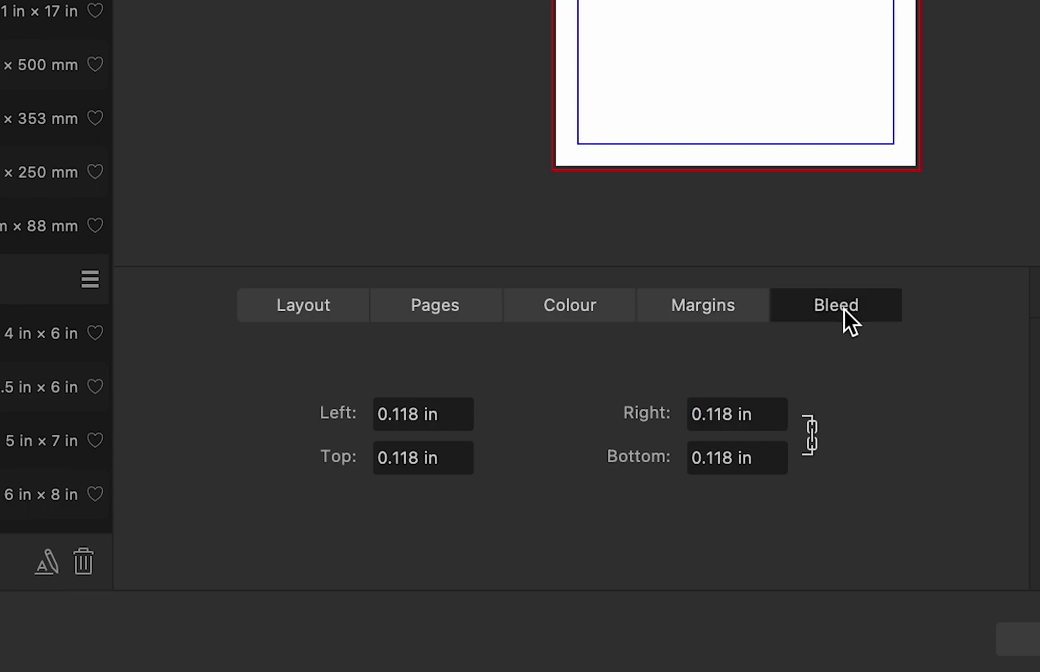
double_click(408, 416)
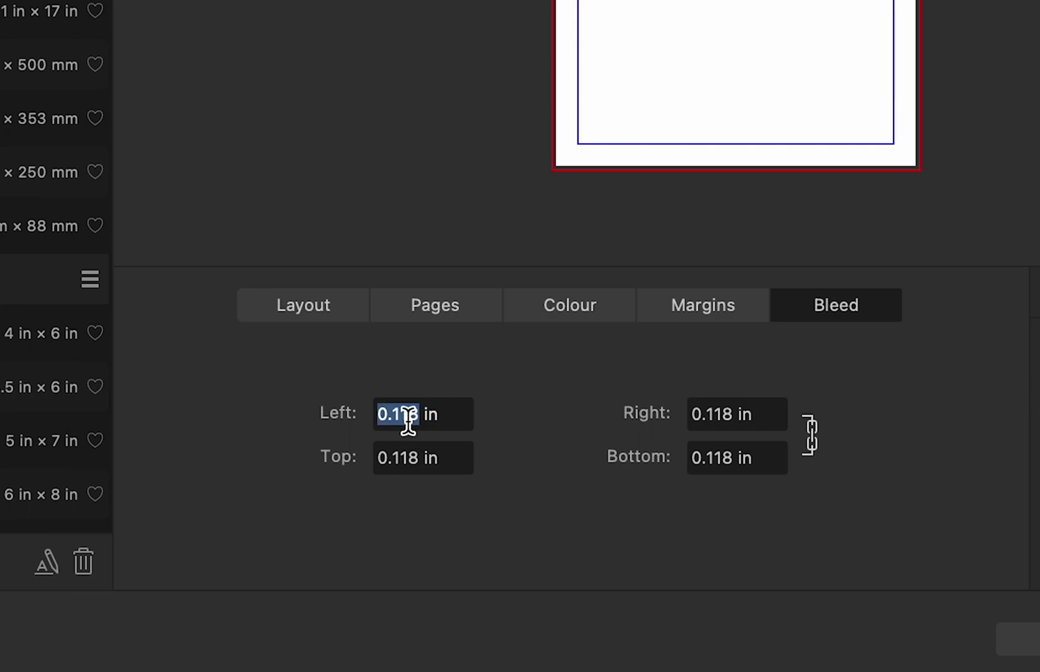
type("0")
key("Tab")
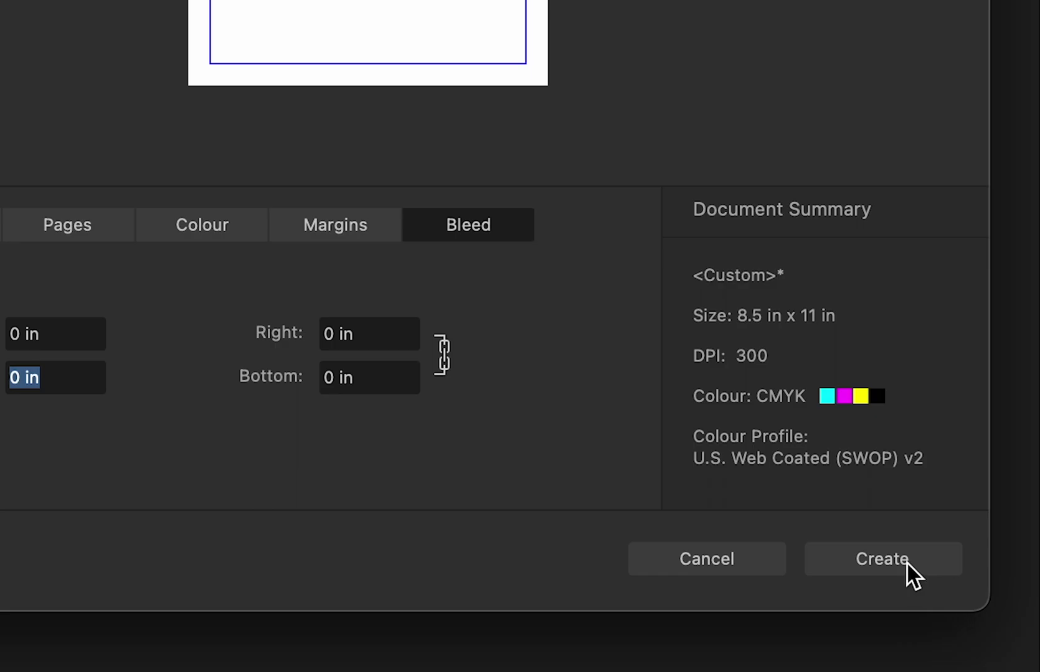
left_click(906, 562)
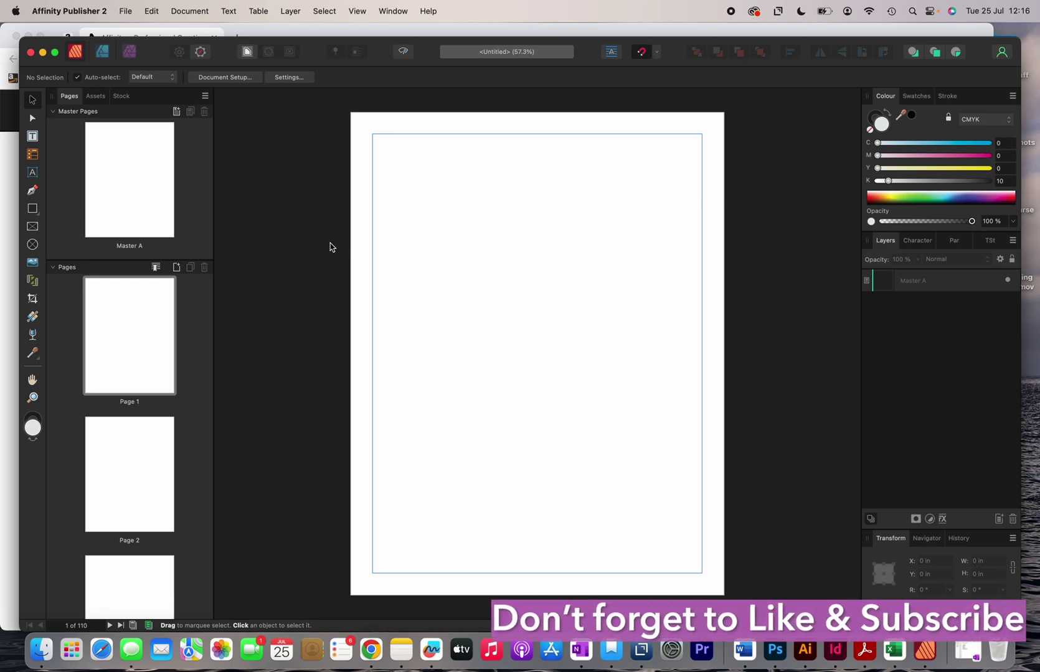
- Minimise the browser window and draw a horizontal Pen tool line about 7.5 in long between page 1's side margins, at about Y 1.24 in
left_click(28, 36)
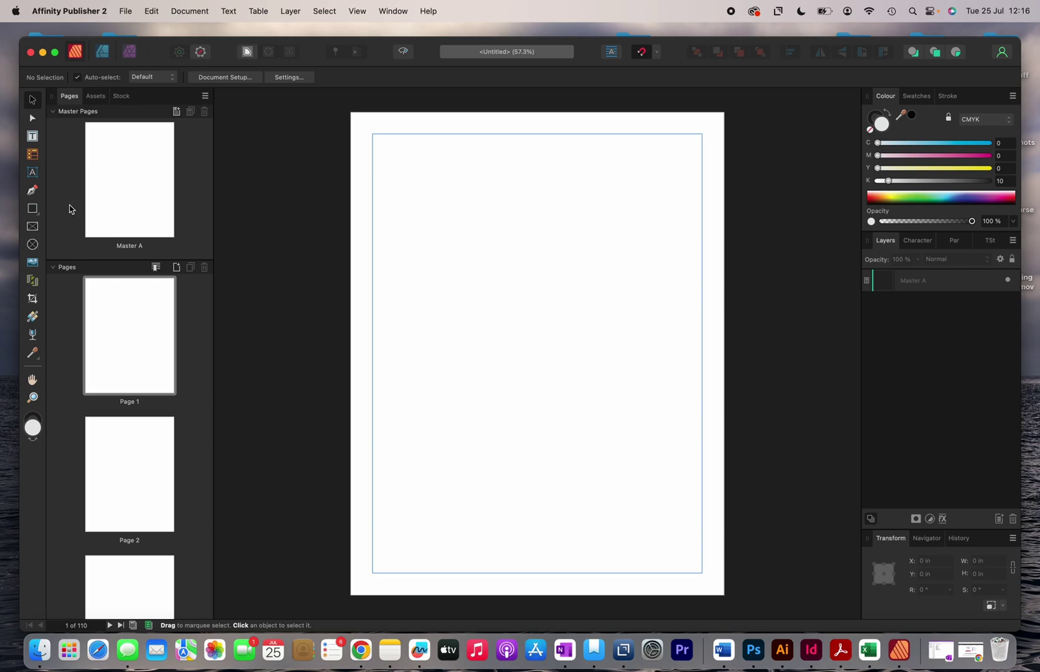
left_click(31, 193)
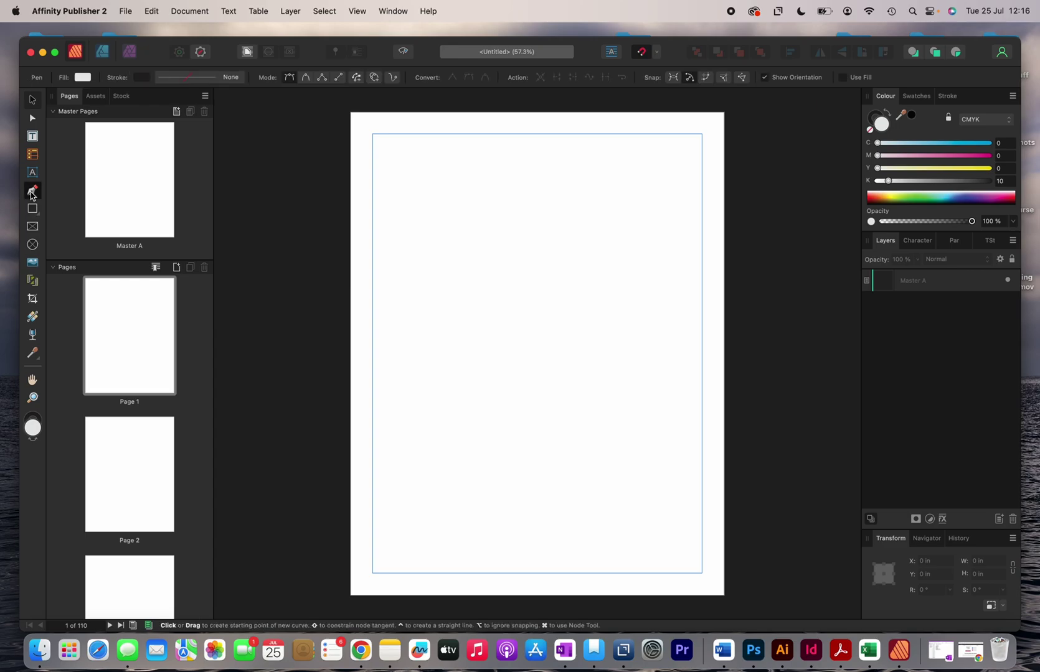
left_click(372, 156)
left_click(373, 167)
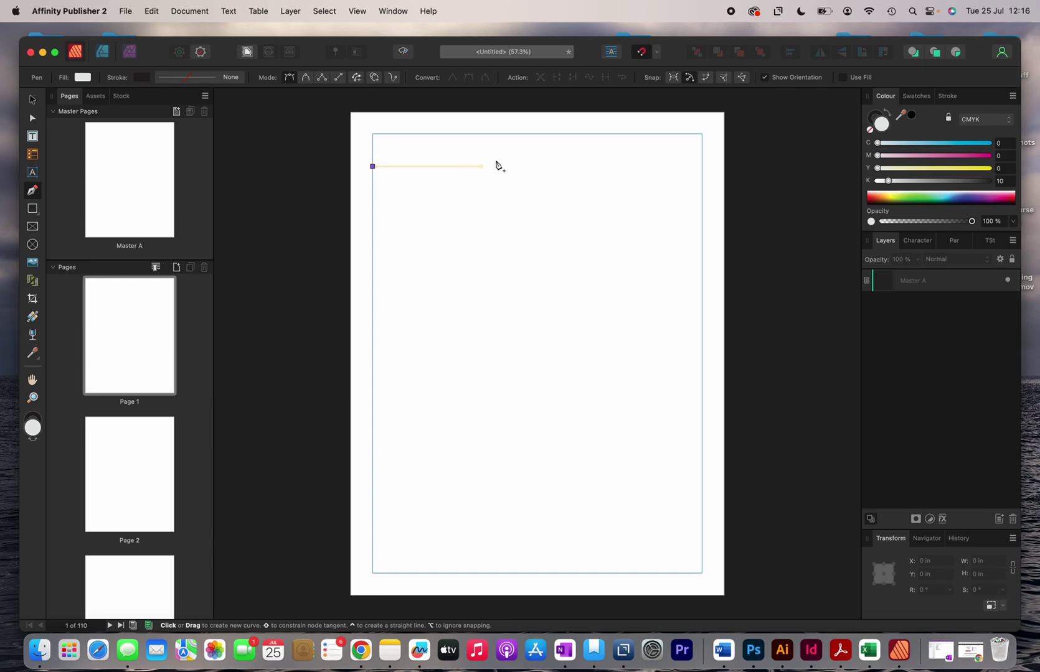
left_click(702, 168)
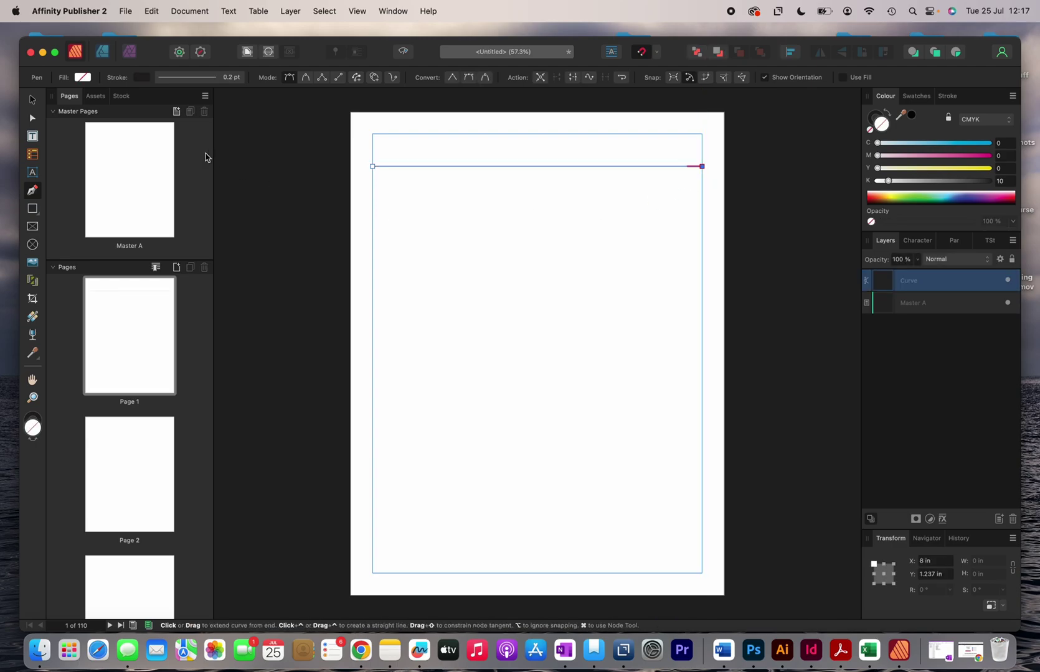
left_click(32, 99)
left_click(458, 182)
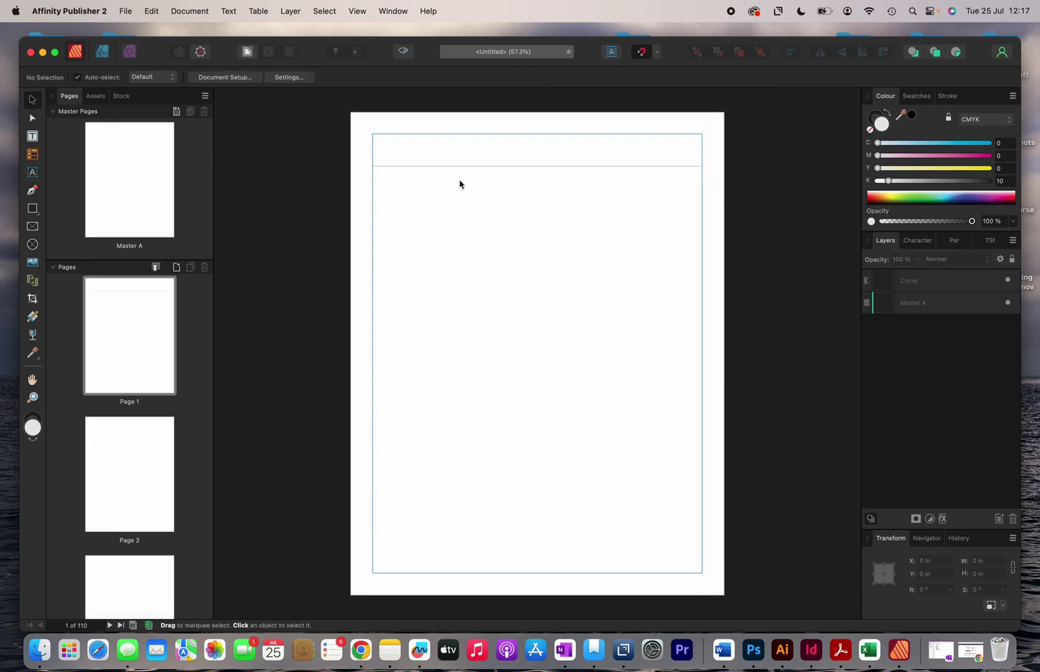
- Set the horizontal line's stroke width to 1 pt
scroll(455, 176, "up", 3)
left_click(459, 162)
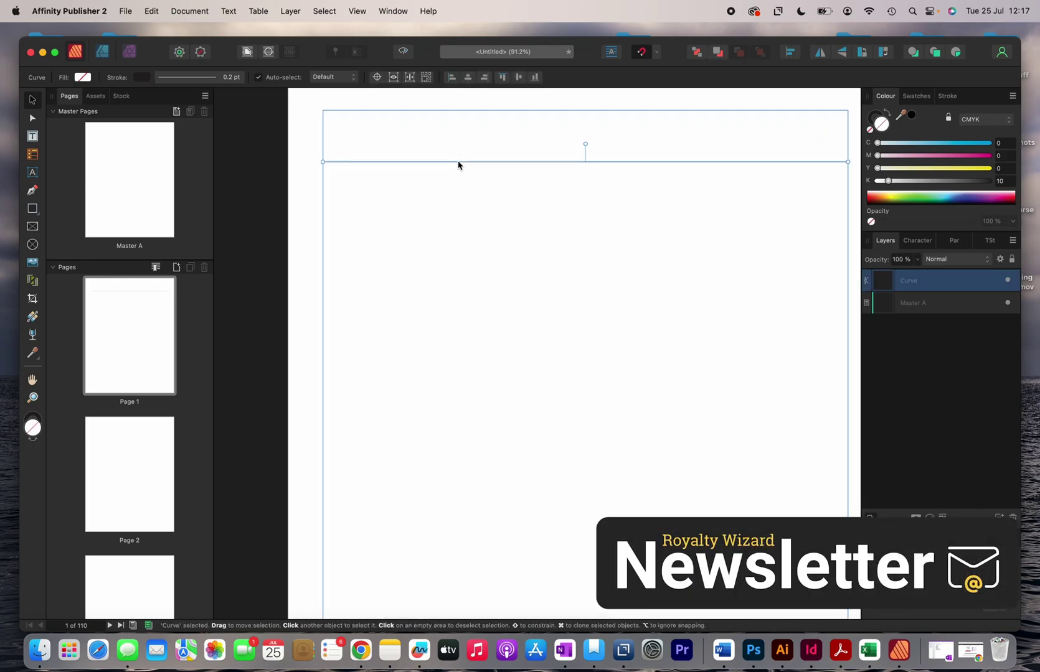
left_click(227, 78)
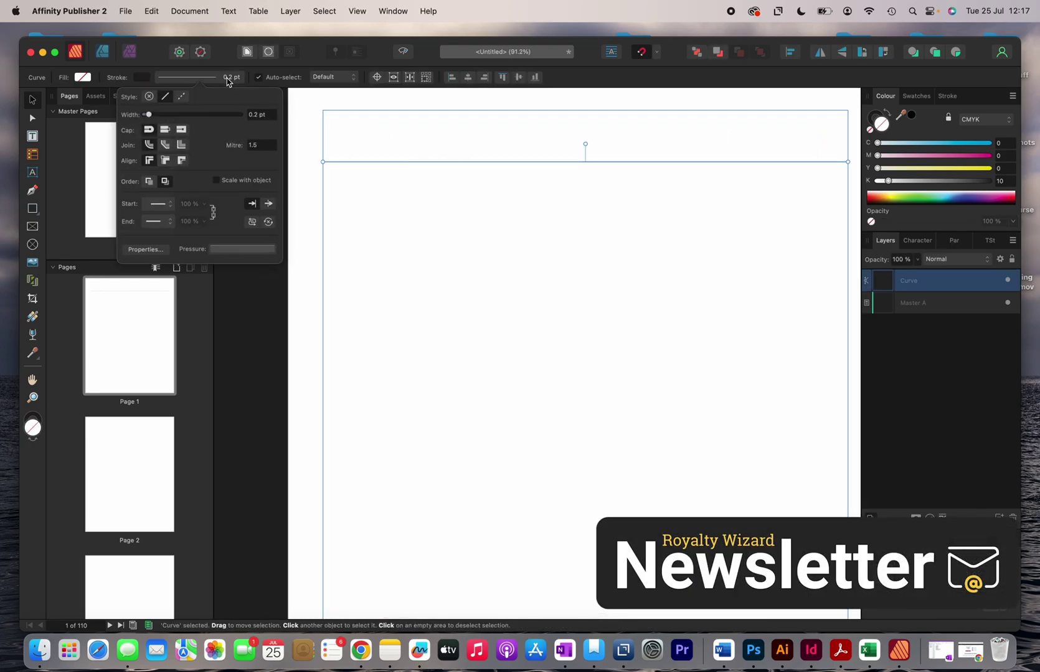
left_click(254, 114)
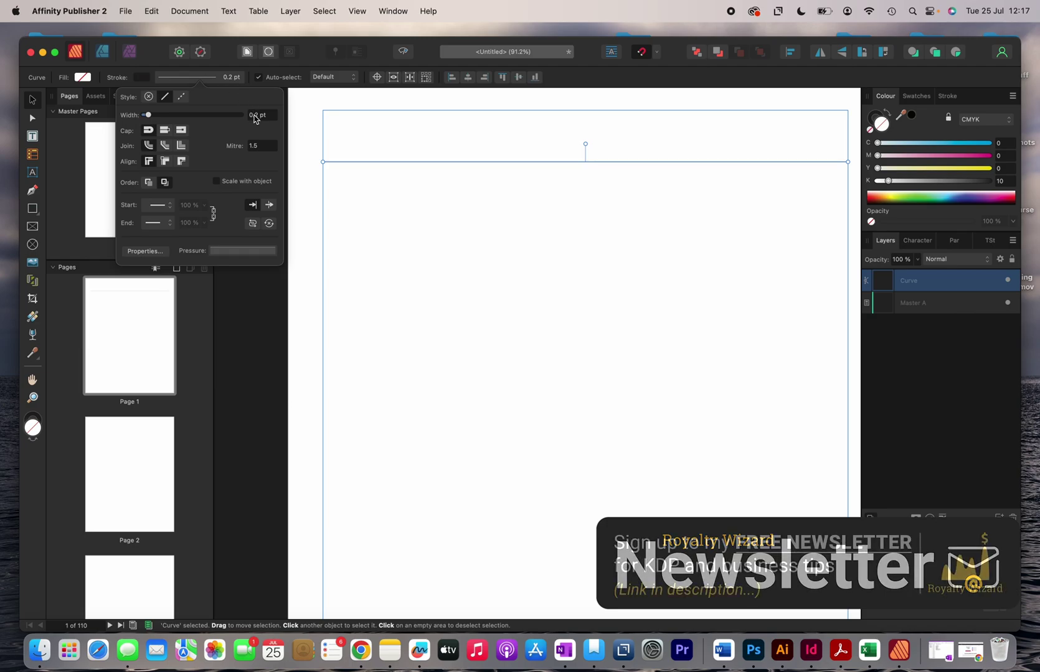
type("1")
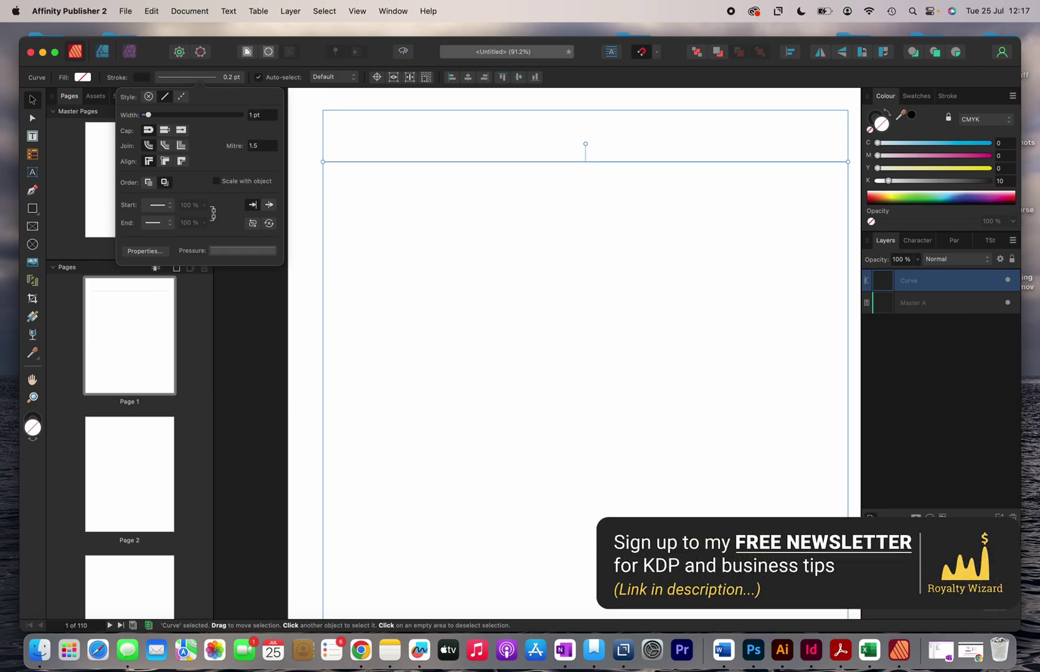
key("Return")
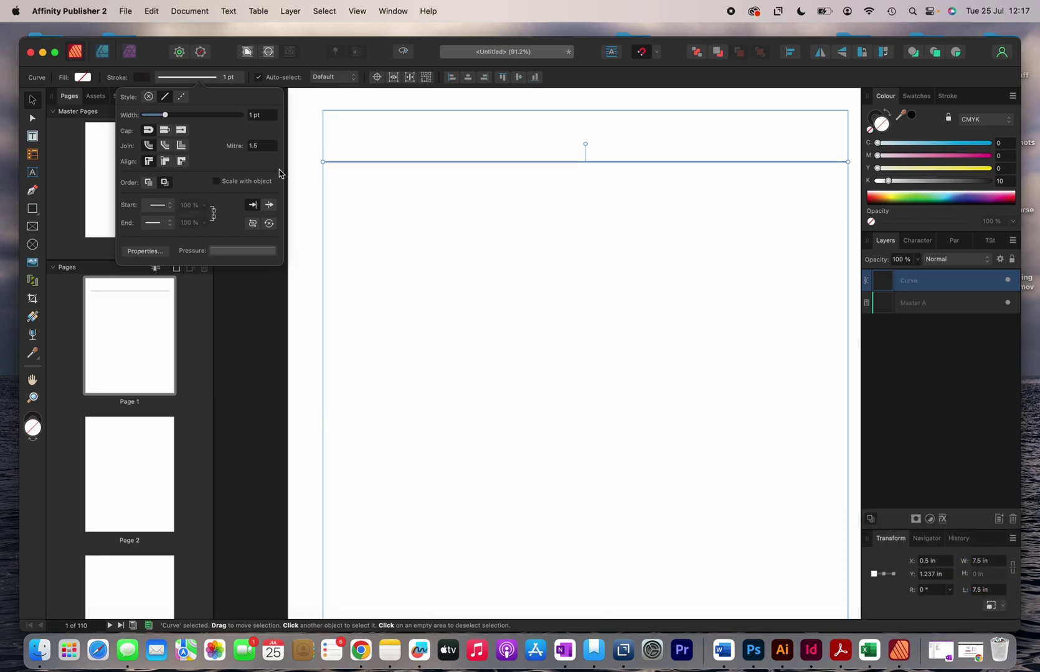
left_click(358, 180)
- Duplicate the horizontal line about 0.32 in below the original, keeping it aligned with the side margins
scroll(357, 175, "down", 2)
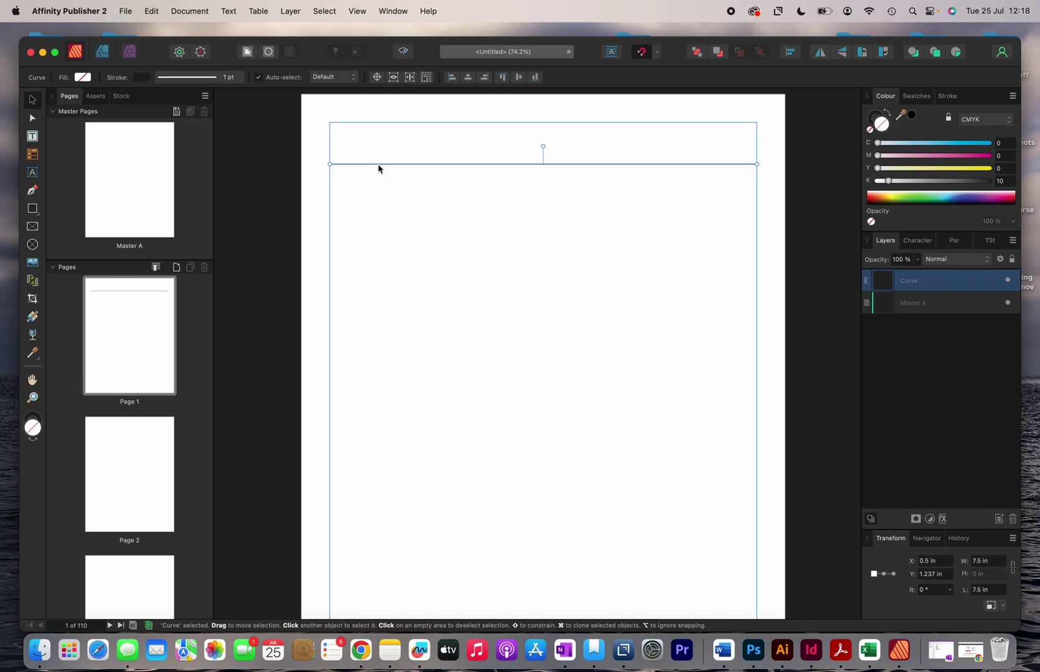
mouse_move(378, 168)
left_mouse_down()
mouse_move(383, 194)
mouse_move(378, 186)
left_mouse_up()
left_click(421, 227)
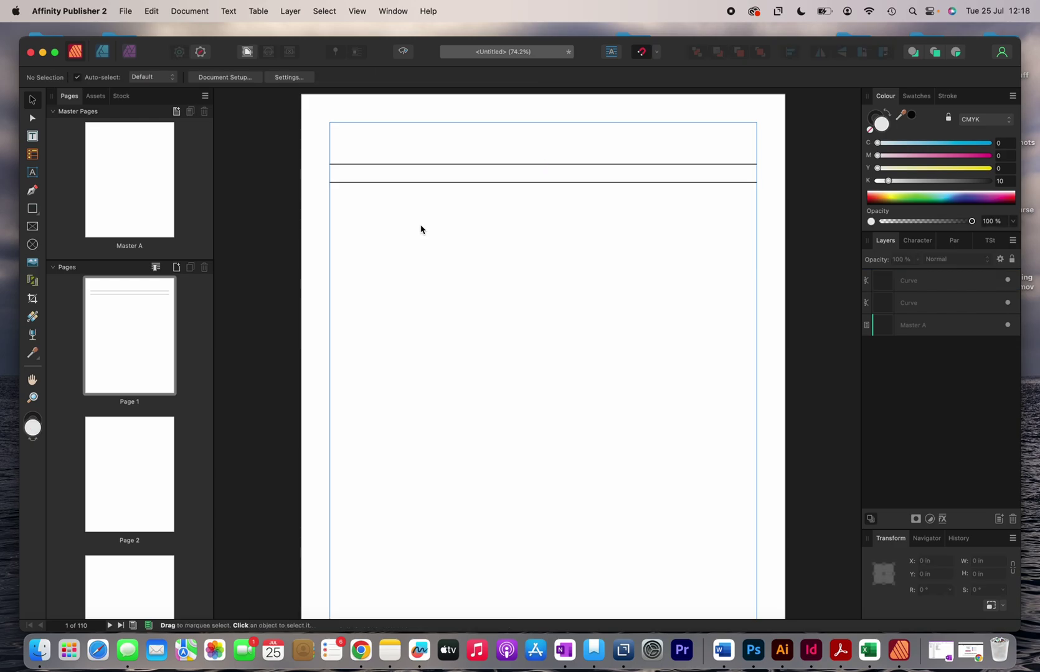
- Select both horizontal lines and duplicate the pair below them, with the copies starting at about Y 1.77 in
scroll(420, 228, "up", 3)
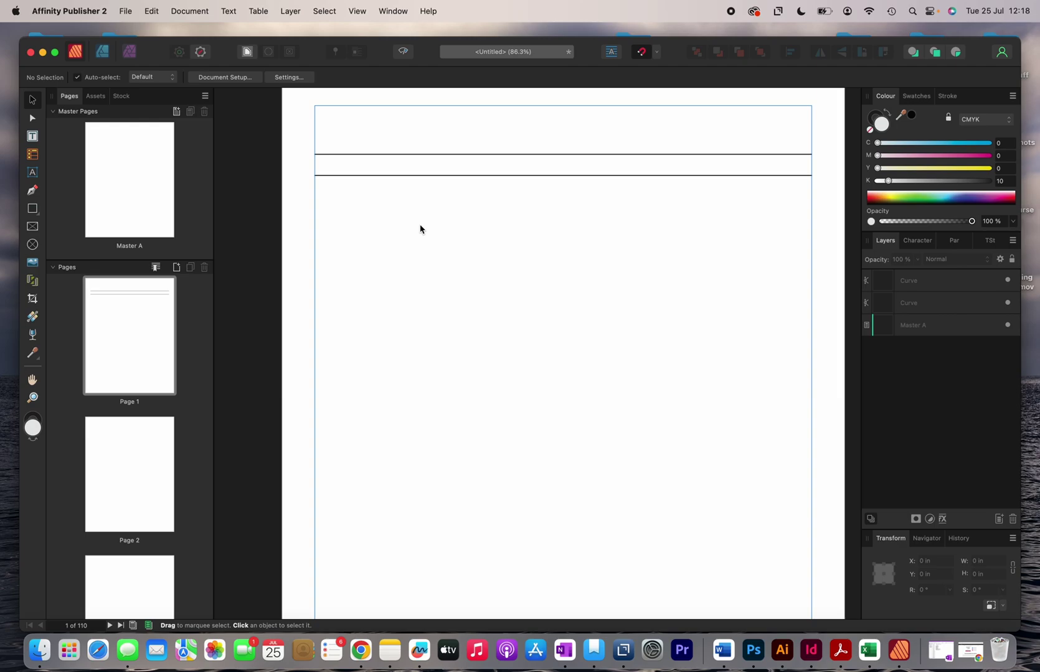
scroll(419, 228, "right", 1)
scroll(420, 229, "up", 1)
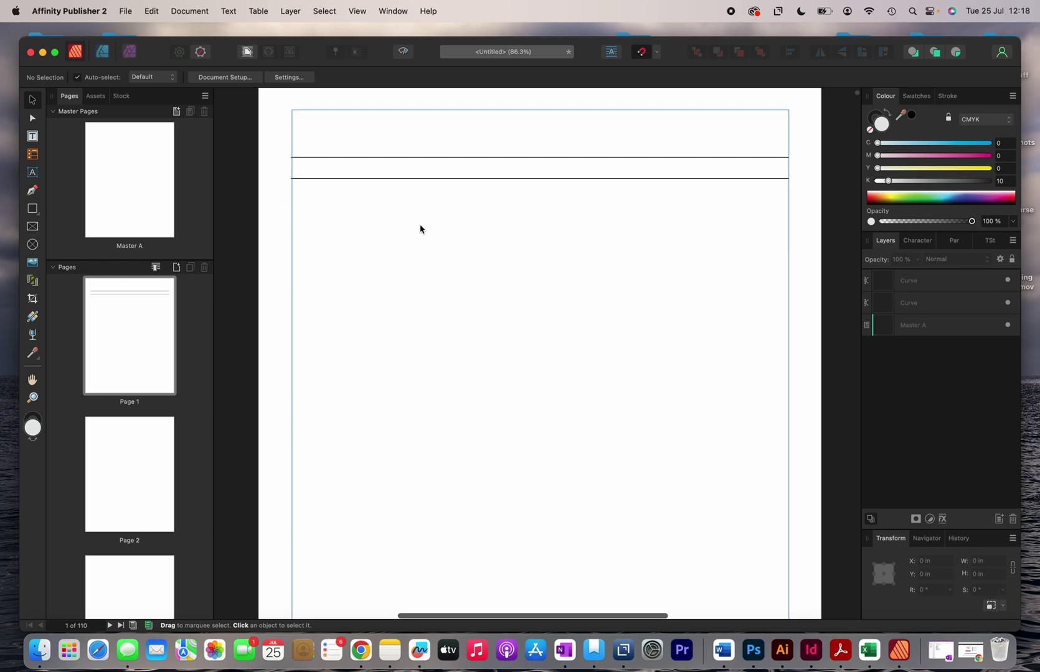
left_click_drag(277, 143, 813, 202)
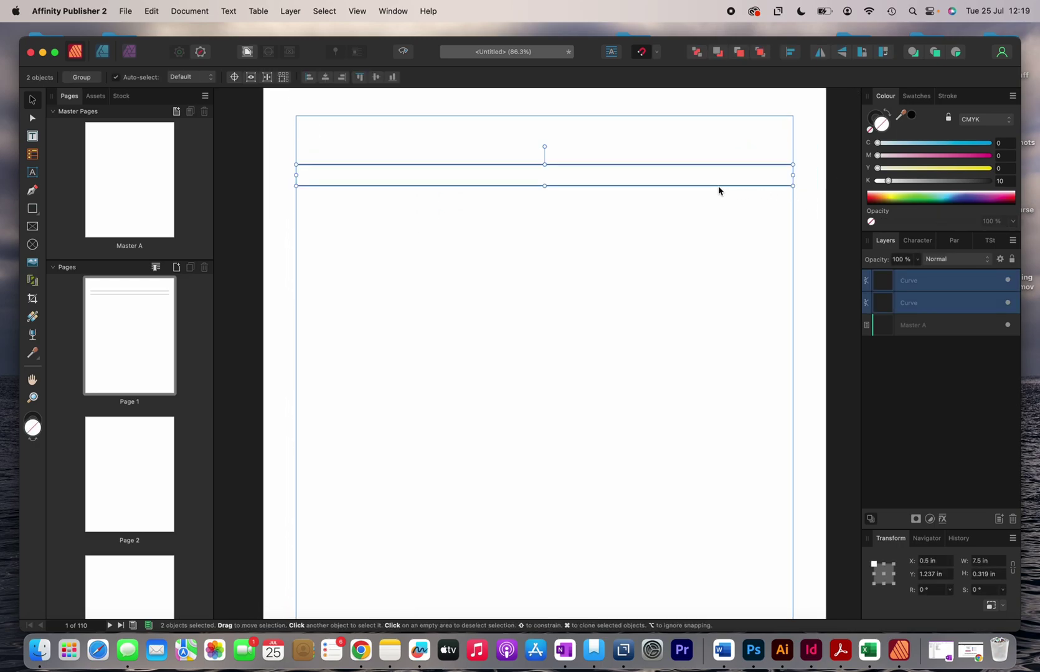
left_click_drag(718, 190, 722, 226)
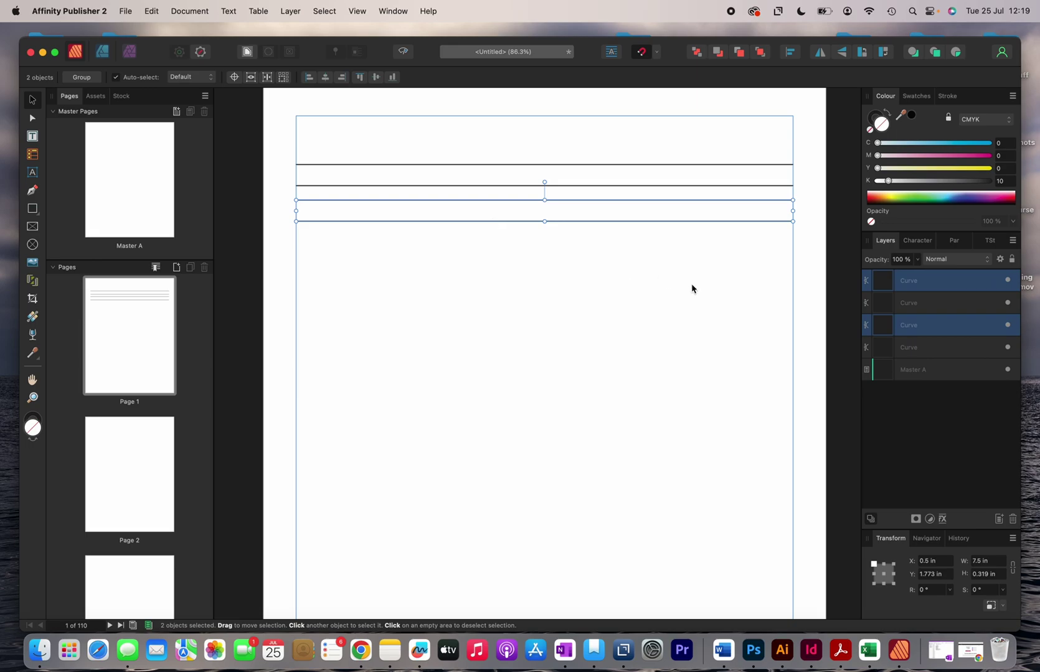
- Select all four horizontal lines and duplicate them below, with the copies starting at about Y 2.34 in
left_click(269, 139)
left_click_drag(269, 138, 827, 268)
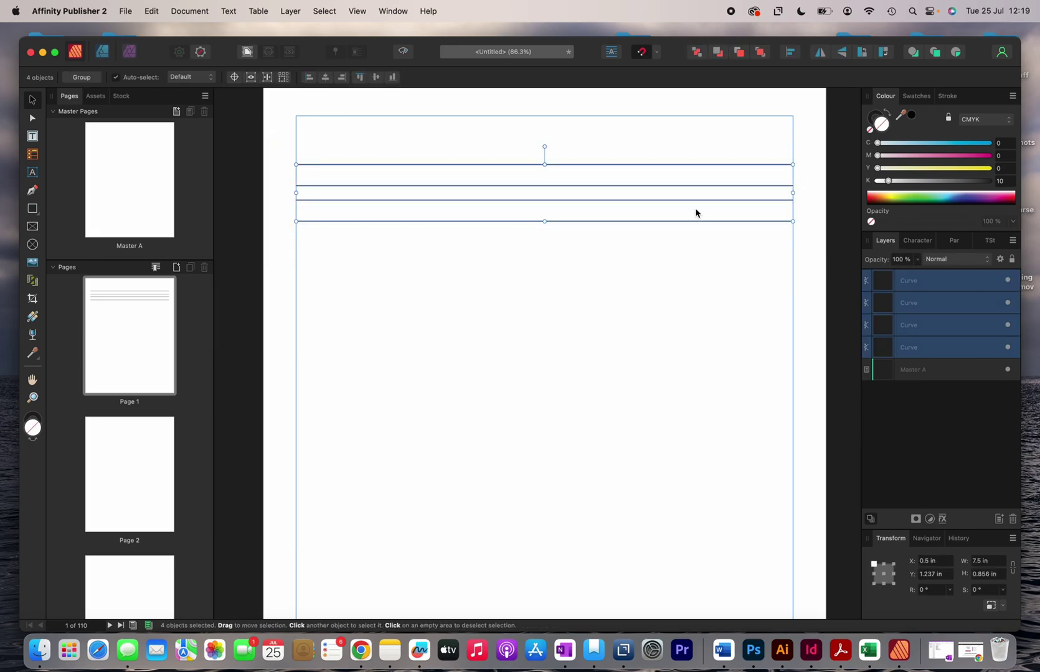
left_click_drag(635, 170, 635, 241)
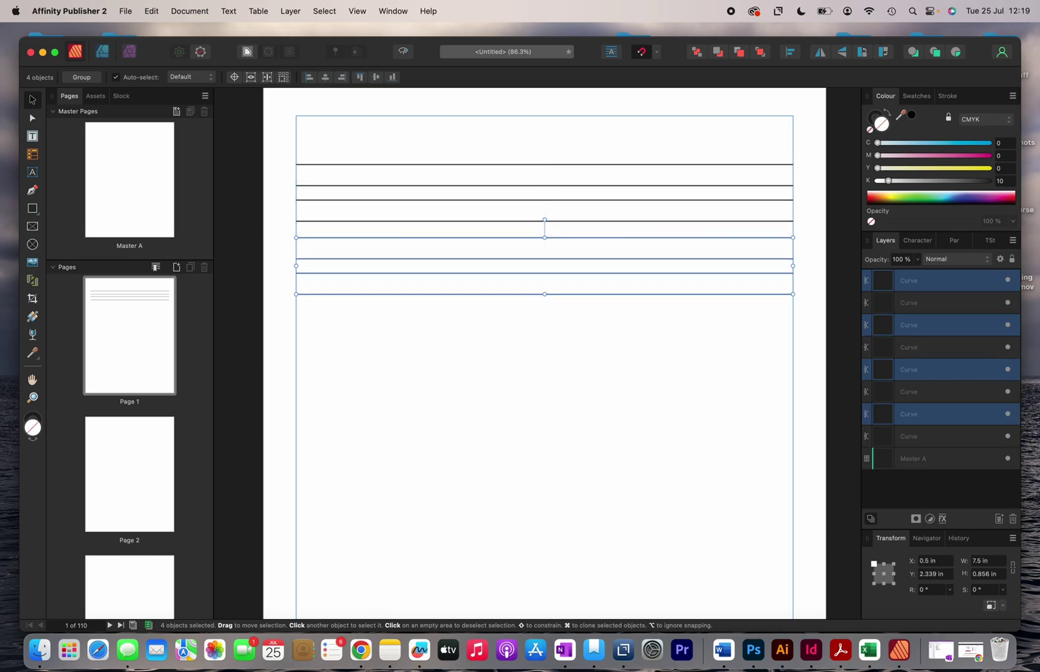
- Select all eight horizontal lines and duplicate the block twice down the page, with the last copy starting at about Y 5.77 in
left_click(471, 134)
left_click_drag(279, 148, 801, 355)
left_click_drag(563, 171, 560, 320)
scroll(560, 320, "down", 3)
left_click_drag(566, 262, 569, 360)
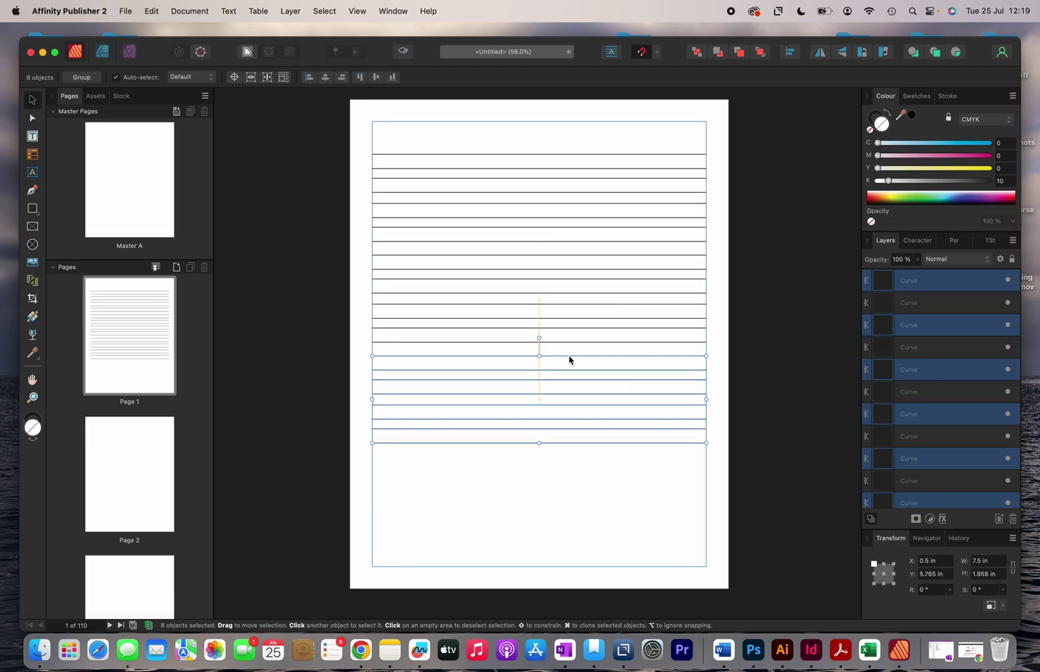
- Select the lowest seven horizontal lines and duplicate them below, with the copies starting at about Y 8.06 in
left_click(576, 457)
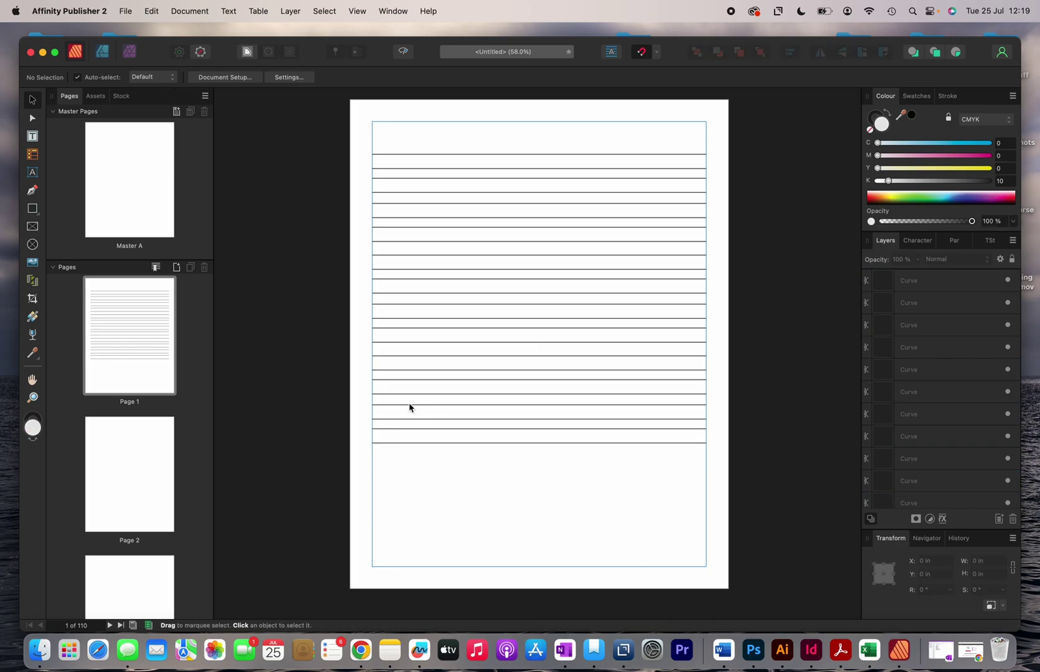
left_click_drag(364, 366, 728, 483)
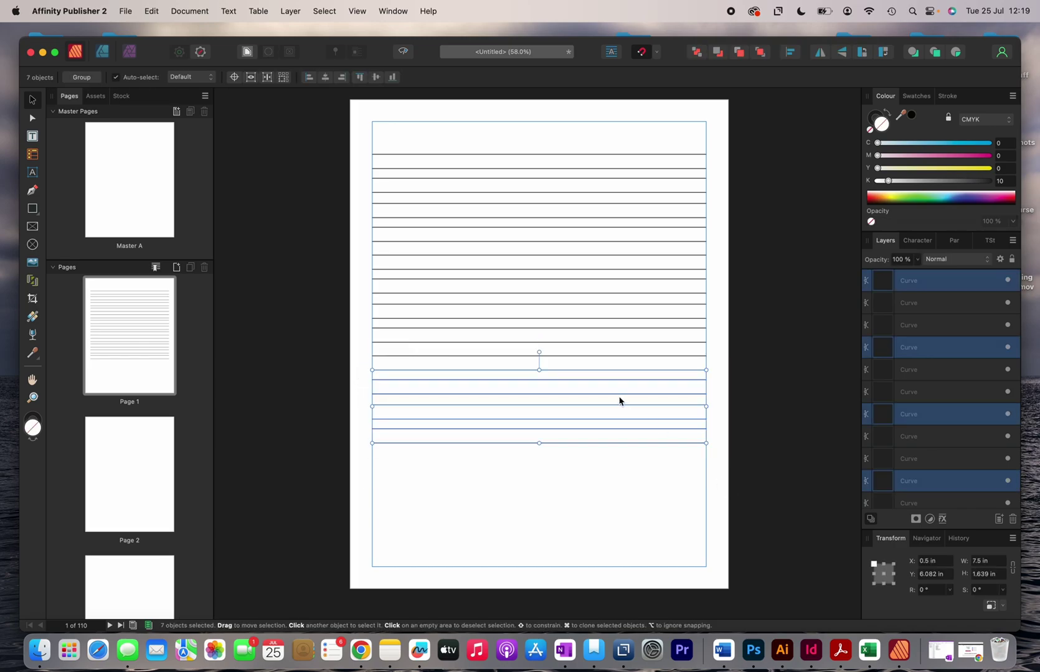
left_click_drag(613, 375, 615, 462)
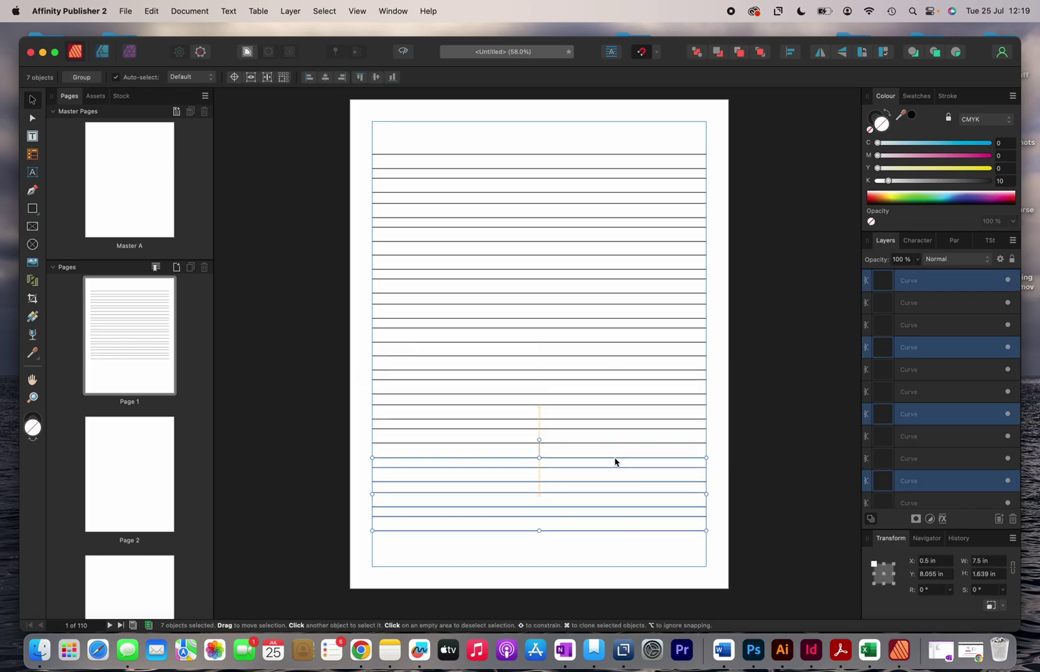
- Select all the horizontal lines on page 1 and distribute them evenly in the vertical direction
left_click(345, 308)
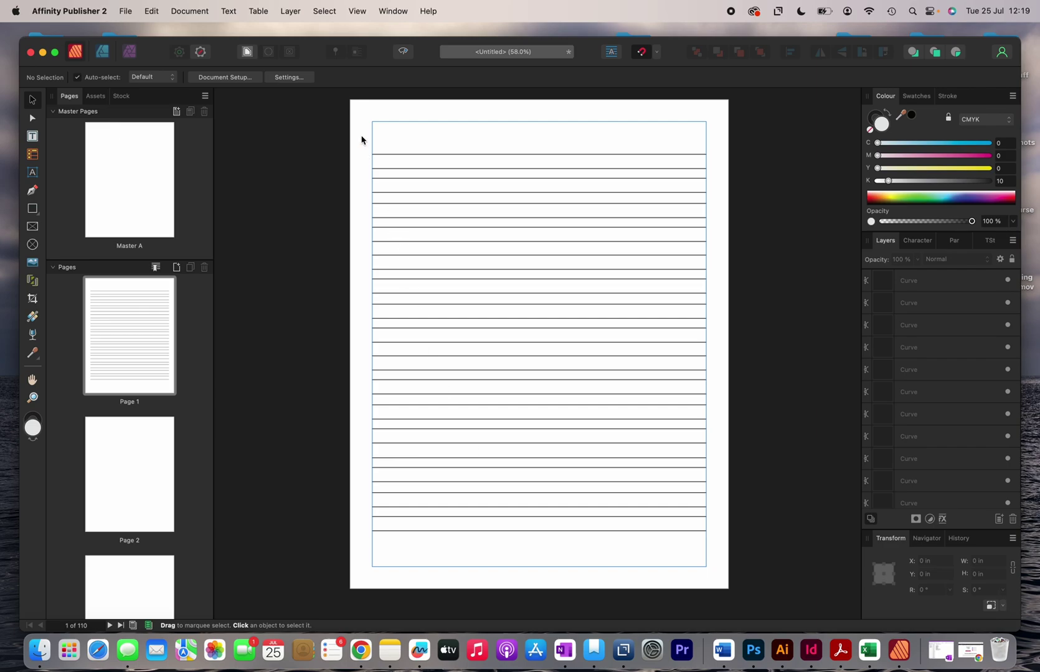
left_click_drag(361, 140, 719, 569)
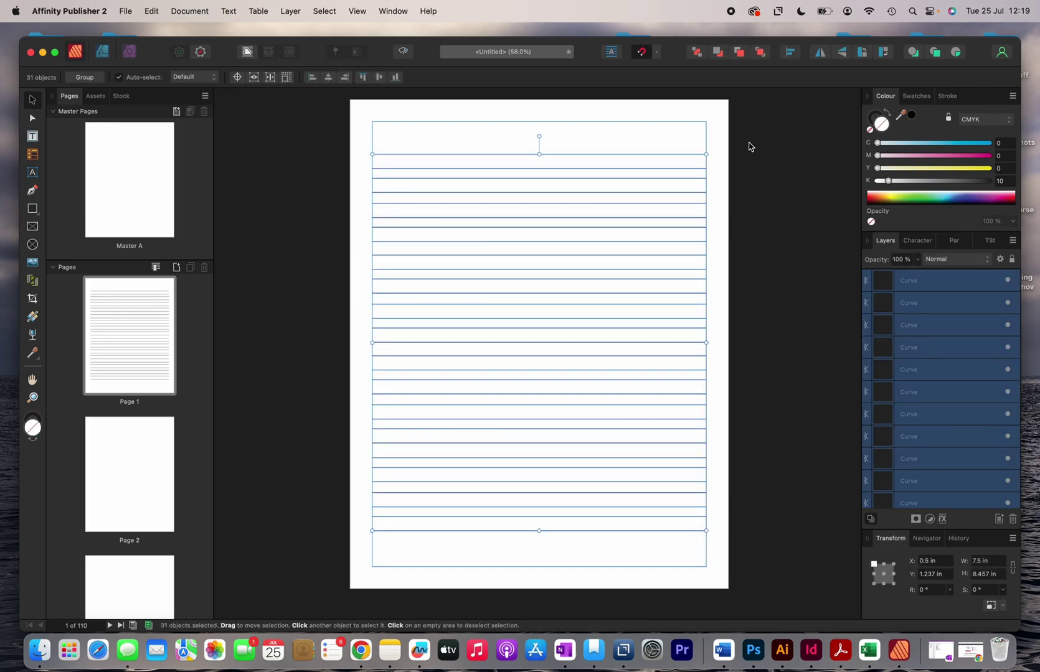
left_click(789, 53)
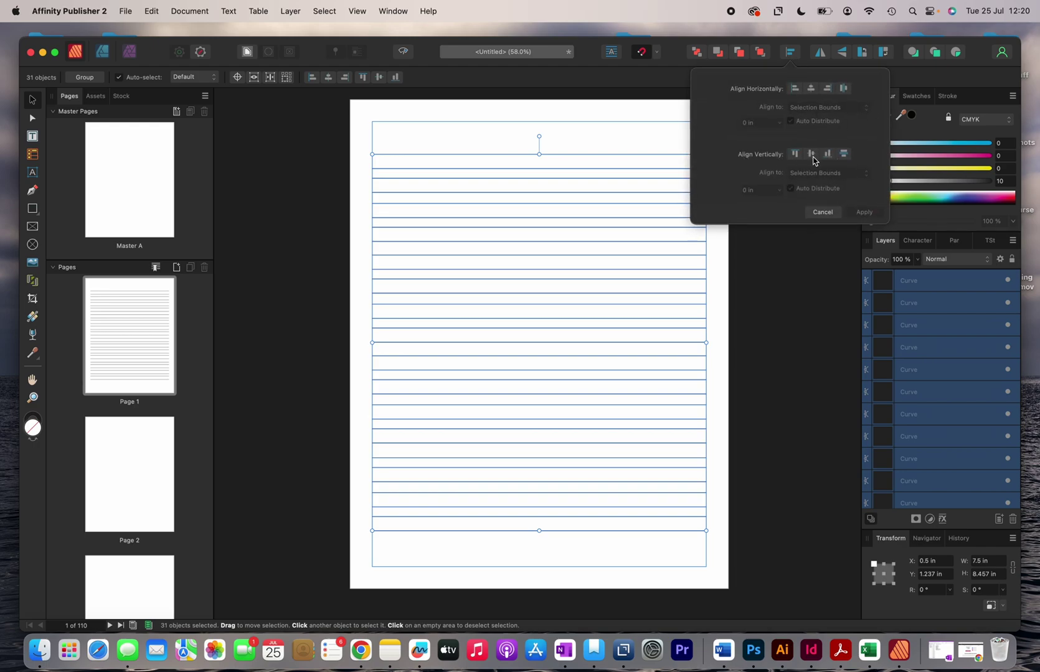
left_click(844, 154)
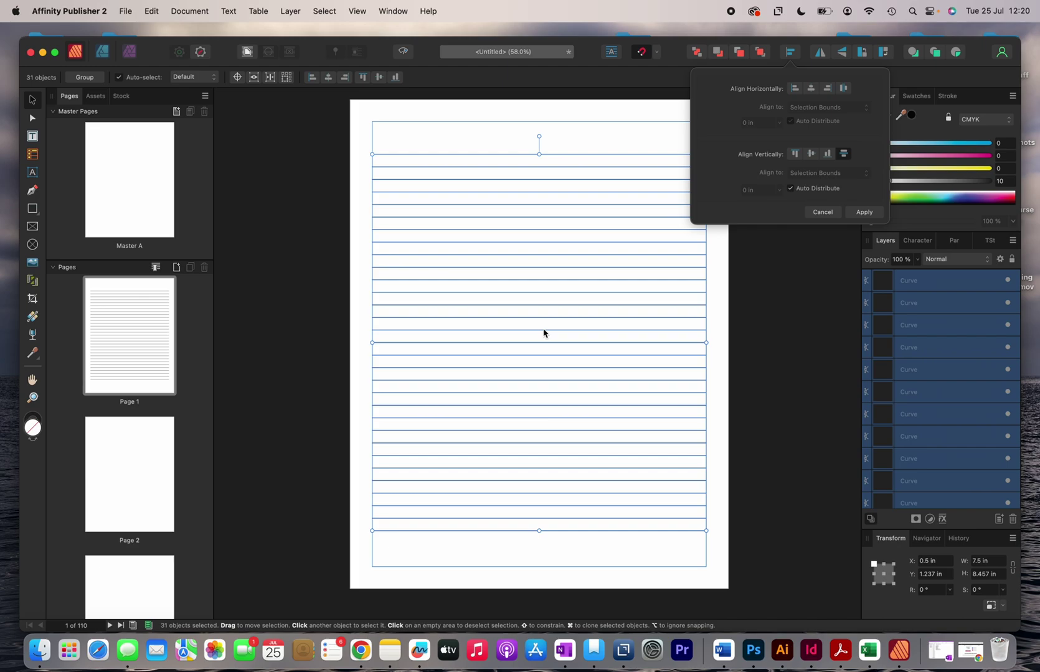
- Turn off automatic distribution and space the horizontal lines vertically at a fixed 0.7 cm
left_click(791, 191)
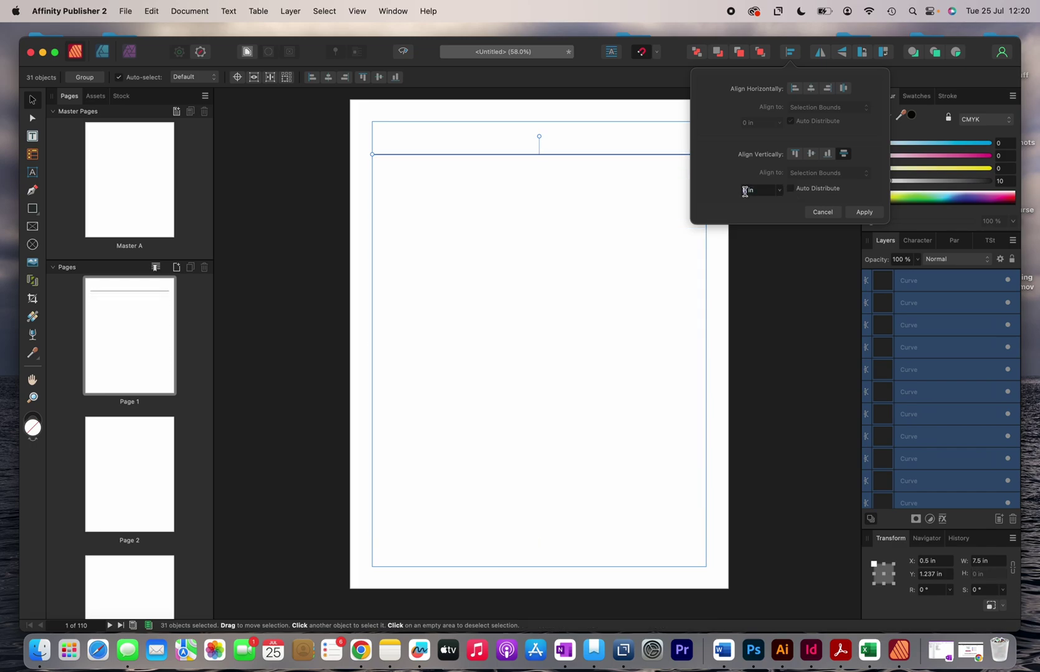
left_click(745, 191)
type("0.7cm")
left_click(845, 156)
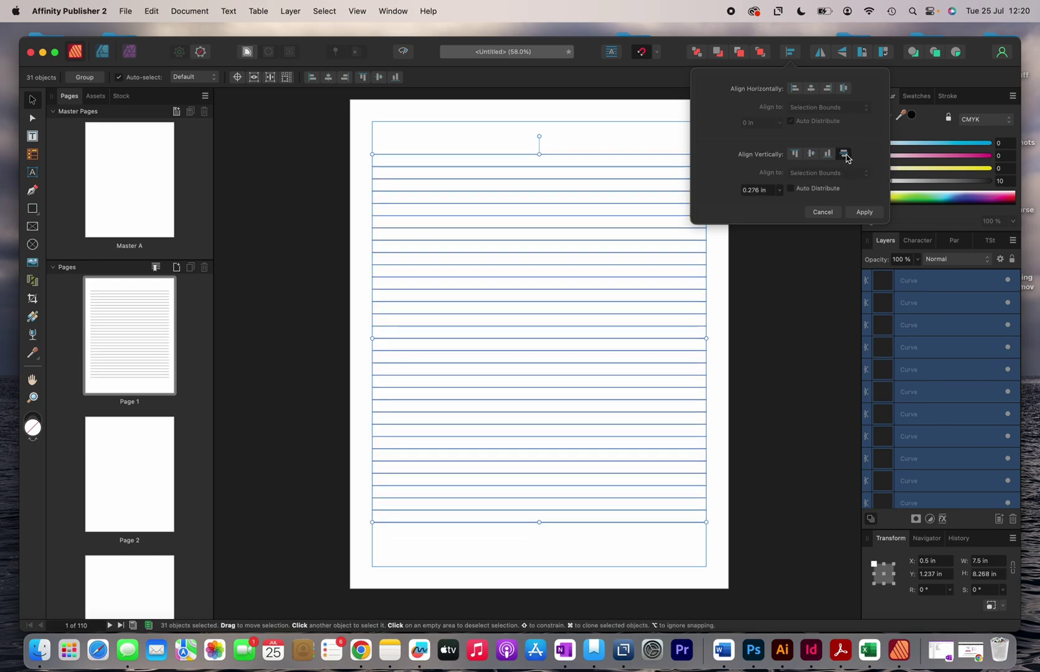
left_click(638, 543)
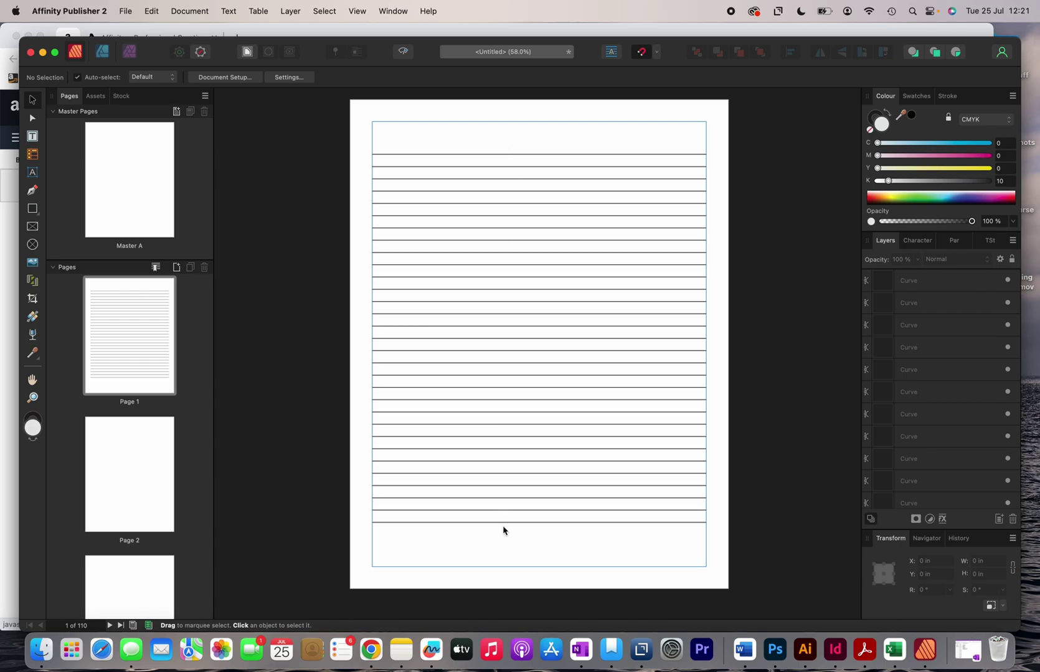
- Duplicate the lowest horizontal line below itself at about Y 9.84 in and rotate the copy 90° to make it vertical
scroll(503, 530, "up", 2)
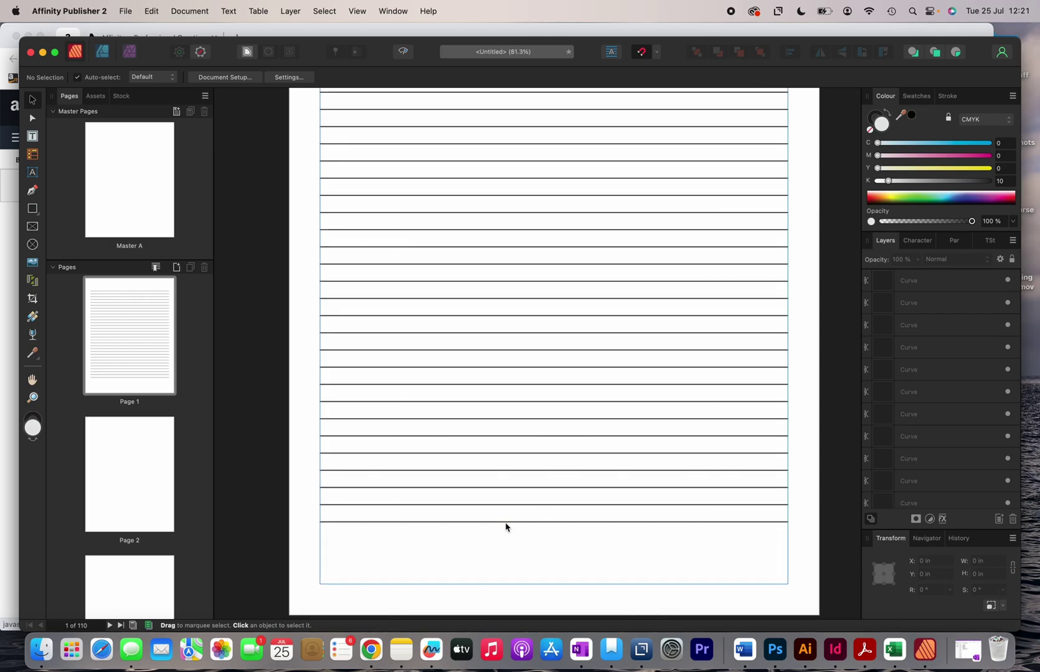
left_click(506, 526)
left_click_drag(506, 526, 506, 548)
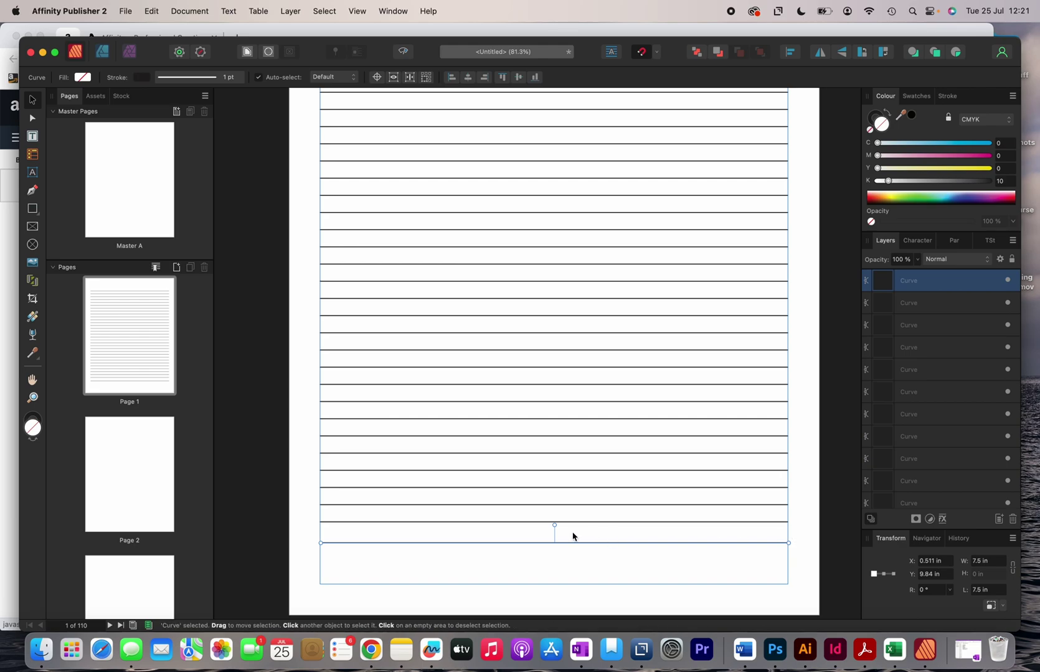
scroll(794, 548, "down", 2)
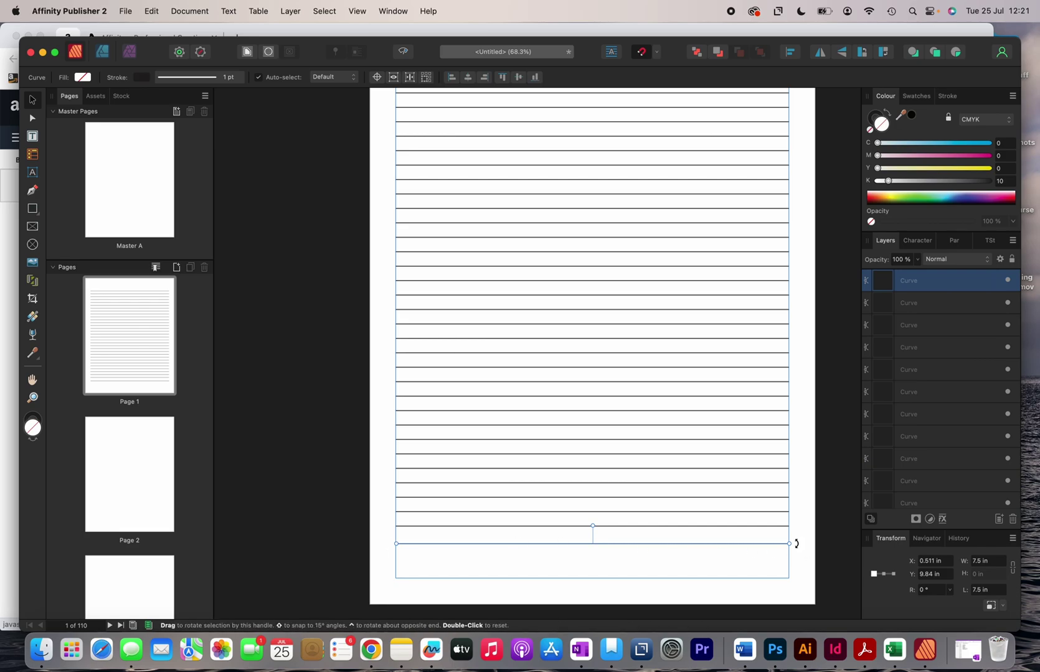
scroll(796, 543, "up", 1)
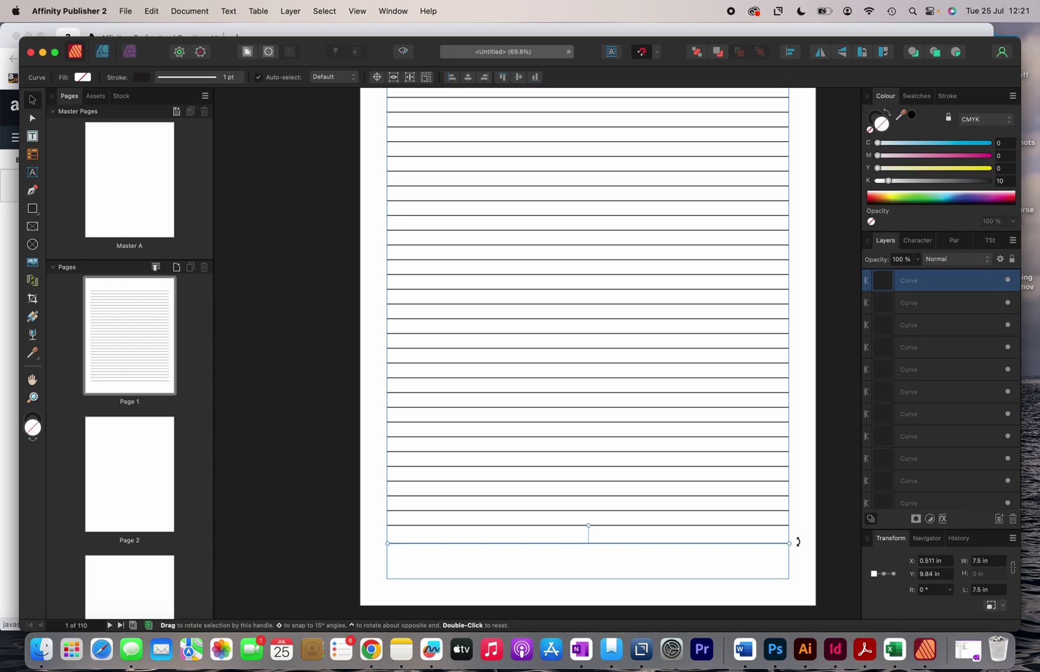
left_click_drag(797, 542, 584, 444)
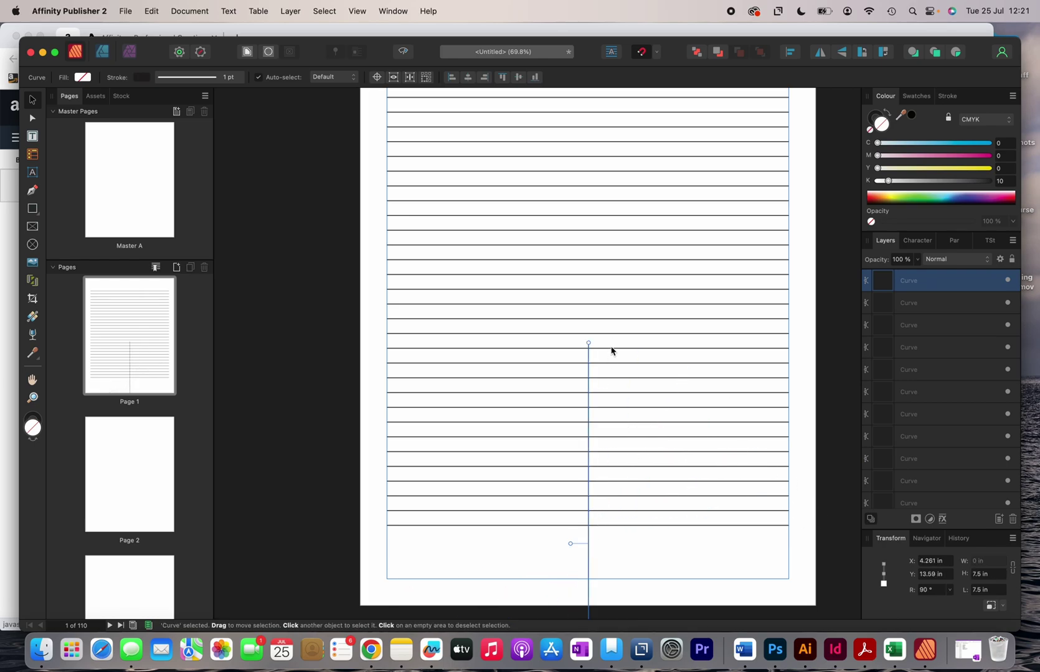
- Move the vertical line onto the left margin with its upper end meeting the first horizontal line
scroll(609, 359, "down", 3)
left_click_drag(597, 360, 453, 195)
scroll(466, 165, "up", 5)
left_click(456, 181)
scroll(453, 176, "up", 3)
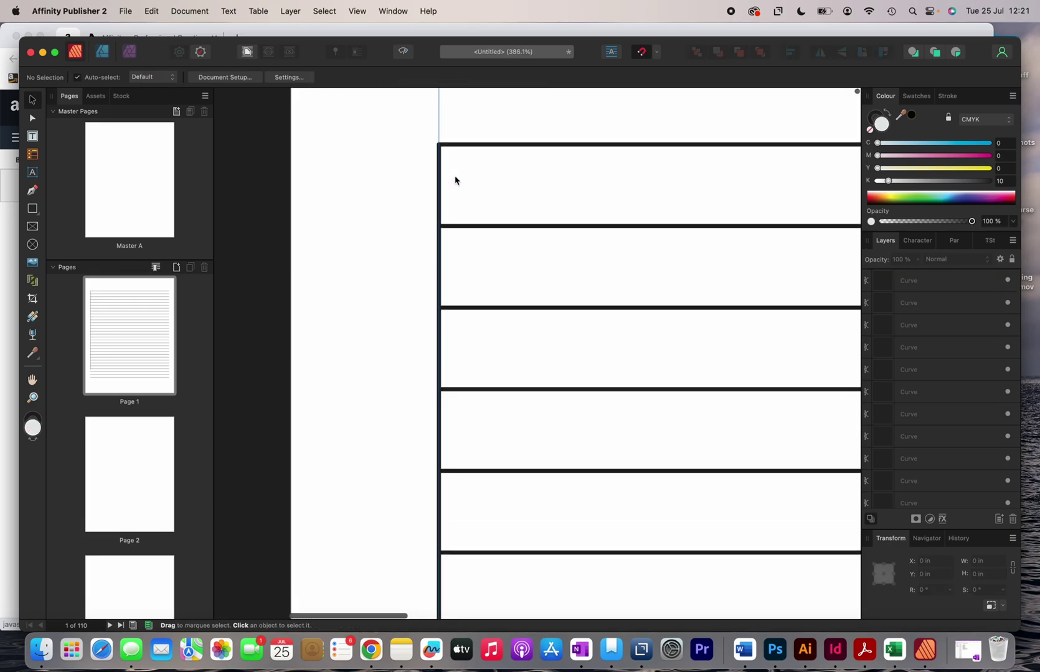
- Extend the left vertical line down to the bottom margin, making it about 9.26 in long
scroll(453, 176, "down", 6)
left_click(420, 383)
scroll(412, 401, "up", 3)
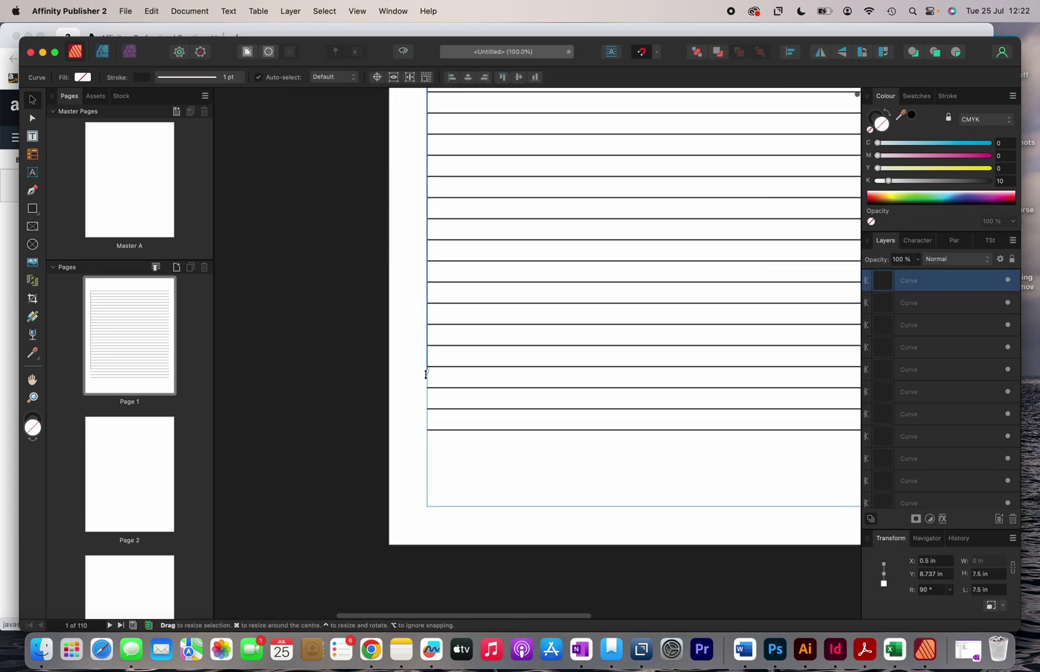
left_click_drag(426, 374, 425, 498)
left_click(501, 481)
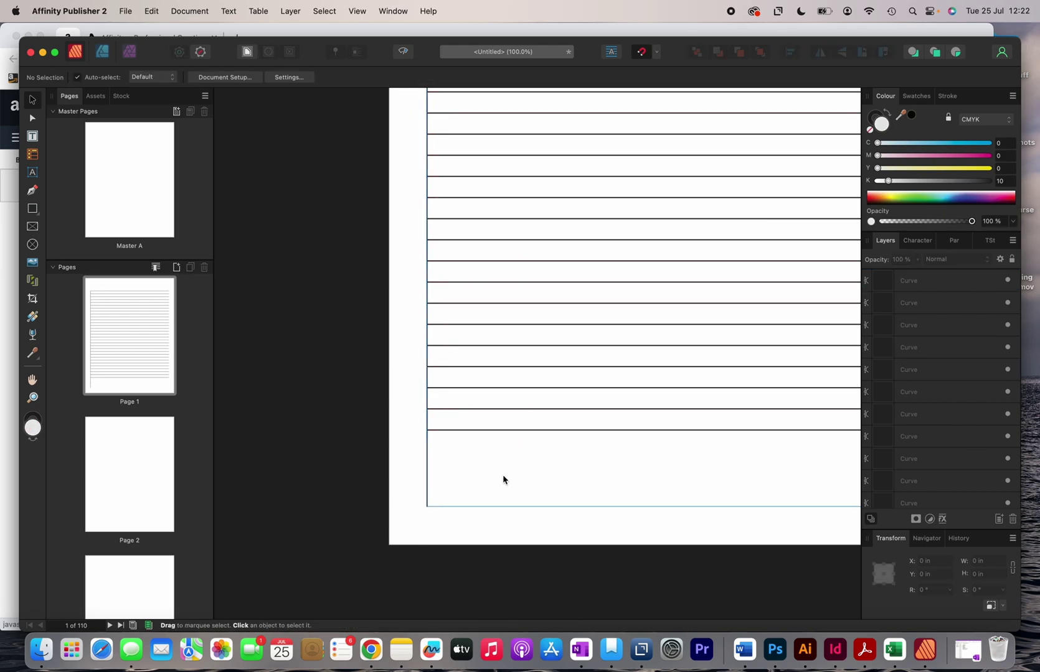
- Duplicate the left margin's vertical line to its right at about X 1.23 in as the first column divider
scroll(503, 480, "down", 2)
scroll(503, 479, "down", 3)
scroll(497, 255, "up", 3)
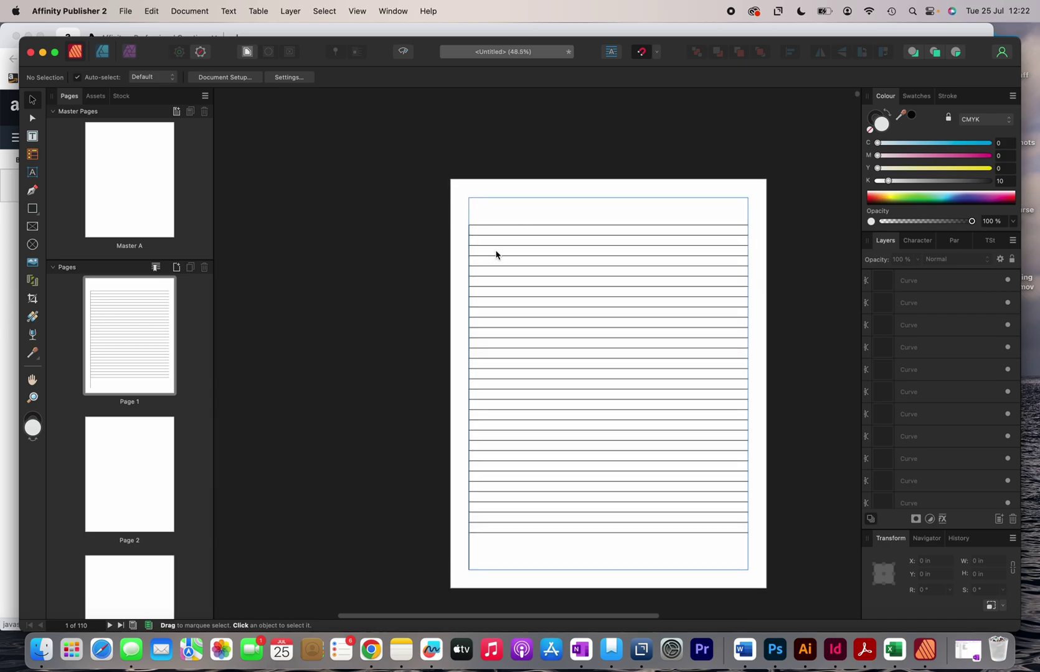
scroll(466, 218, "up", 4)
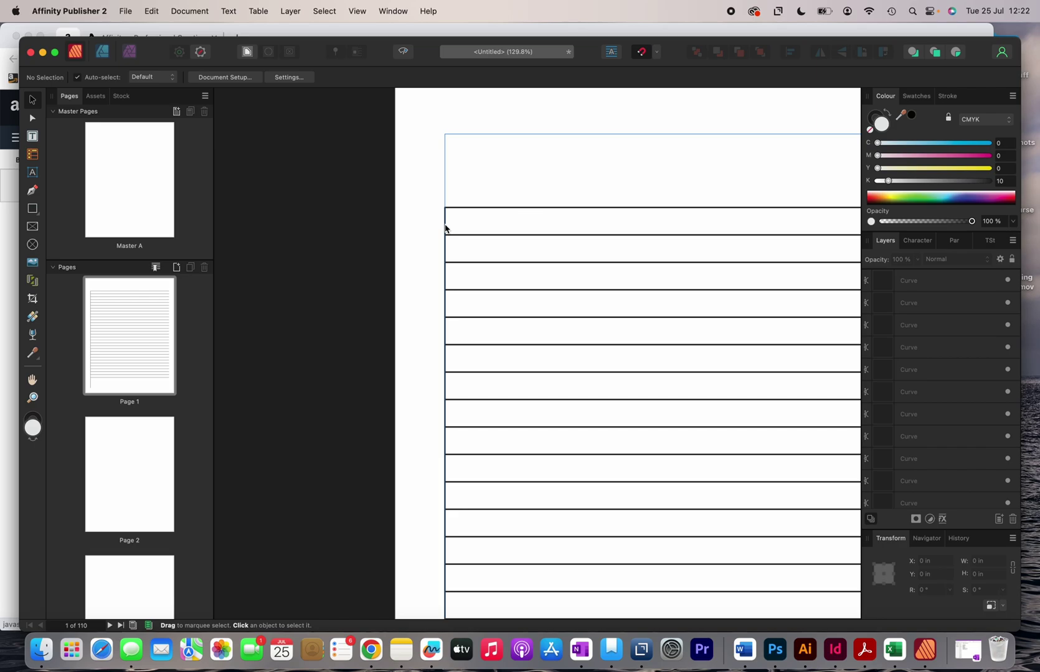
left_click(446, 227)
left_click_drag(446, 228, 518, 229)
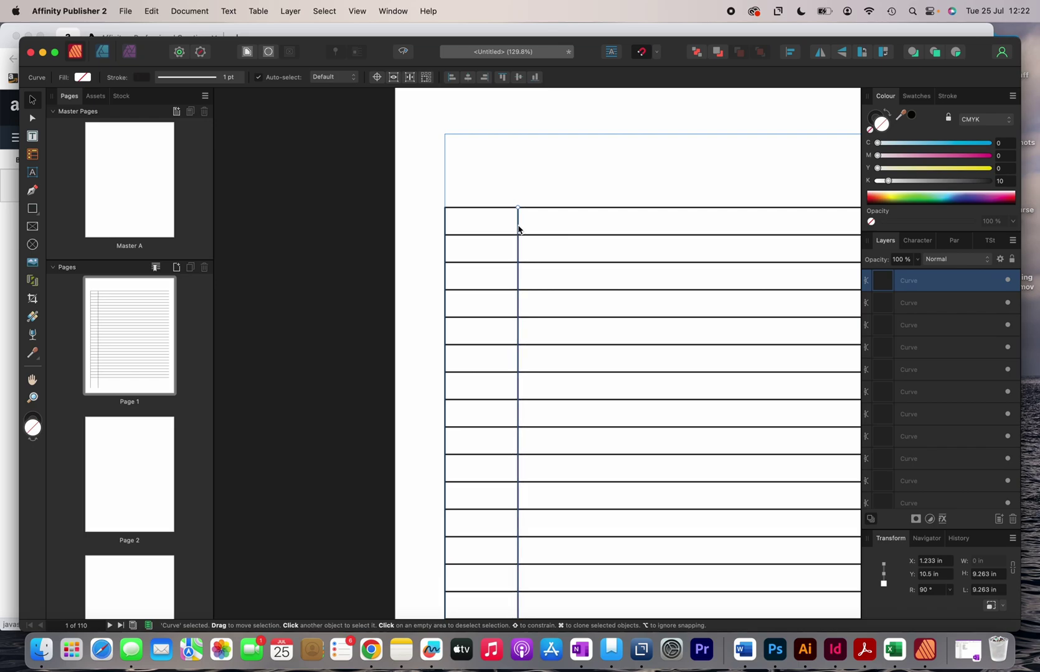
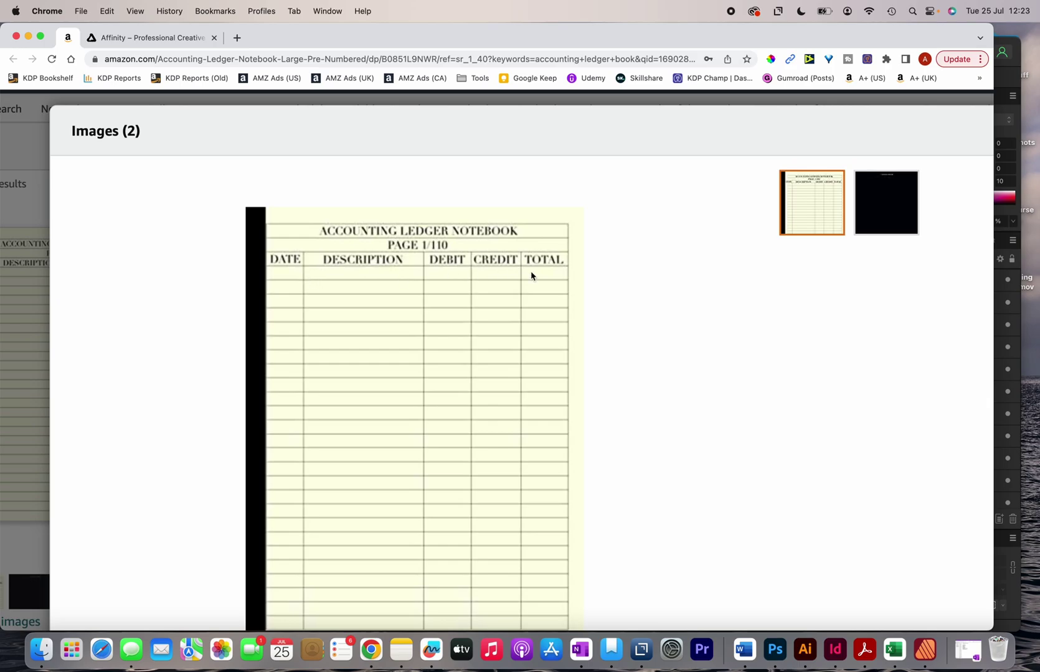
- Switch back to Affinity Publisher and duplicate the column divider four times across the page, the last at about X 5.05 in
key("ctrl+Up")
left_click(420, 260)
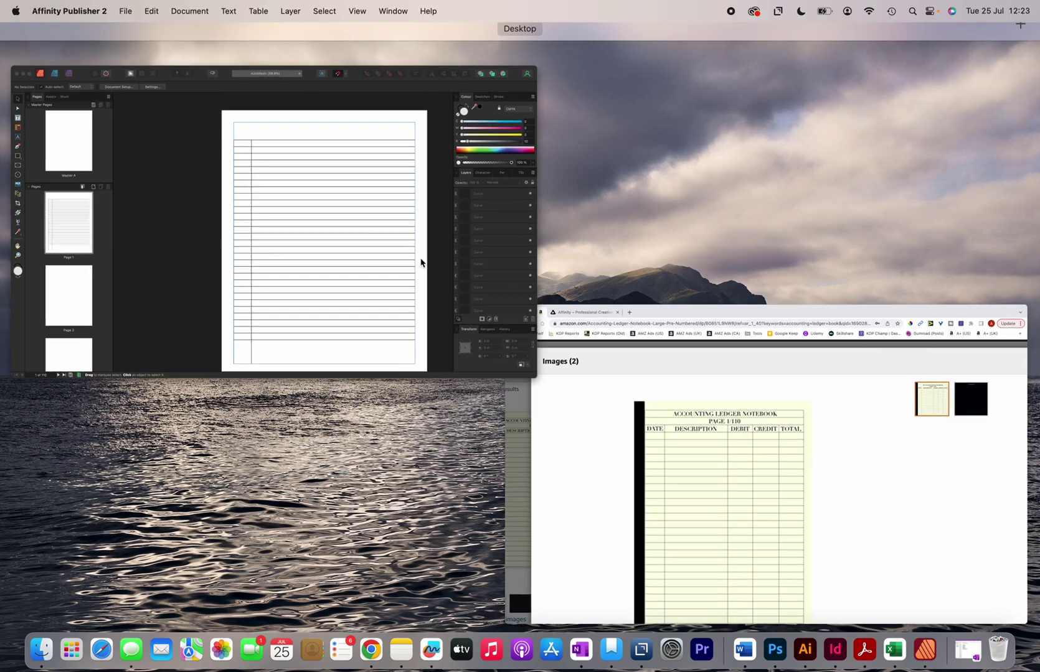
scroll(474, 192, "up", 3)
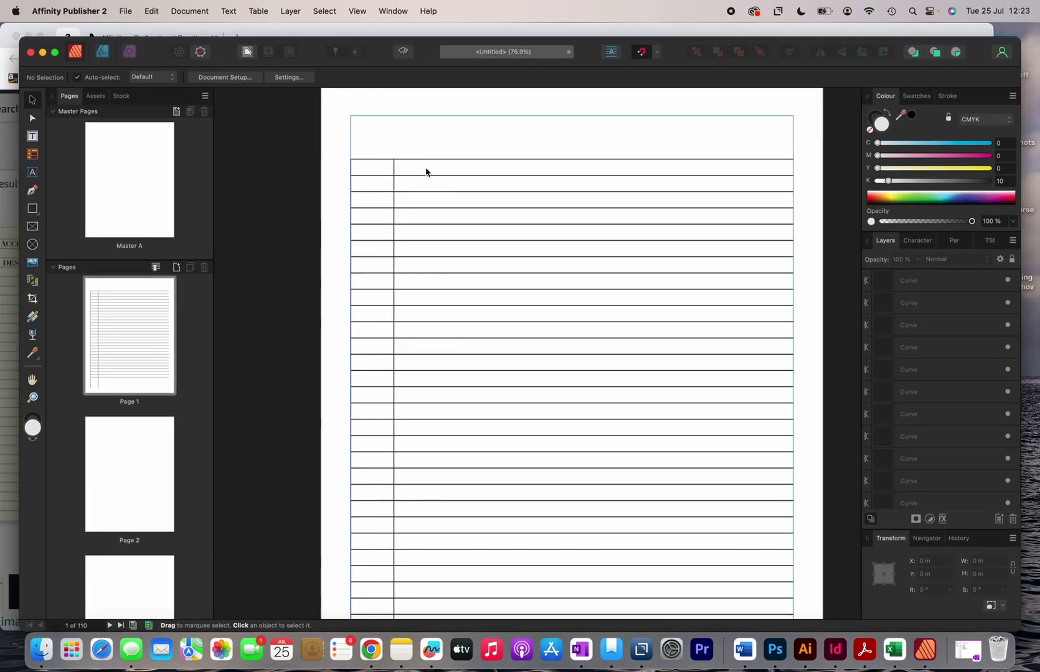
left_click(394, 173)
left_click_drag(394, 173, 439, 169)
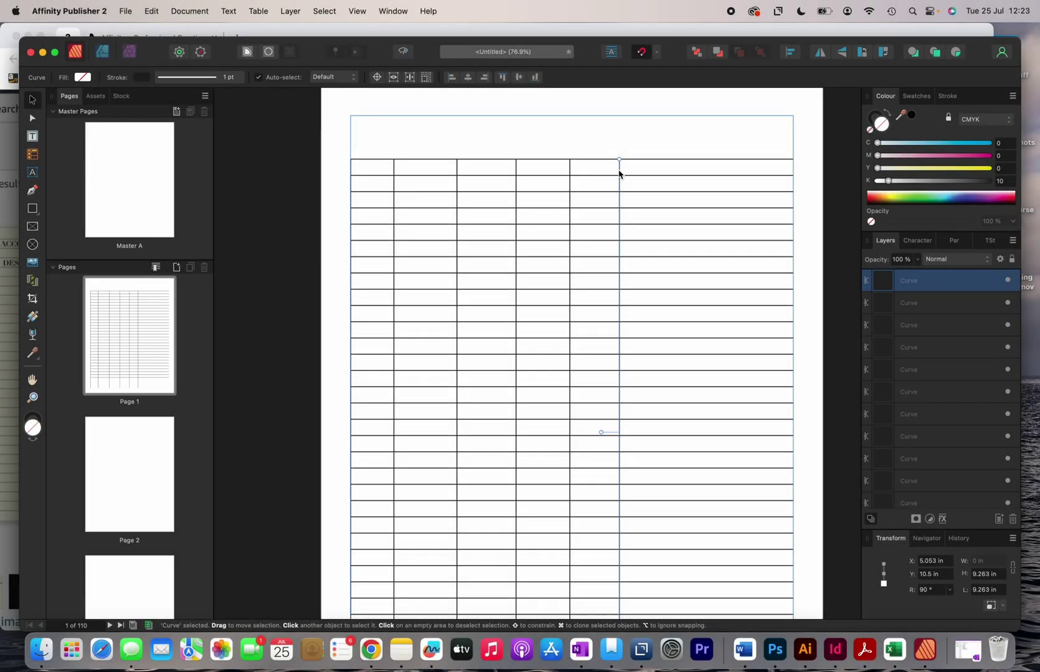
- Duplicate the vertical line onto the right margin and delete the divider at about X 5.05 in
left_click_drag(620, 171, 791, 175)
left_click(810, 175)
scroll(809, 175, "up", 5)
scroll(809, 175, "down", 5)
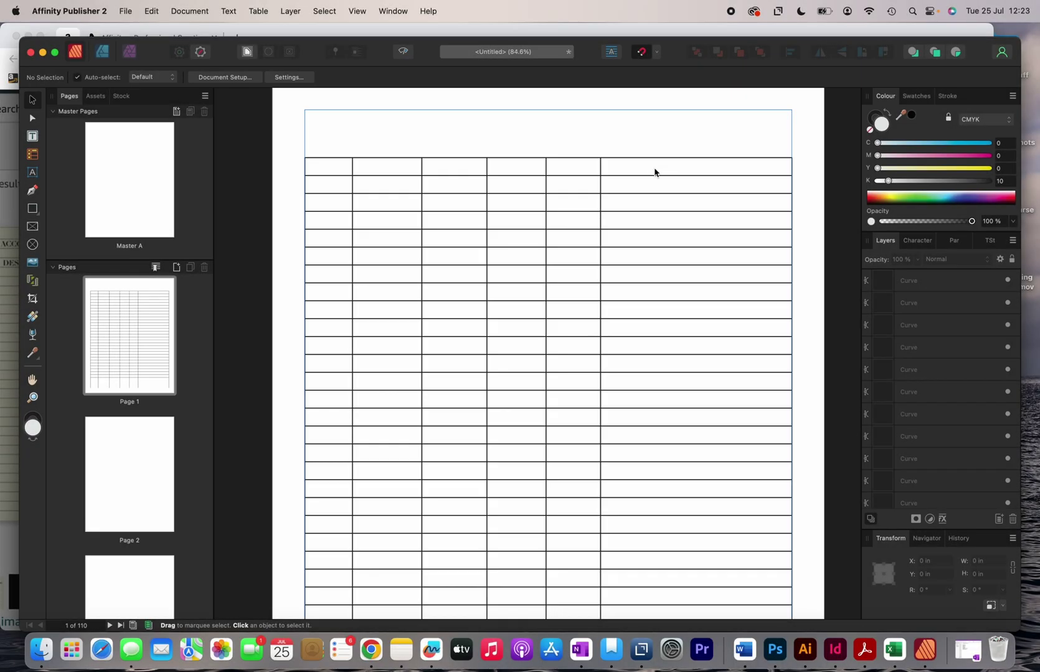
left_click(601, 172)
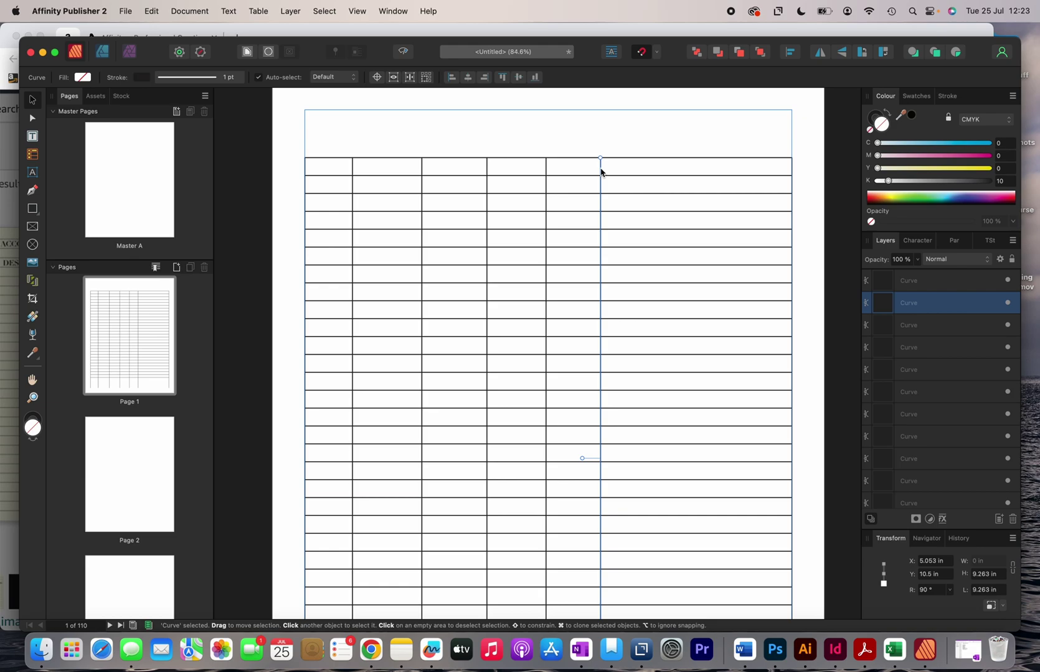
key("Delete")
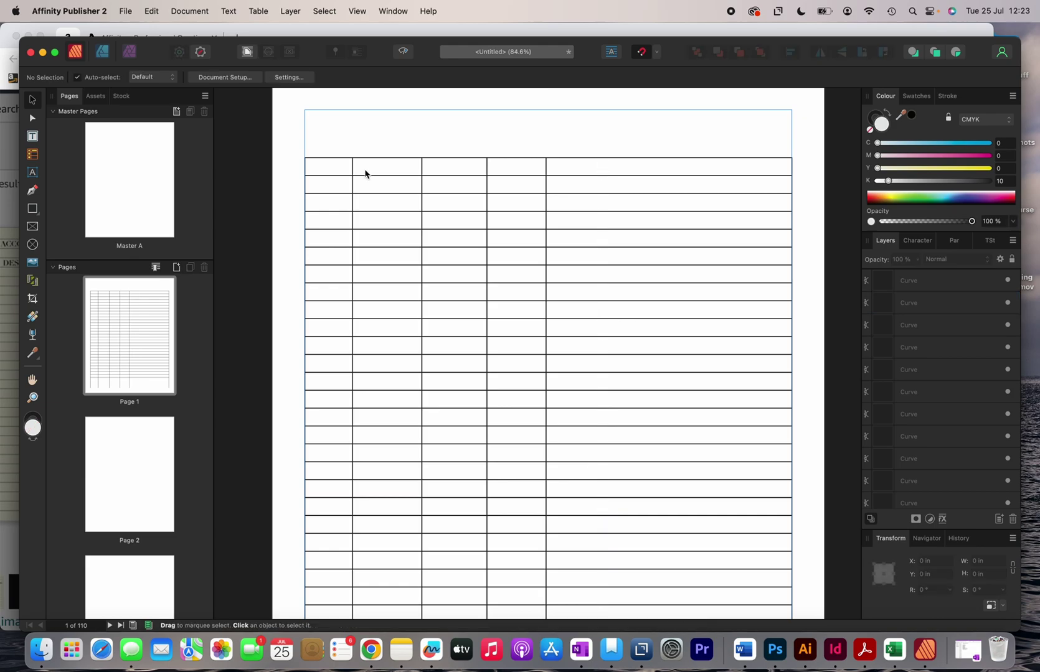
- Space the left margin line and the first column divider 1 in apart horizontally
scroll(365, 174, "up", 5)
left_click(279, 172)
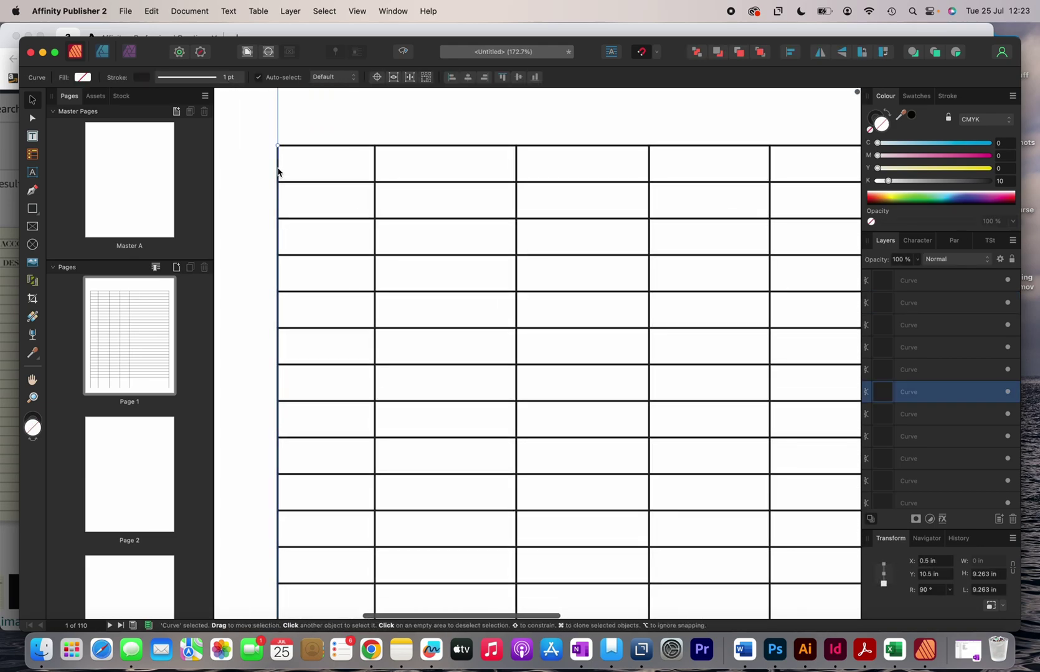
left_click(376, 168, "shift")
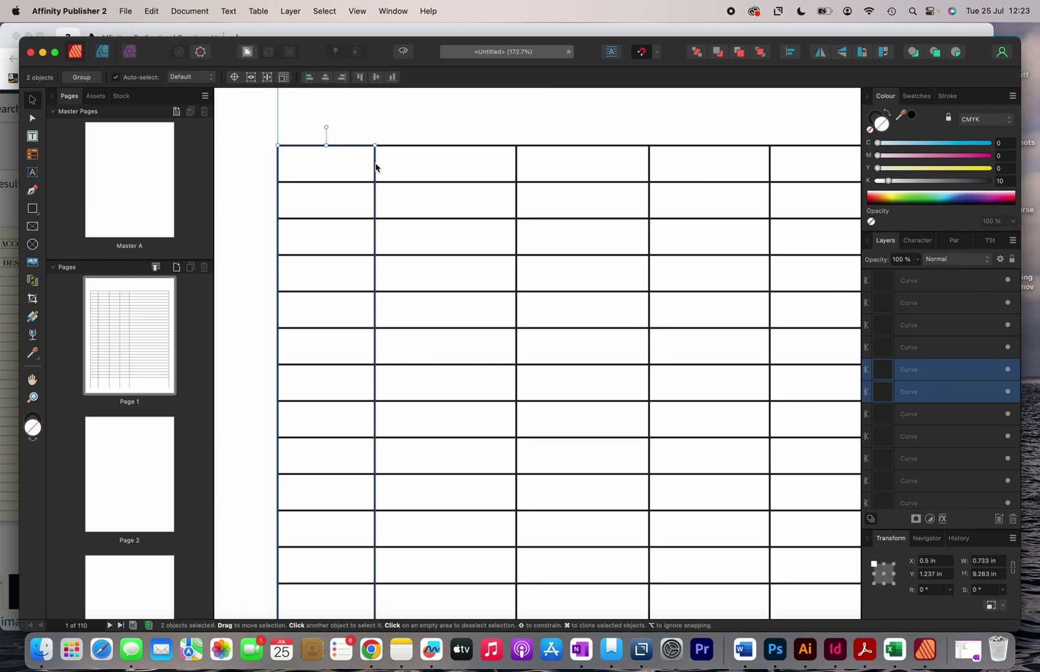
left_click(791, 53)
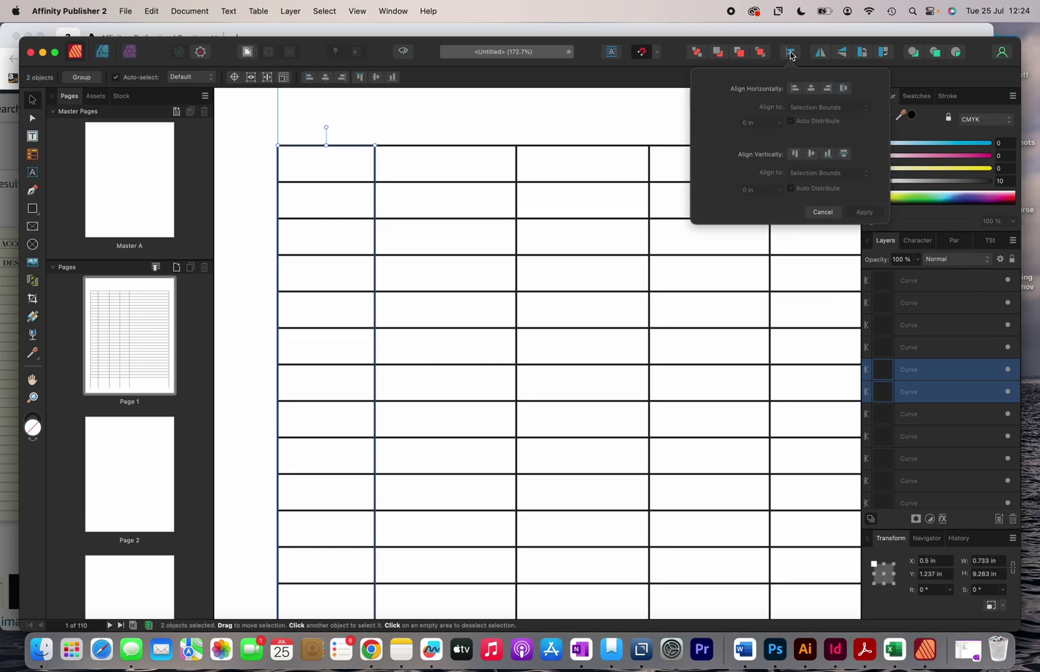
left_click(844, 88)
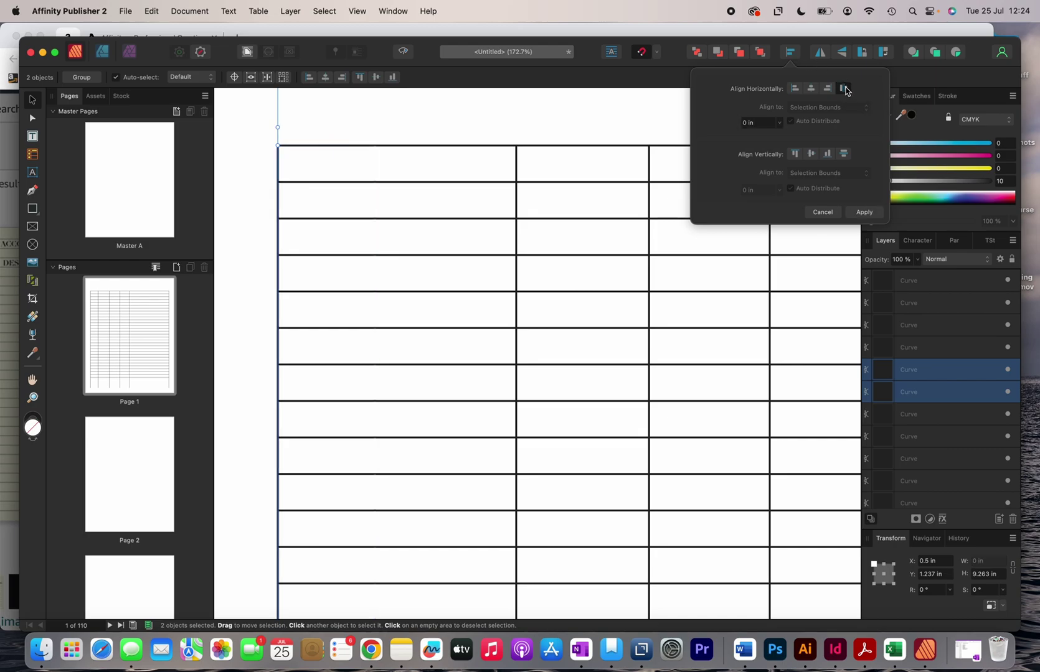
left_click(746, 124)
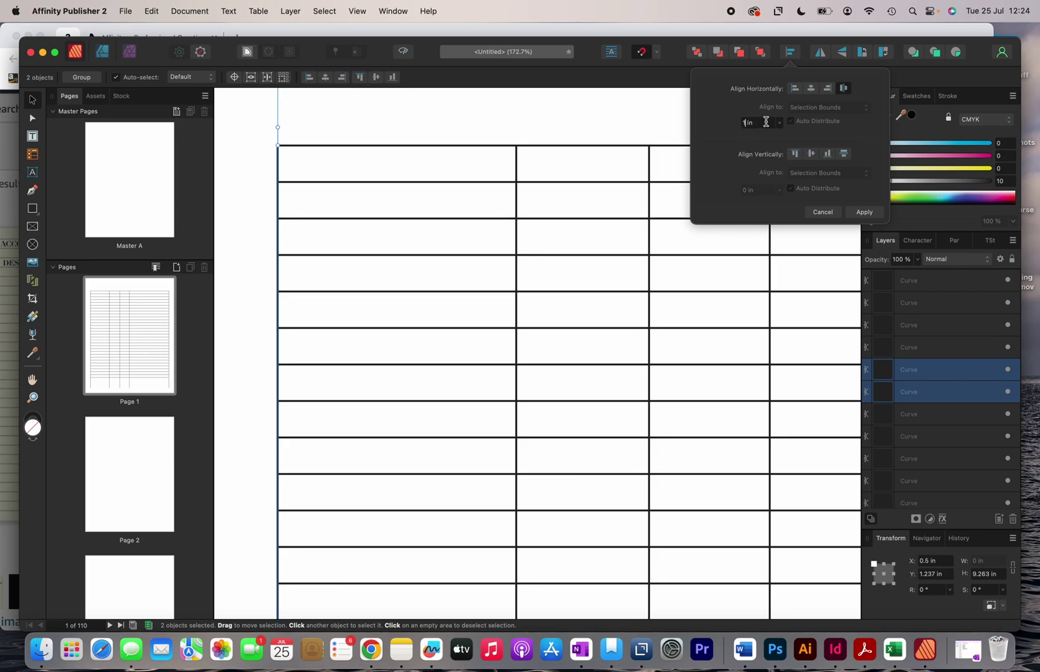
left_click(844, 90)
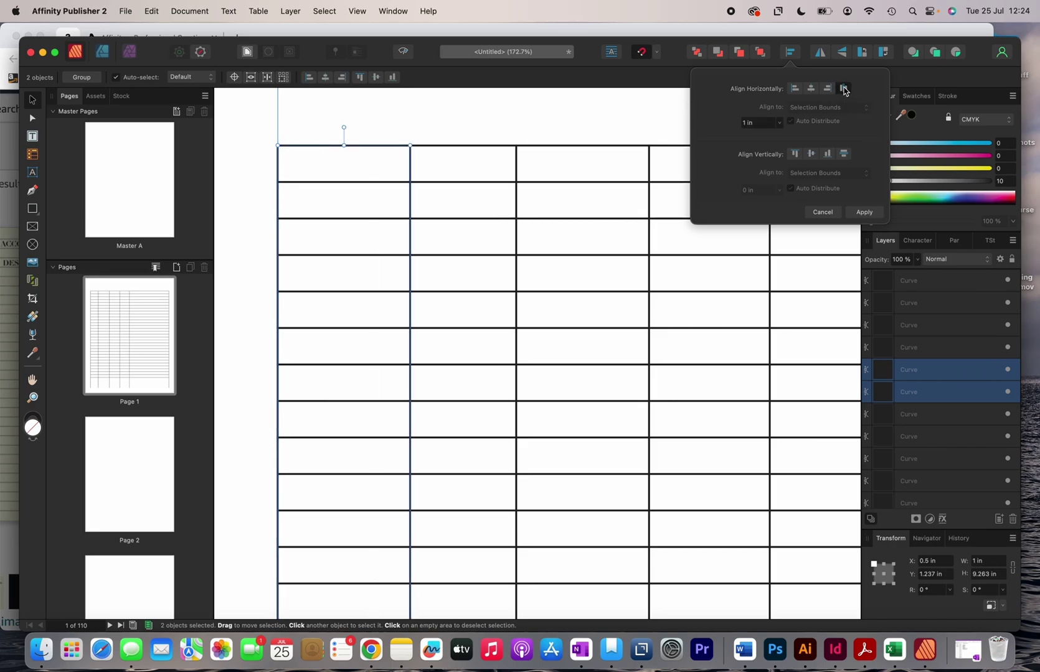
scroll(505, 114, "down", 3)
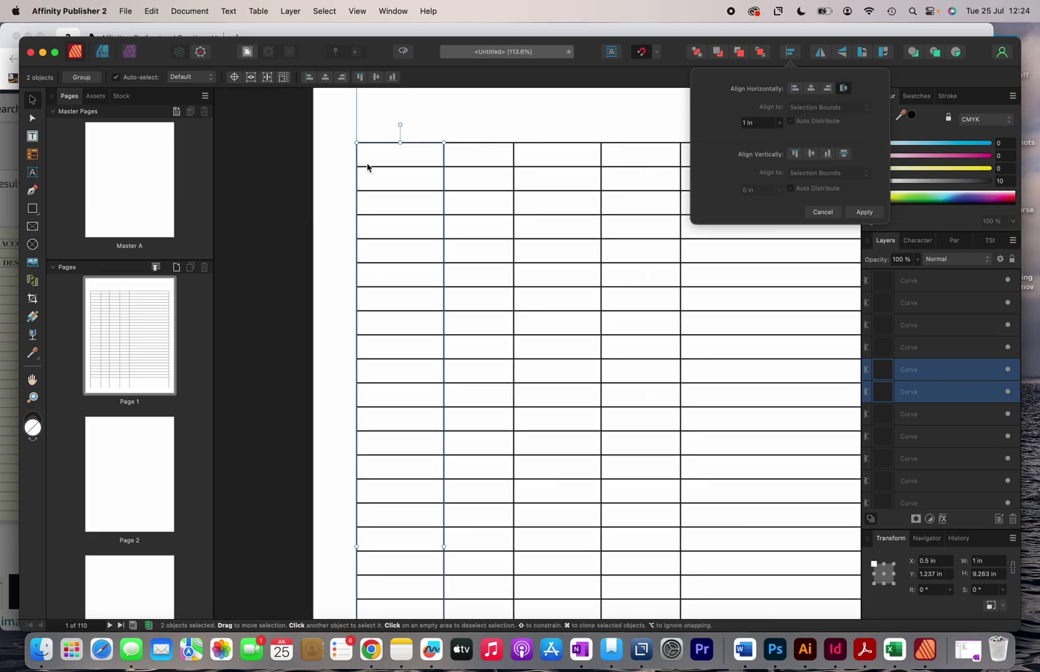
left_click(416, 162)
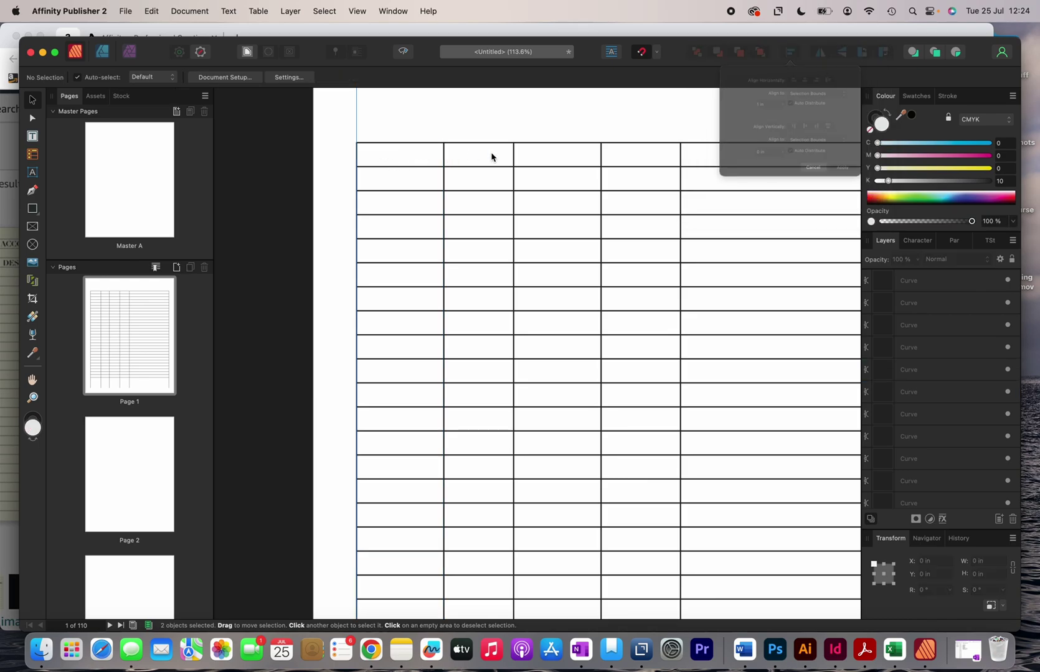
- Distribute the remaining three column dividers and the right margin line horizontally with a fixed 1 in spacing, turning off Auto Distribute
scroll(485, 156, "down", 5)
scroll(486, 156, "up", 4)
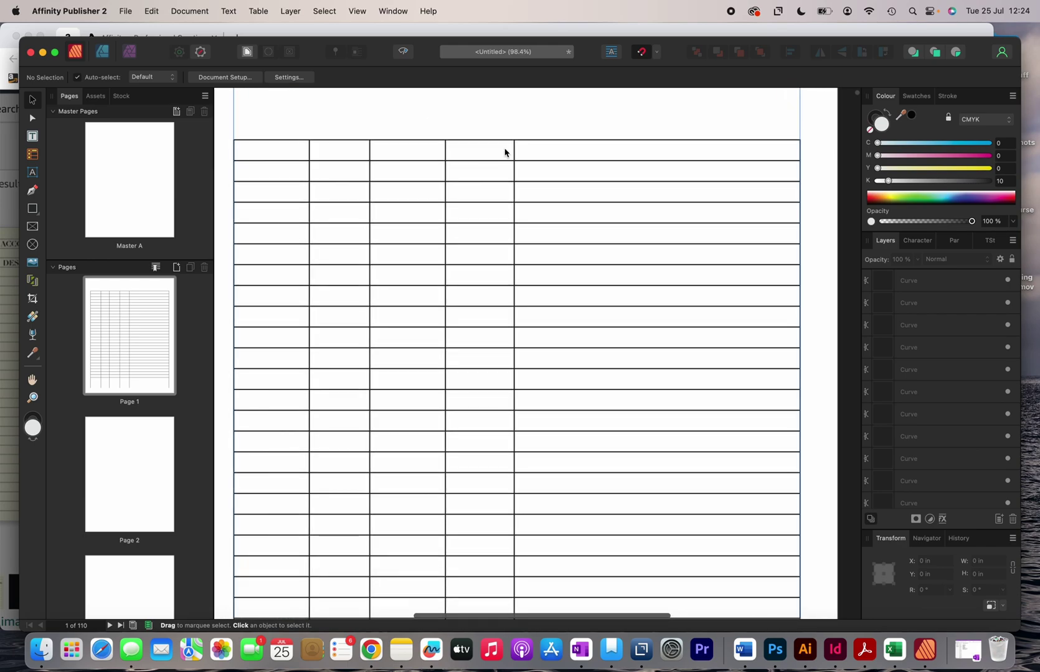
left_click(370, 153)
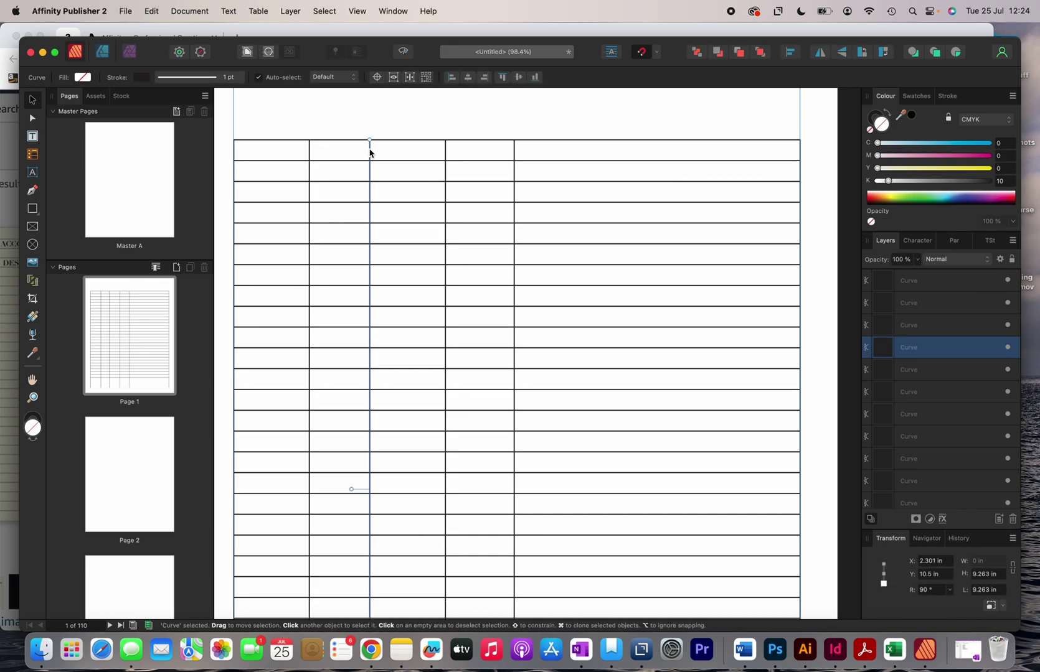
left_click(445, 156, "shift")
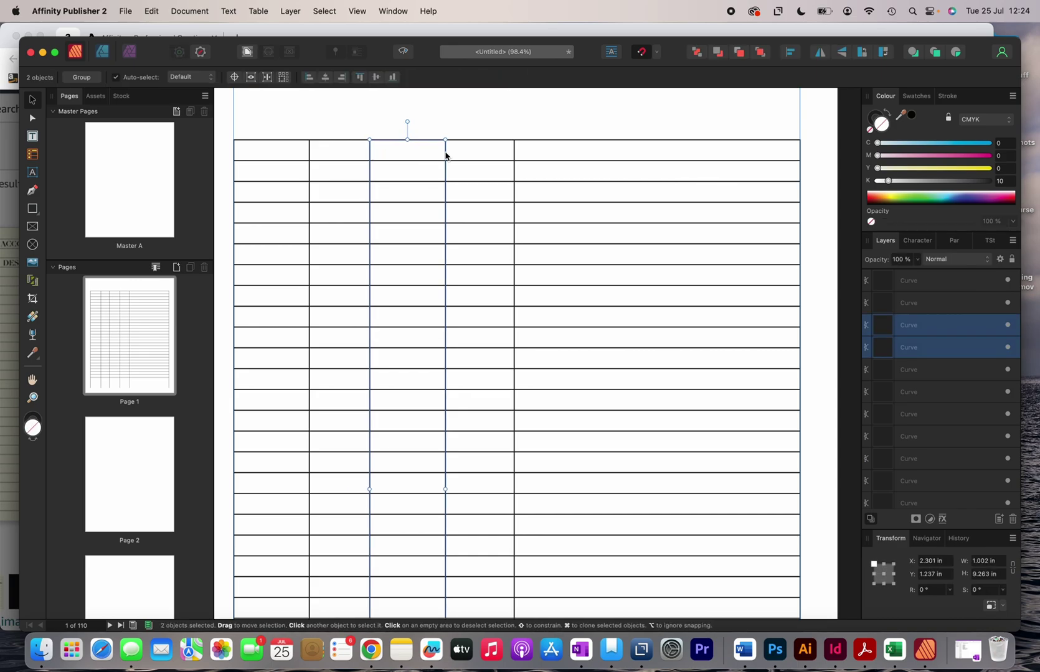
left_click(515, 152, "shift")
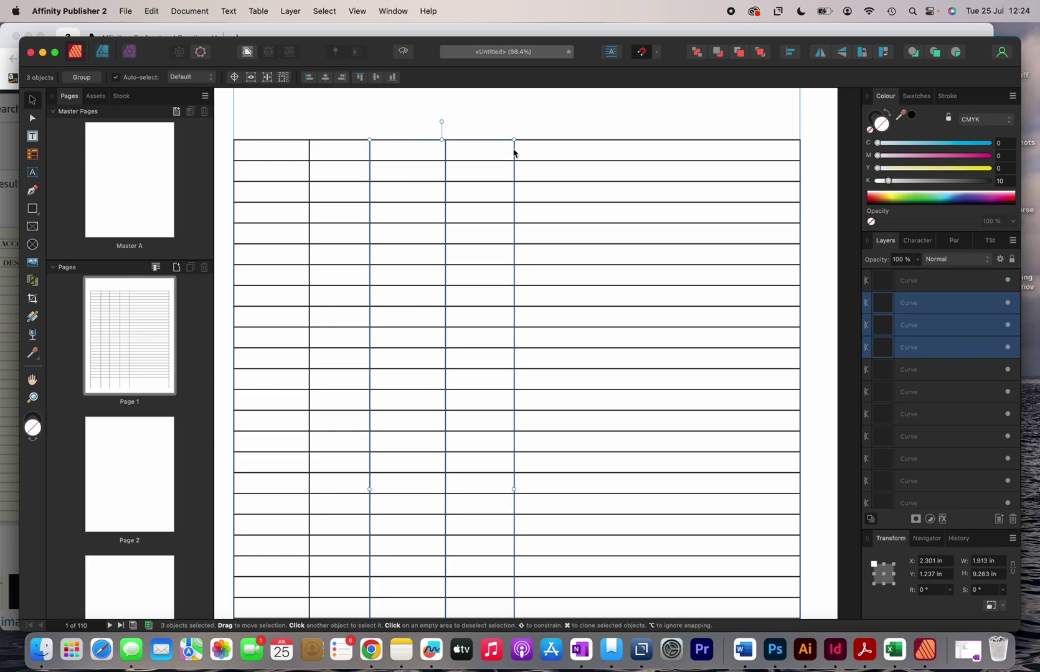
left_click(800, 156, "shift")
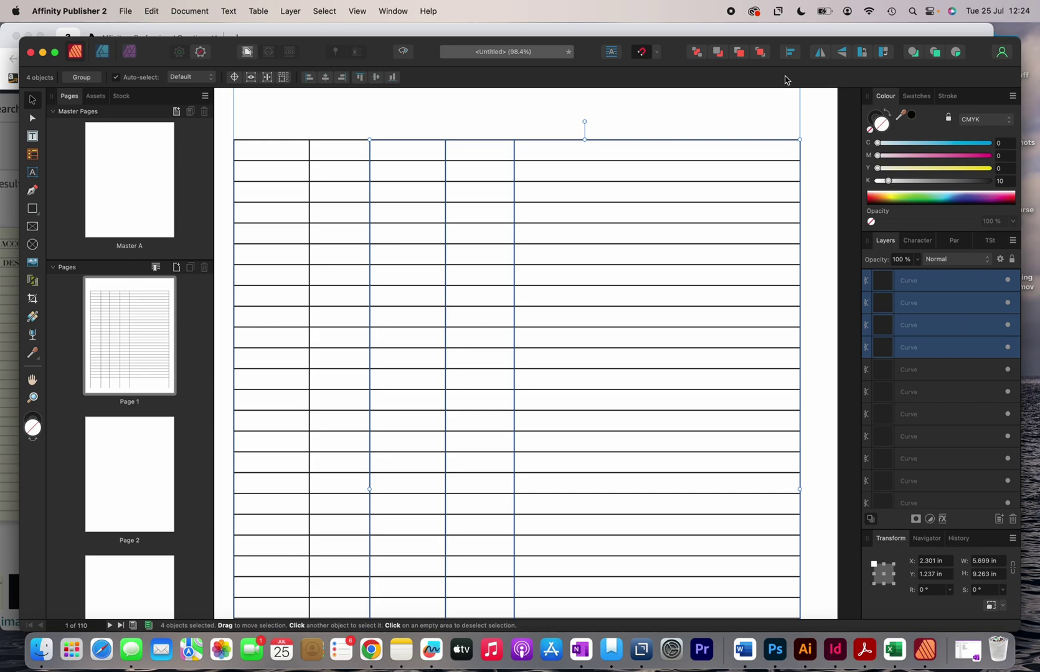
left_click(789, 54)
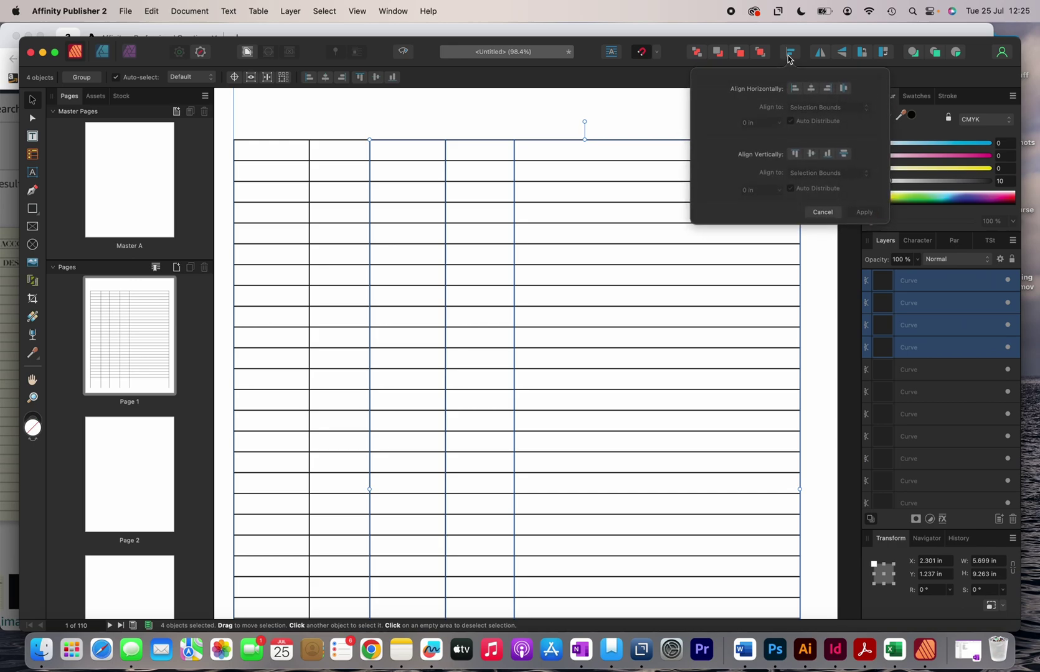
left_click(844, 89)
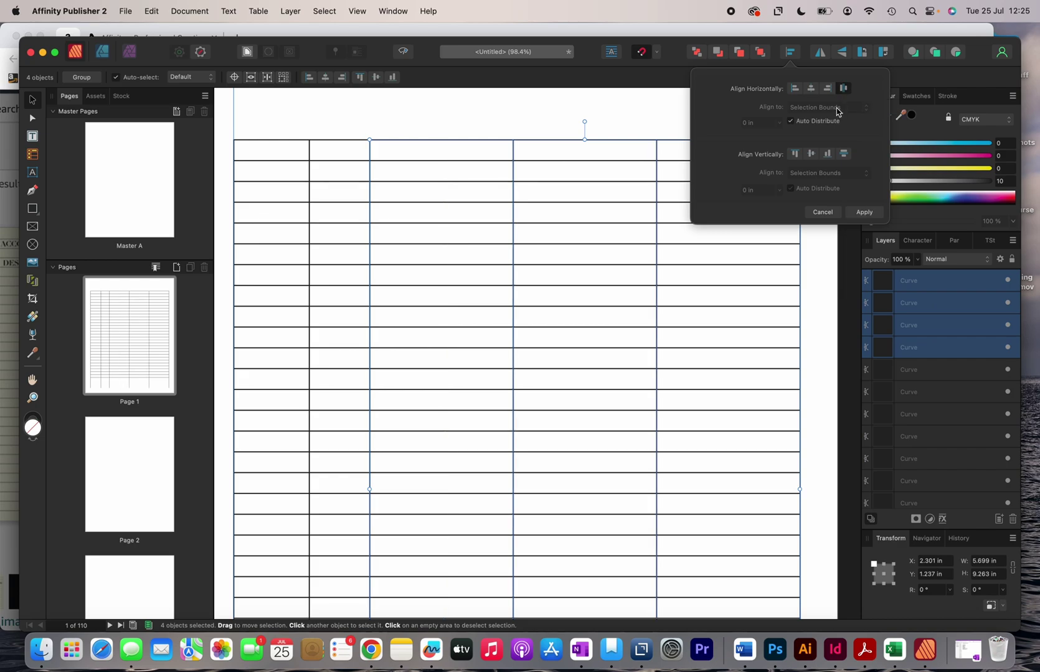
left_click(791, 123)
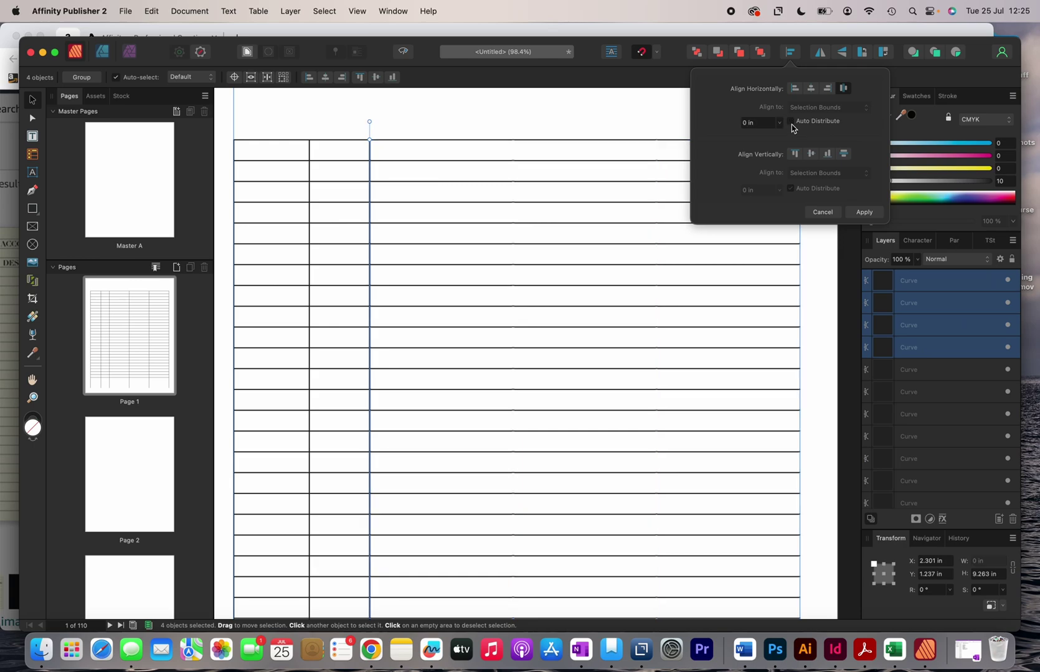
left_click(748, 123)
key("BackSpace")
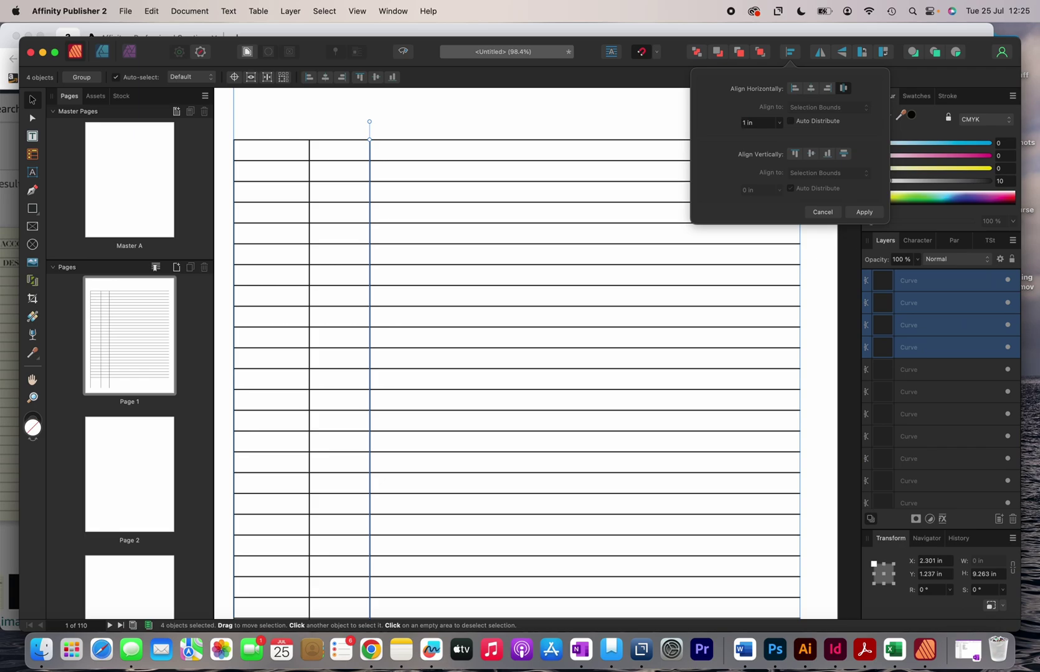
left_click(845, 91)
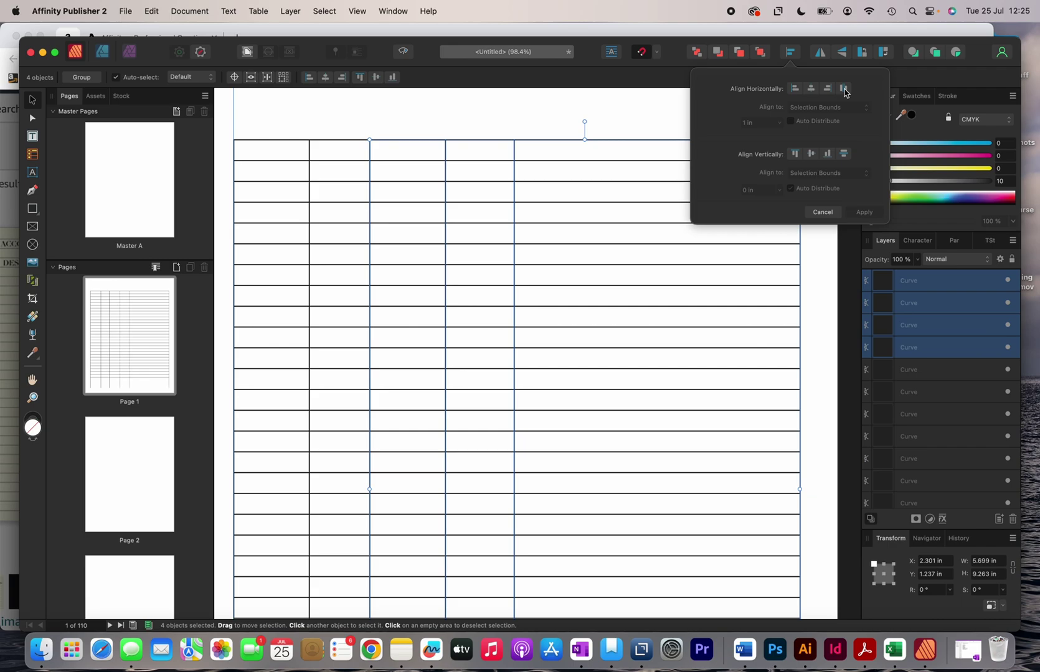
- Move the four spaced vertical lines across together to X 5 in, so the last one sits on the right margin
scroll(395, 153, "down", 2)
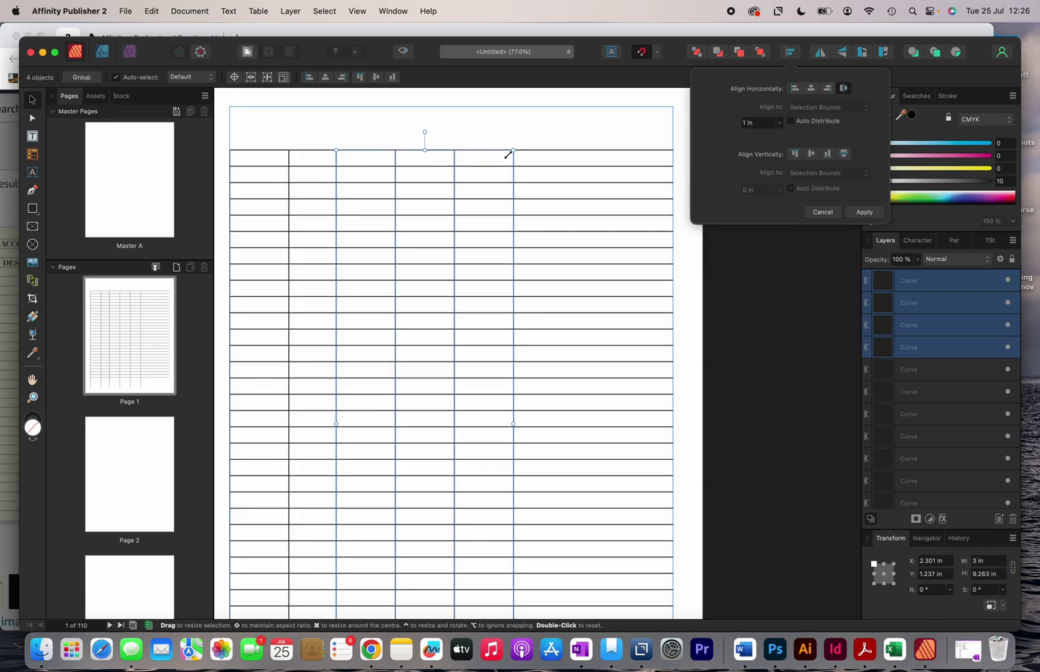
scroll(468, 168, "right", 1)
scroll(468, 167, "up", 1)
left_click_drag(480, 167, 642, 167)
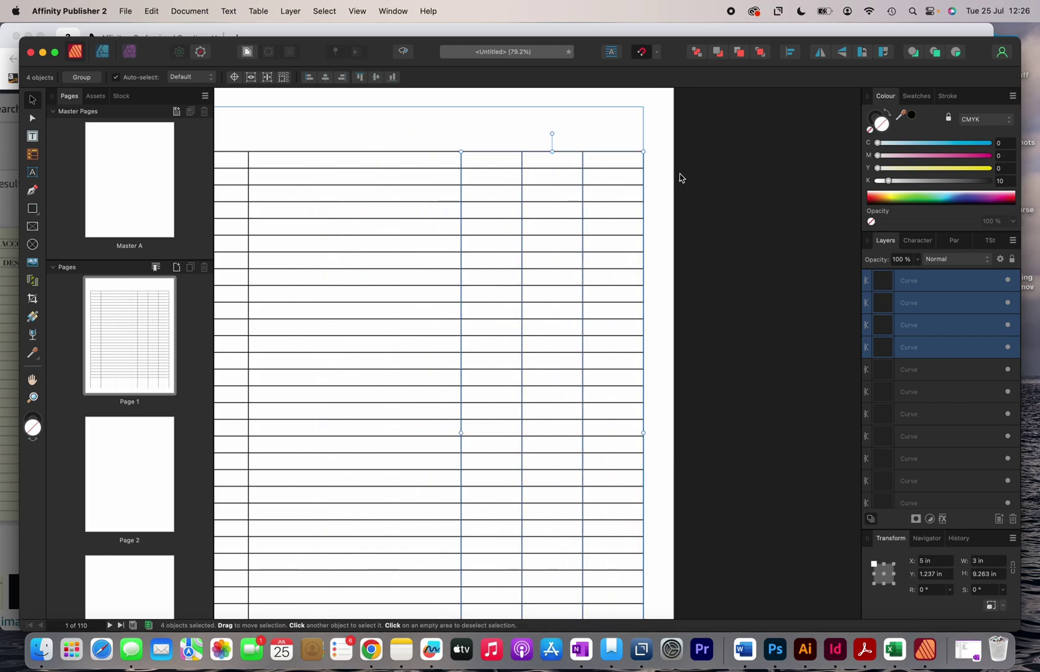
left_click(444, 124)
- Duplicate page 1's lowest horizontal line downward three times at the existing row spacing, the last at about Y 10.33 in
scroll(418, 116, "down", 3)
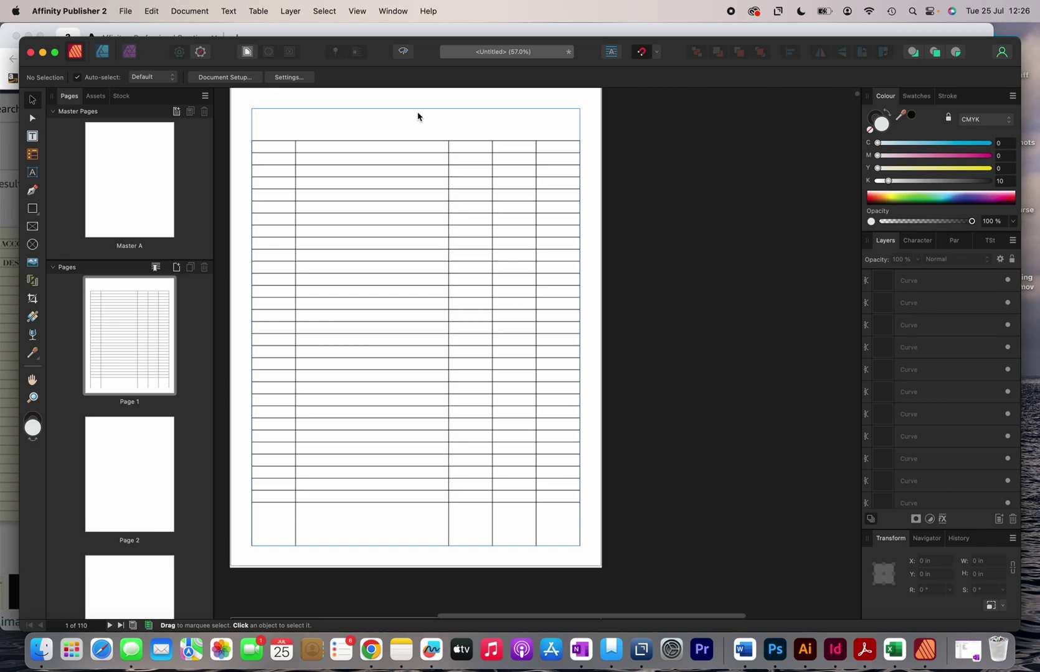
scroll(417, 119, "up", 3)
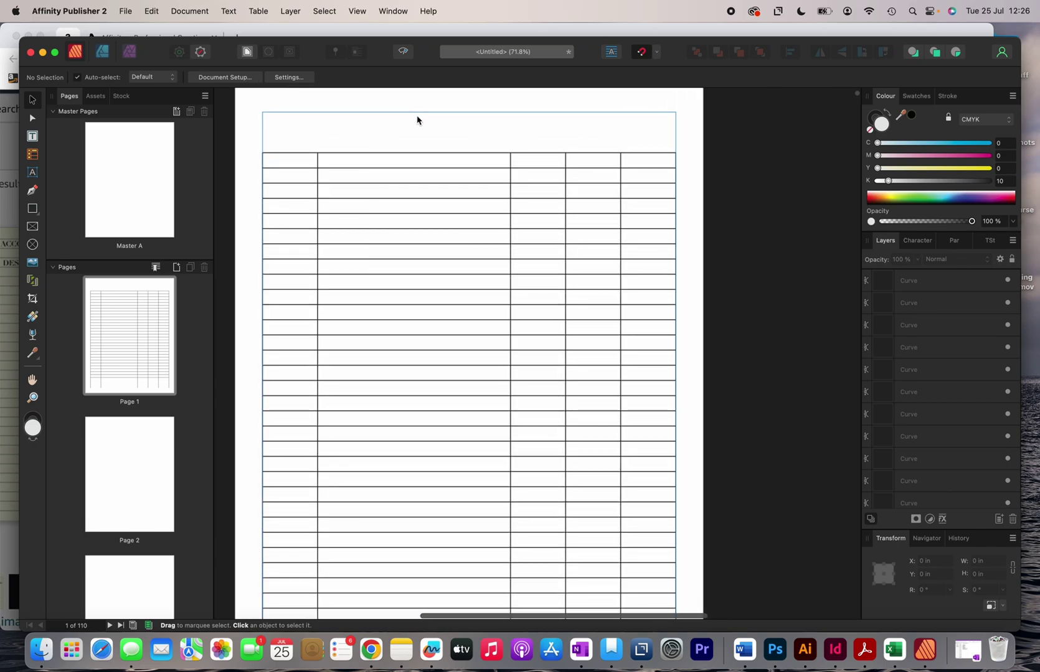
scroll(414, 187, "down", 1)
scroll(387, 523, "up", 3)
scroll(388, 521, "down", 2)
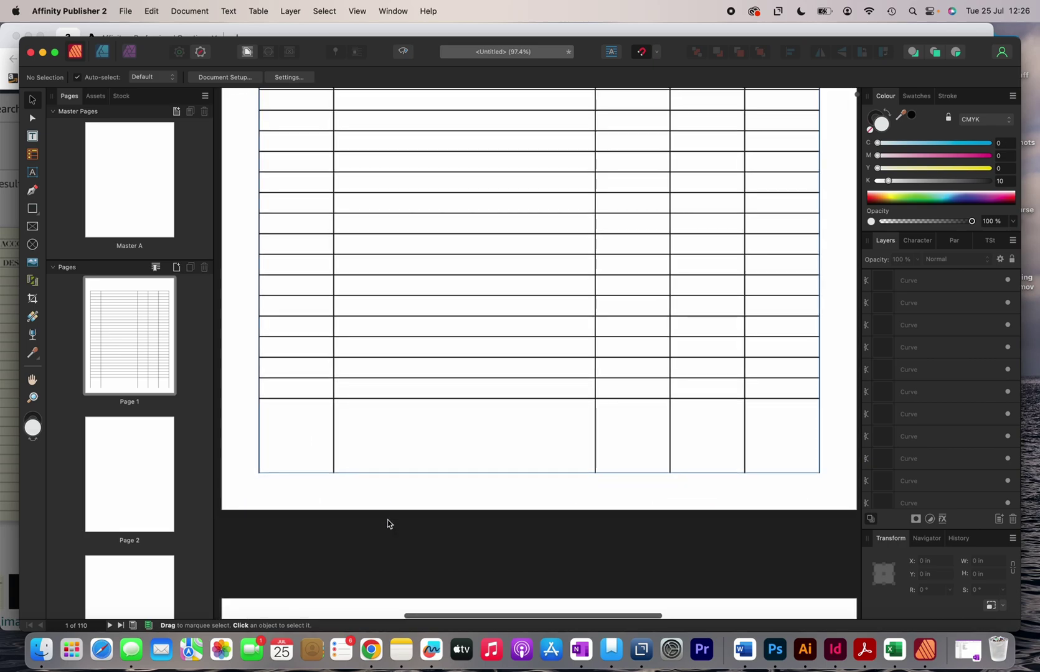
scroll(429, 414, "up", 1)
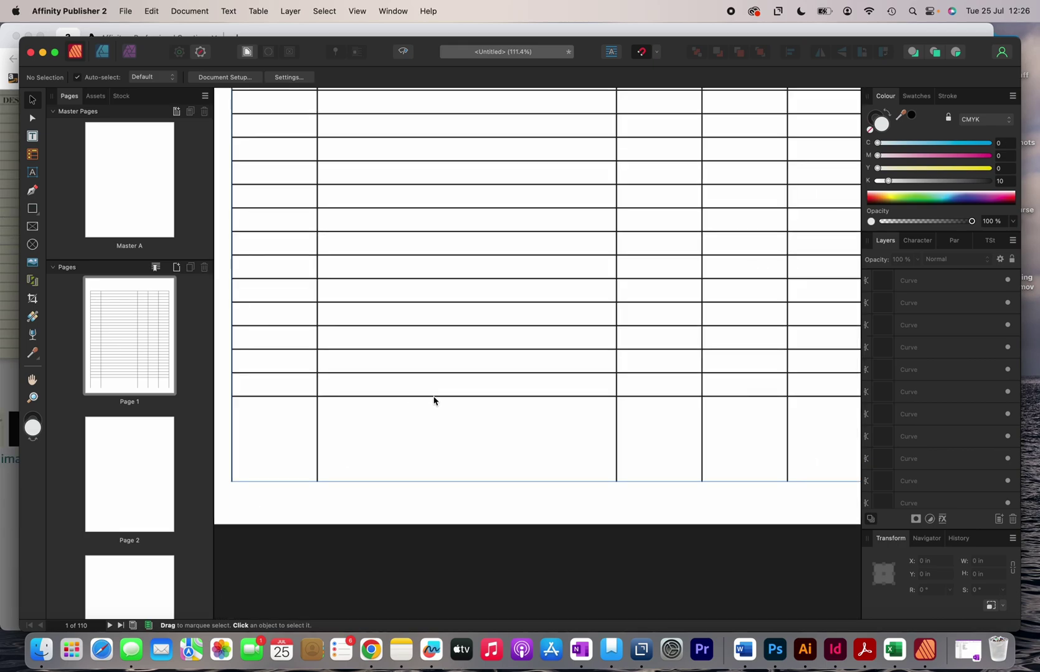
scroll(434, 401, "down", 1)
scroll(434, 401, "down", 1)
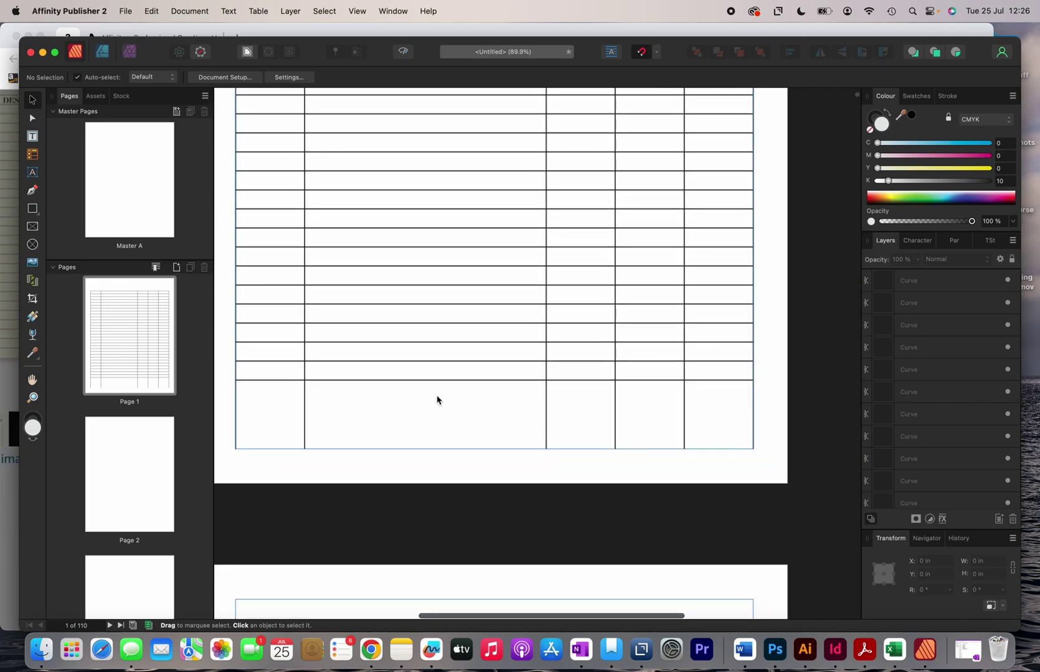
left_click(433, 381)
left_click_drag(434, 385, 437, 442)
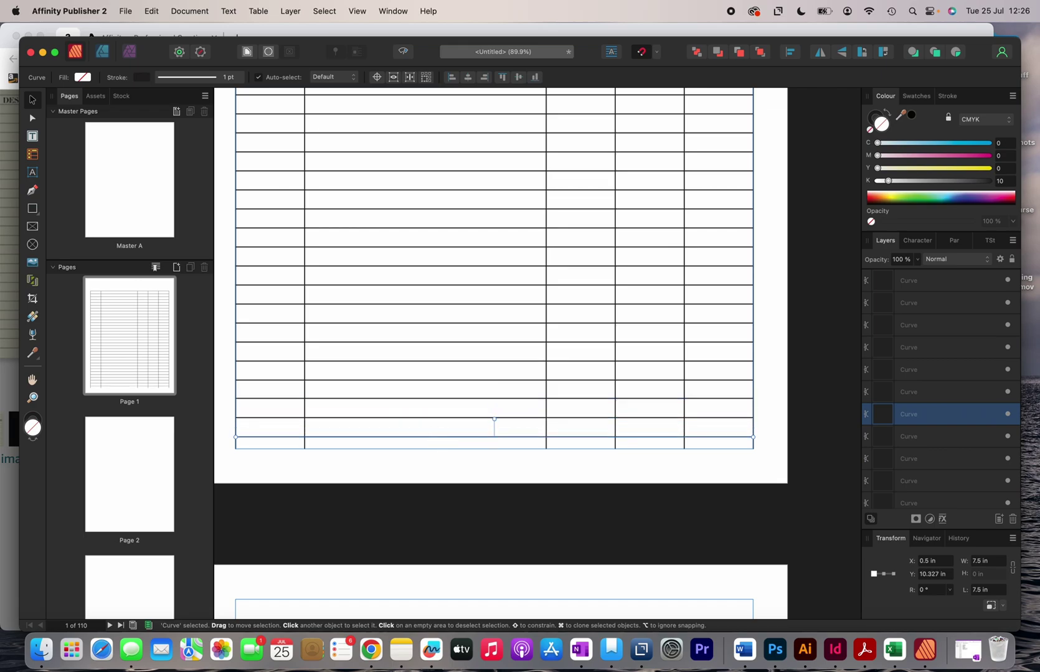
left_click(436, 441)
- Distribute all of page 1's horizontal lines vertically with a fixed 0.7 cm spacing, with Auto Distribute off
scroll(418, 417, "down", 5)
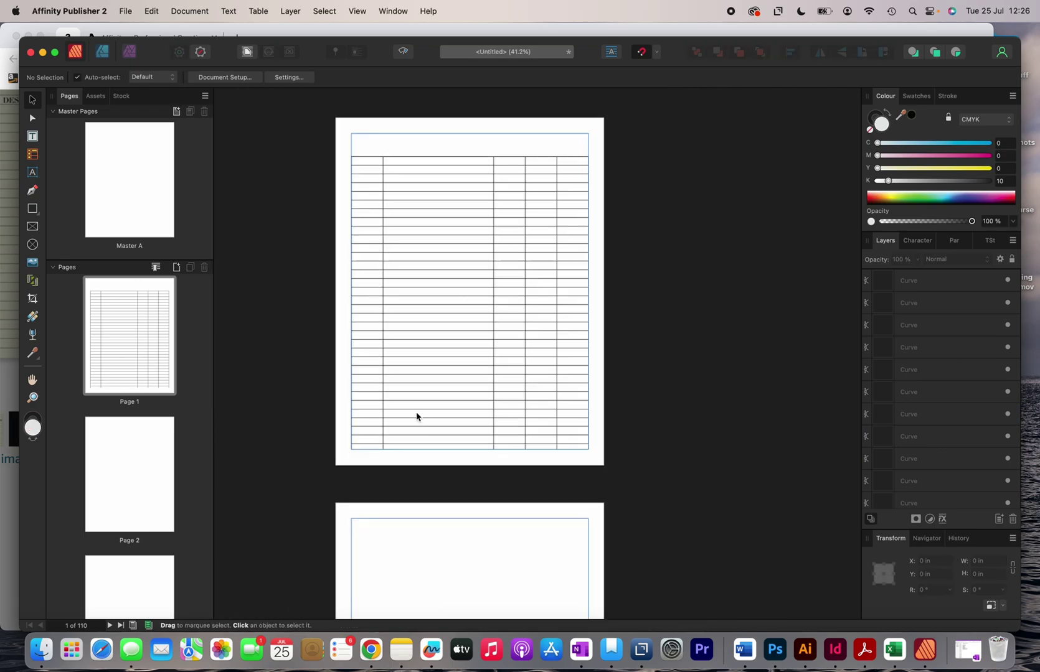
scroll(417, 144, "up", 2)
left_click_drag(329, 147, 644, 522)
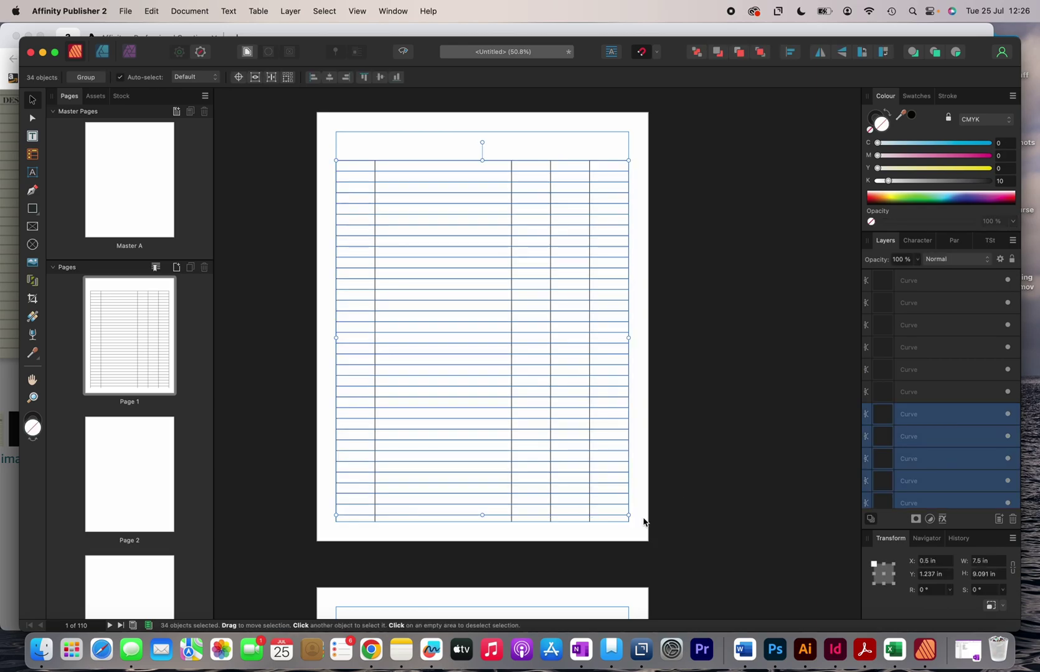
left_click(790, 55)
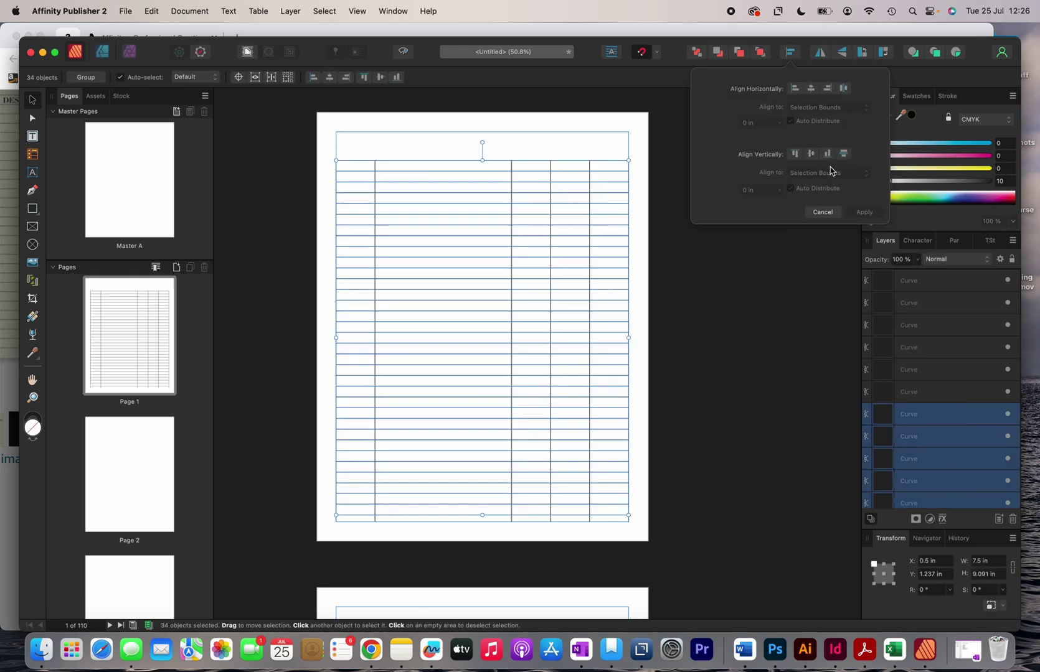
left_click(845, 158)
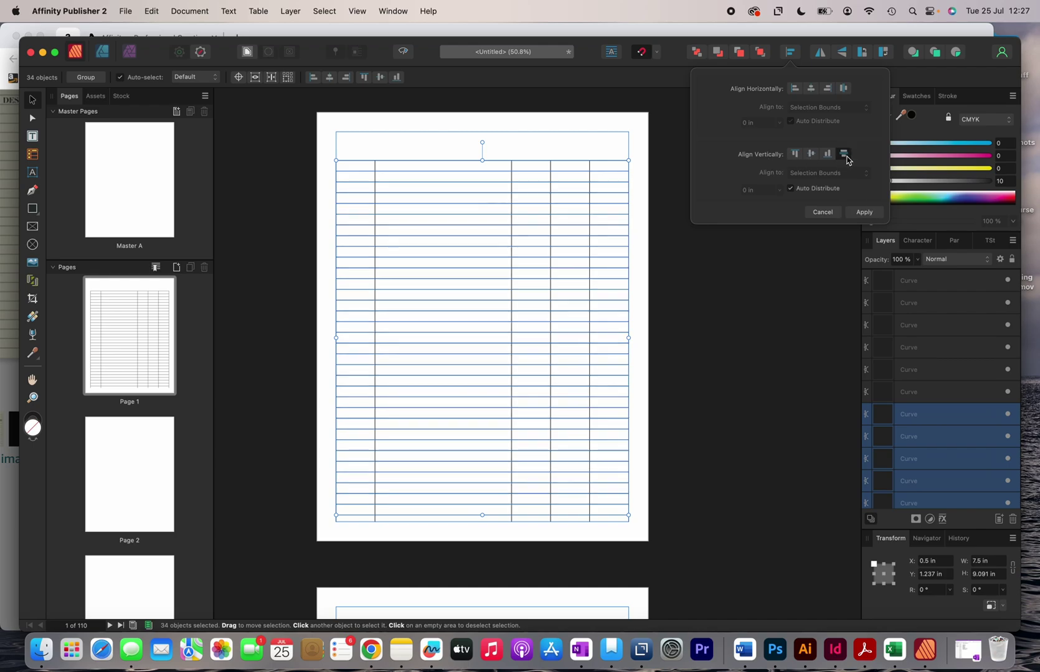
left_click(791, 188)
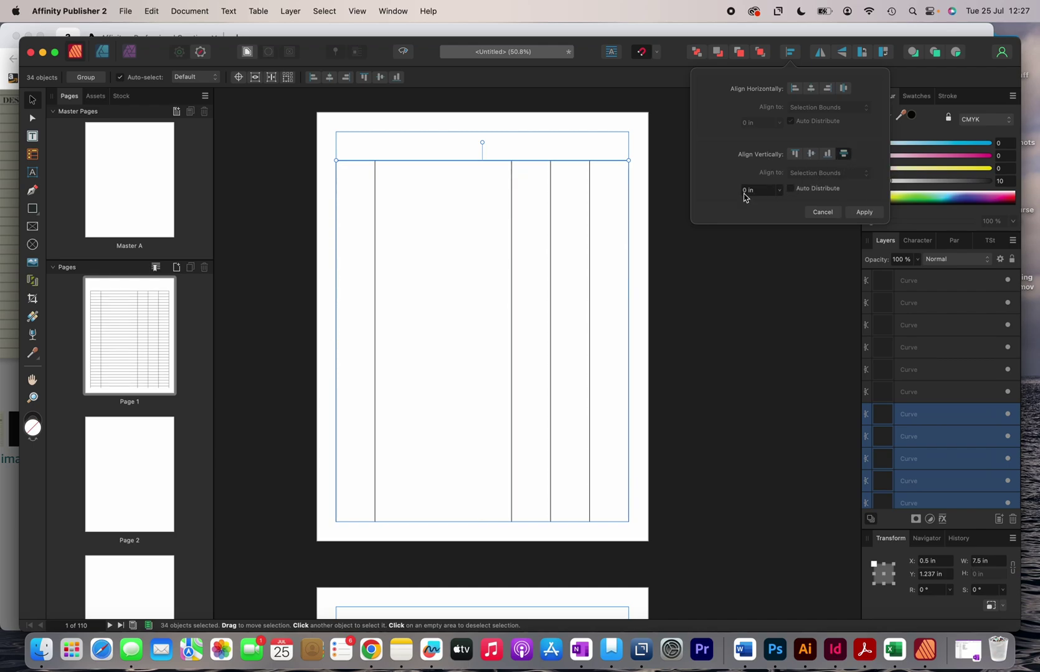
left_click(745, 190)
type("0.7cm")
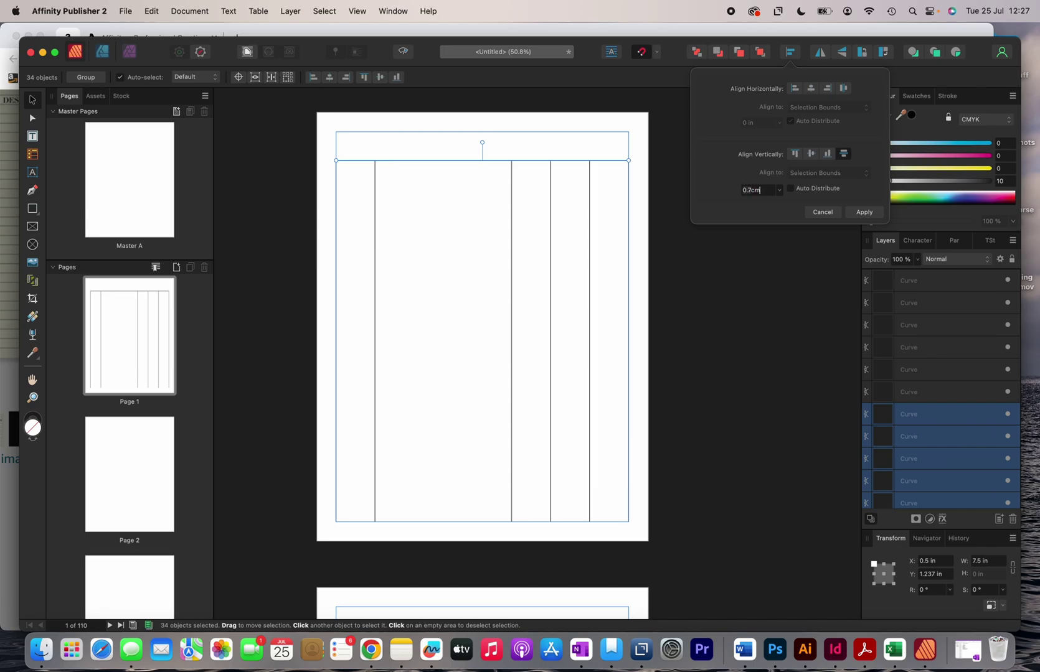
left_click(844, 154)
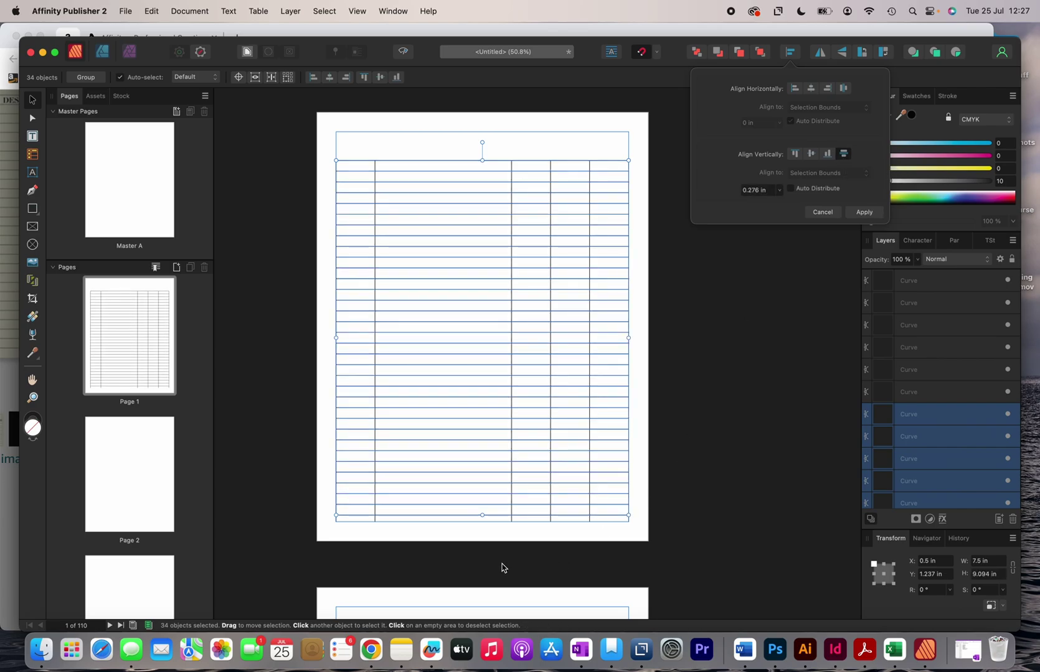
scroll(483, 553, "up", 2)
left_click(478, 551)
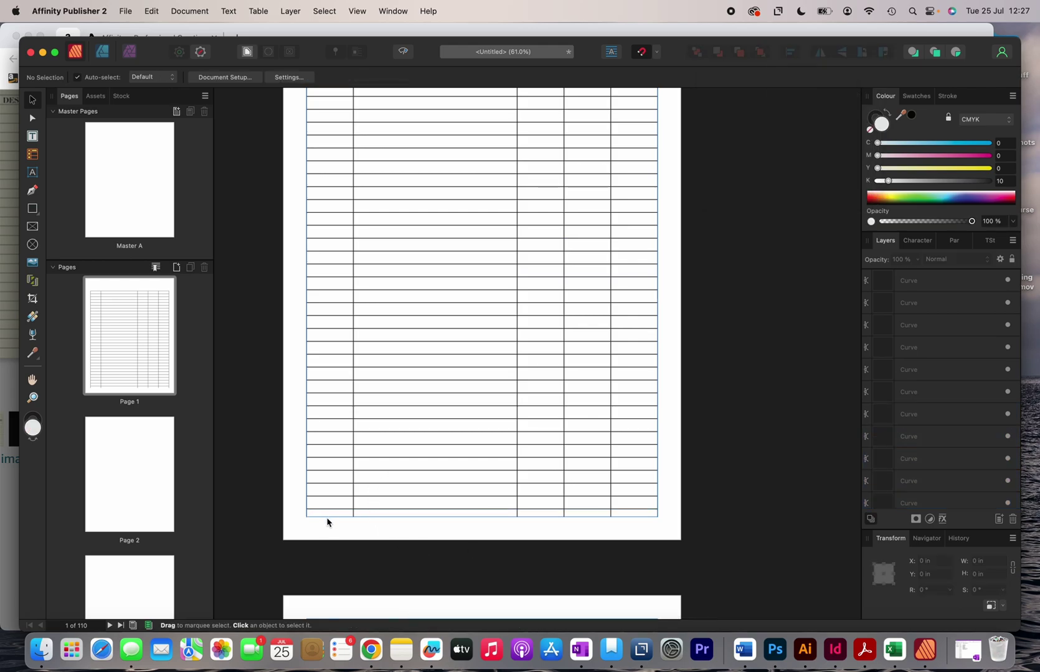
- Shorten all six vertical lines on page 1 from below to about 9.09 in, ending on the lowest horizontal line
scroll(328, 523, "up", 3)
left_click(265, 477)
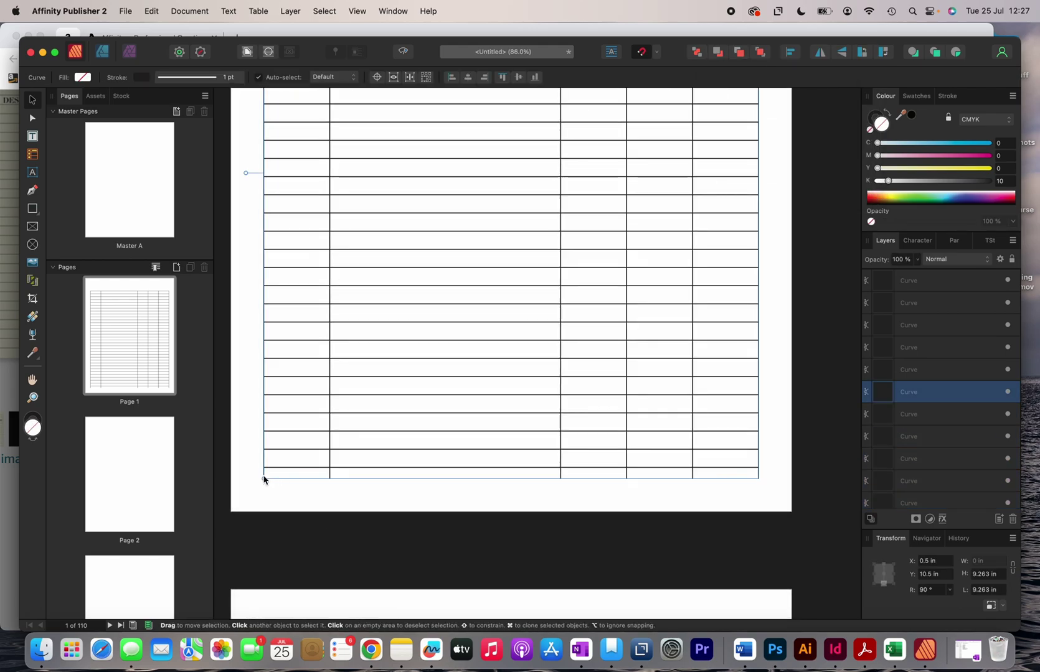
left_click(329, 476, "shift")
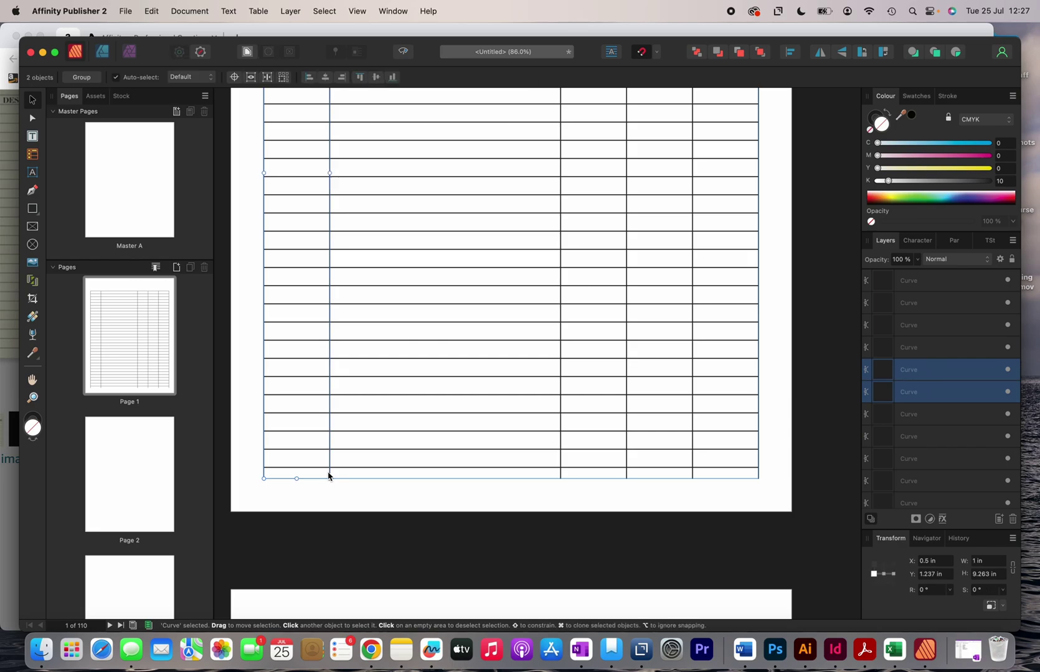
left_click(560, 475, "shift")
left_click(625, 475, "shift")
left_click(693, 476, "shift")
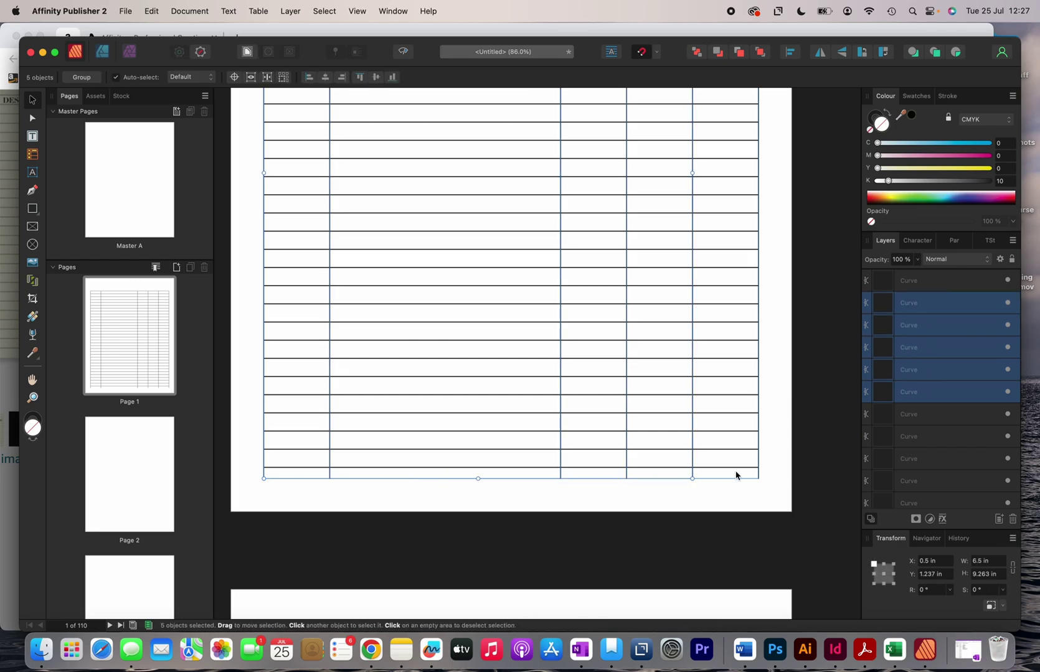
left_click(758, 476, "shift")
scroll(534, 507, "up", 3)
scroll(534, 507, "up", 5)
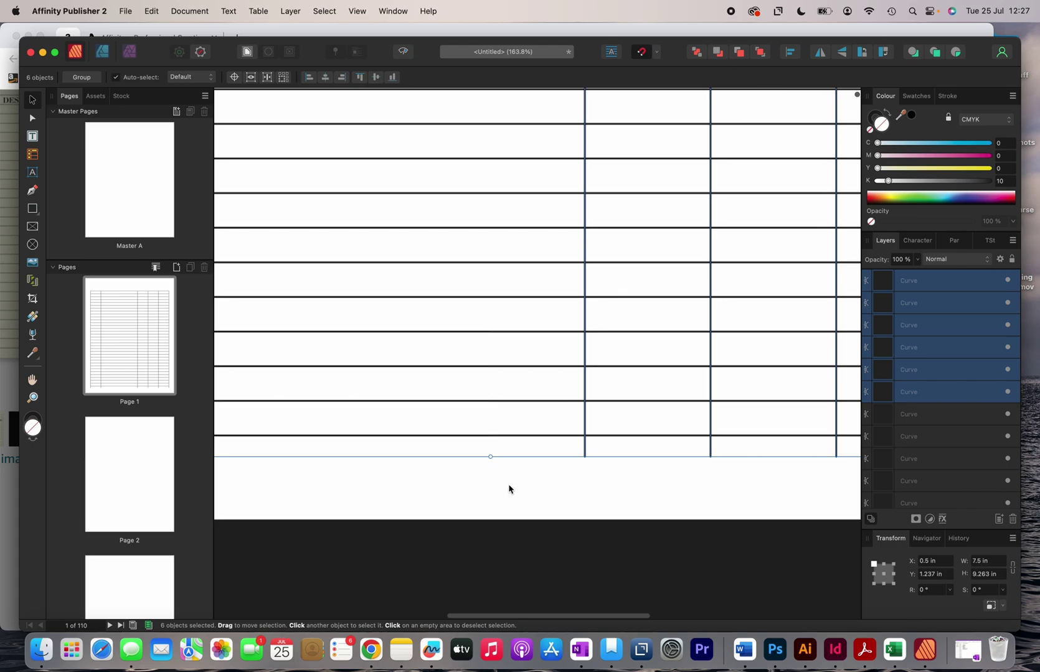
left_click_drag(477, 439, 479, 401)
left_click(497, 442)
scroll(499, 442, "down", 10)
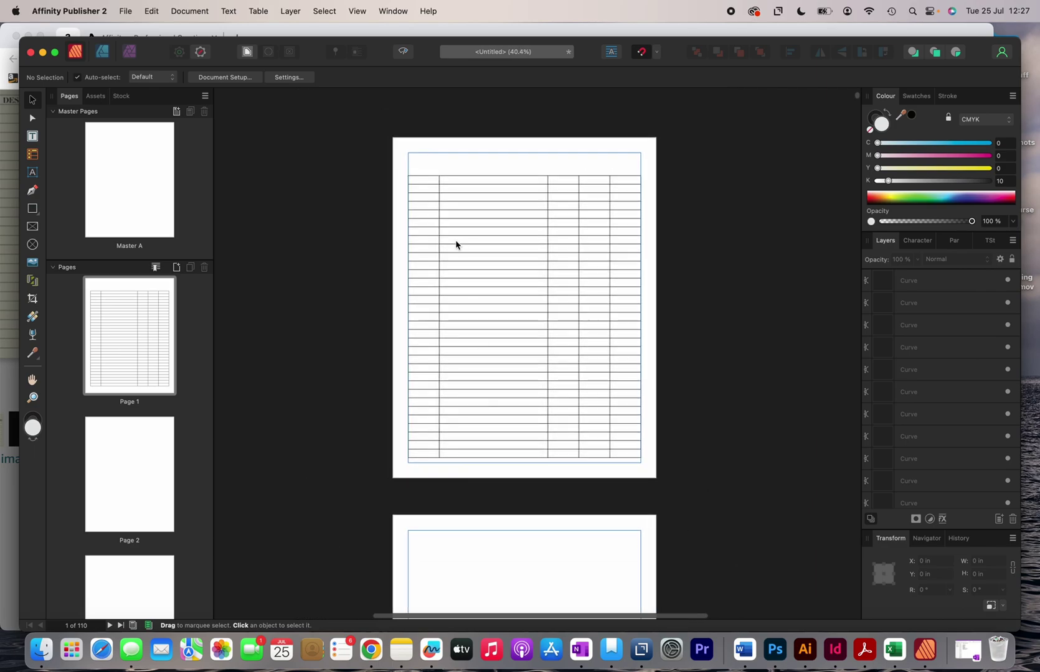
- Select all of page 1's horizontal and vertical lines and group them
scroll(455, 243, "up", 1)
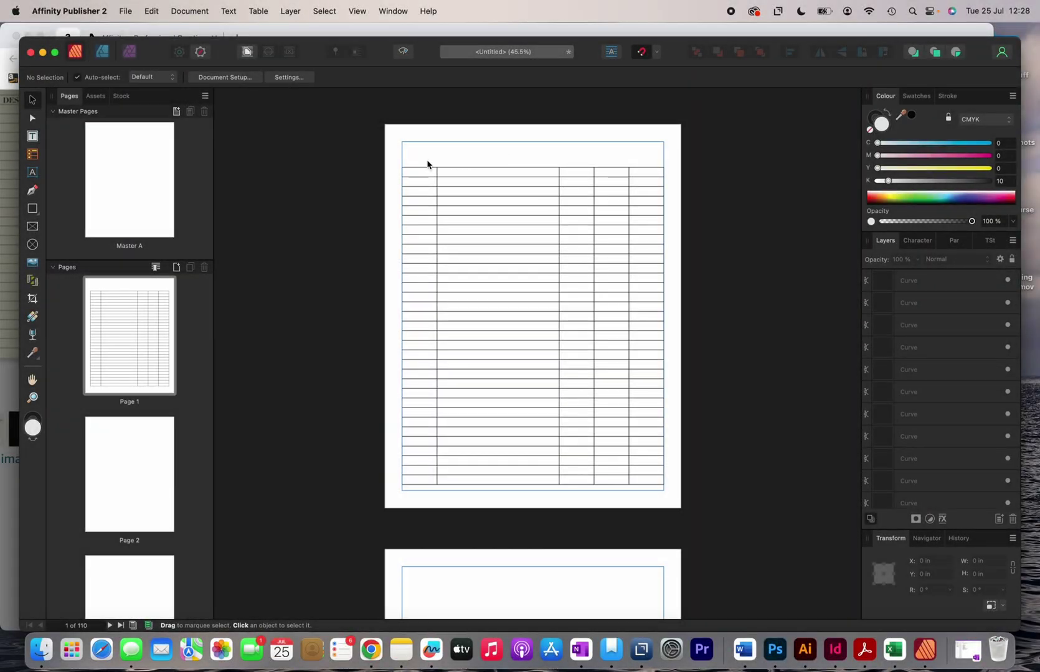
scroll(427, 164, "up", 2)
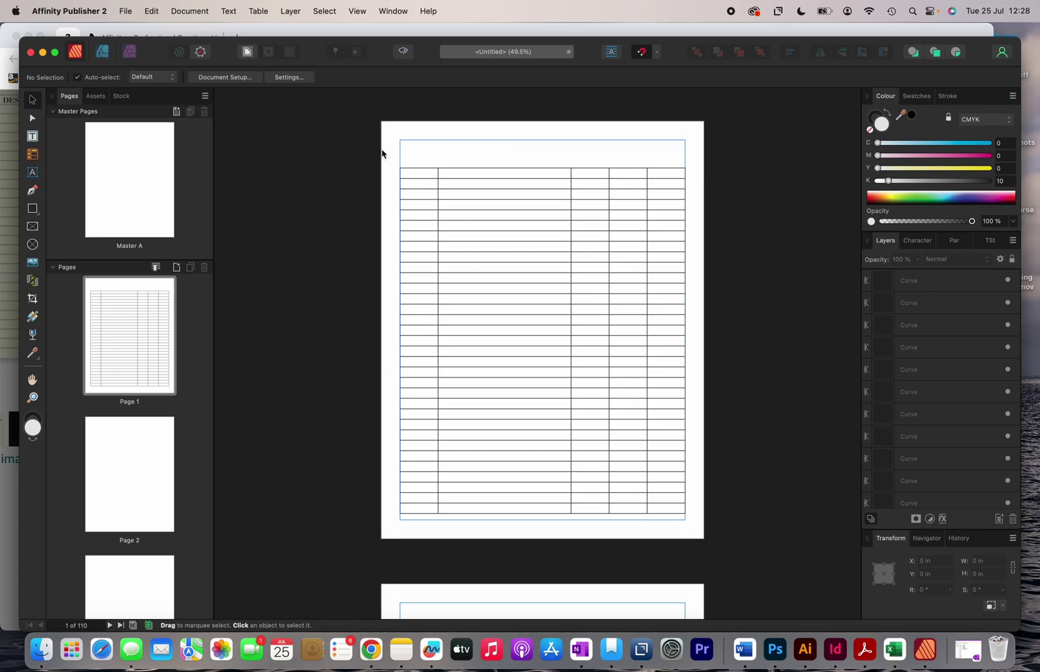
left_click_drag(382, 154, 705, 548)
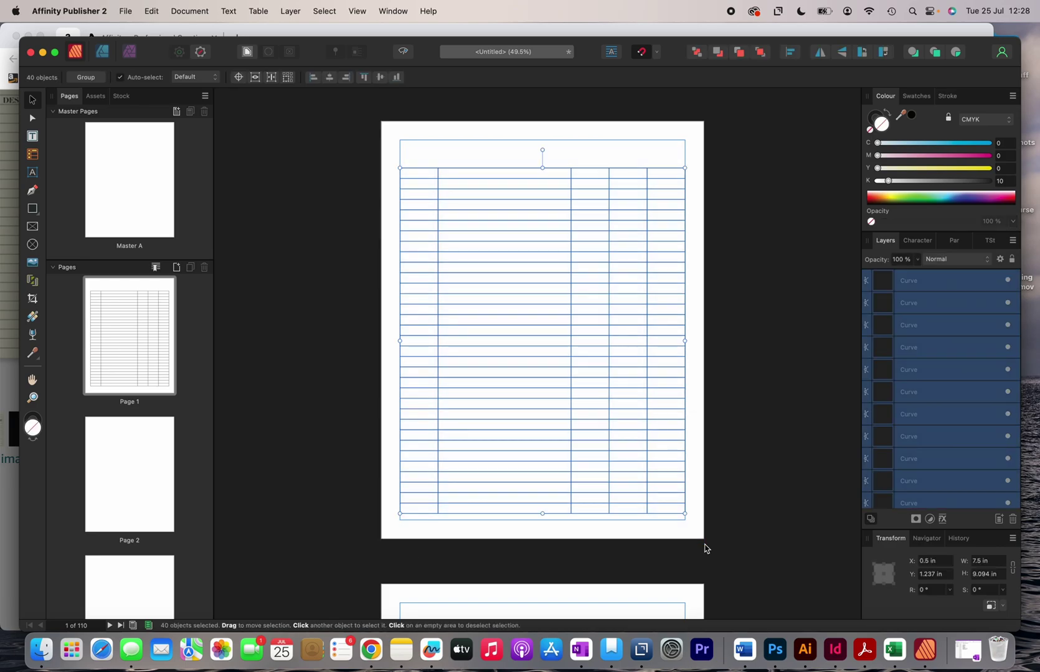
right_click(568, 296)
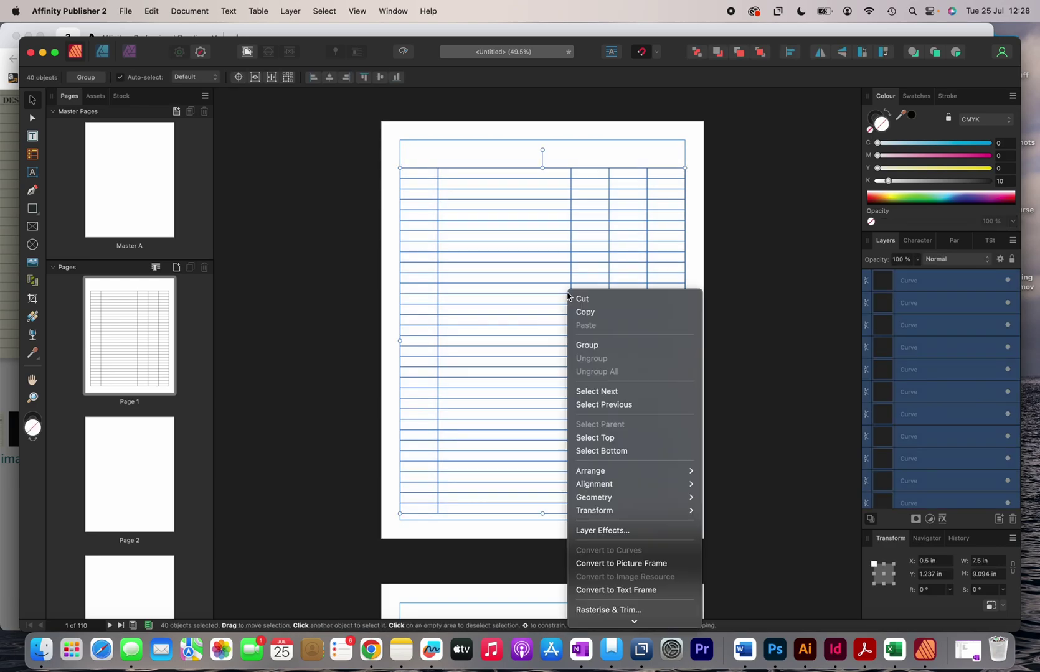
left_click(591, 344)
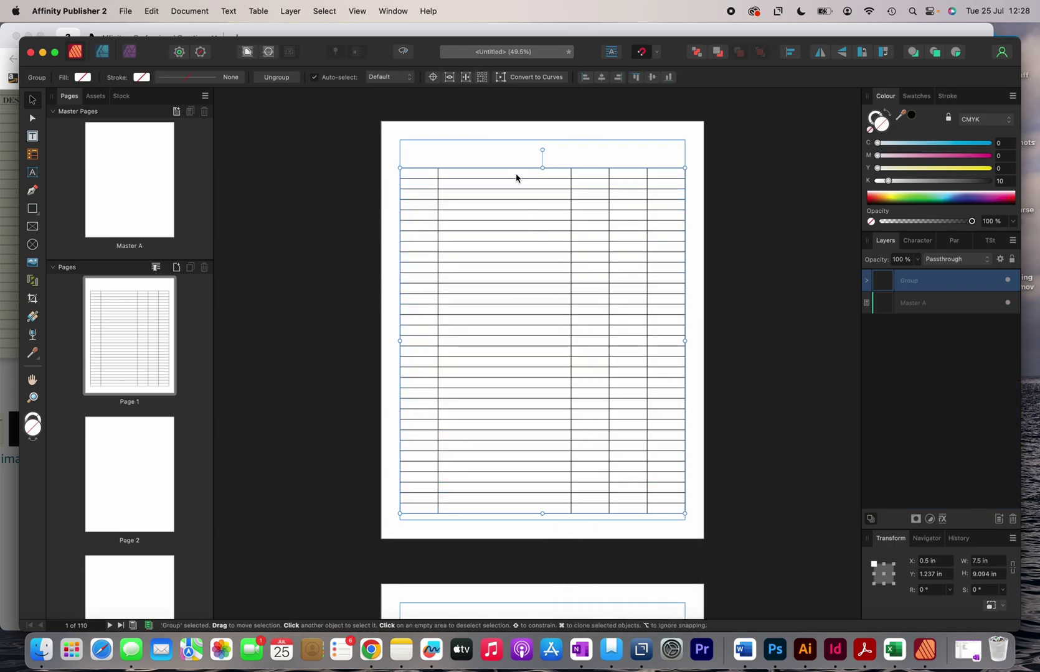
- Cut the grid group from page 1 and paste it onto the Master A page
right_click(514, 173)
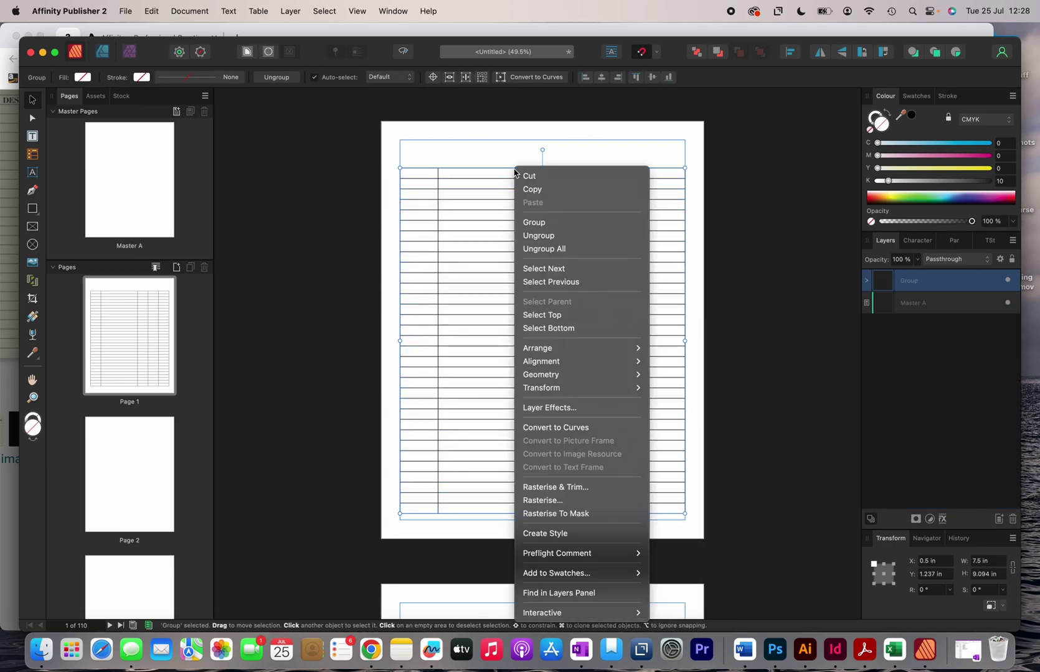
left_click(531, 176)
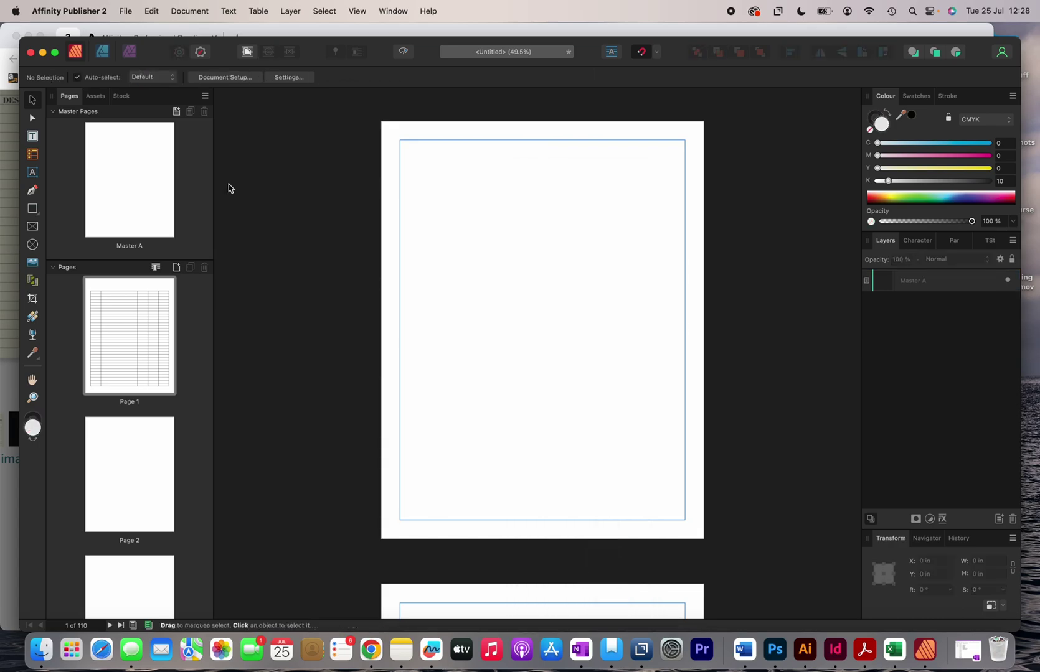
double_click(160, 198)
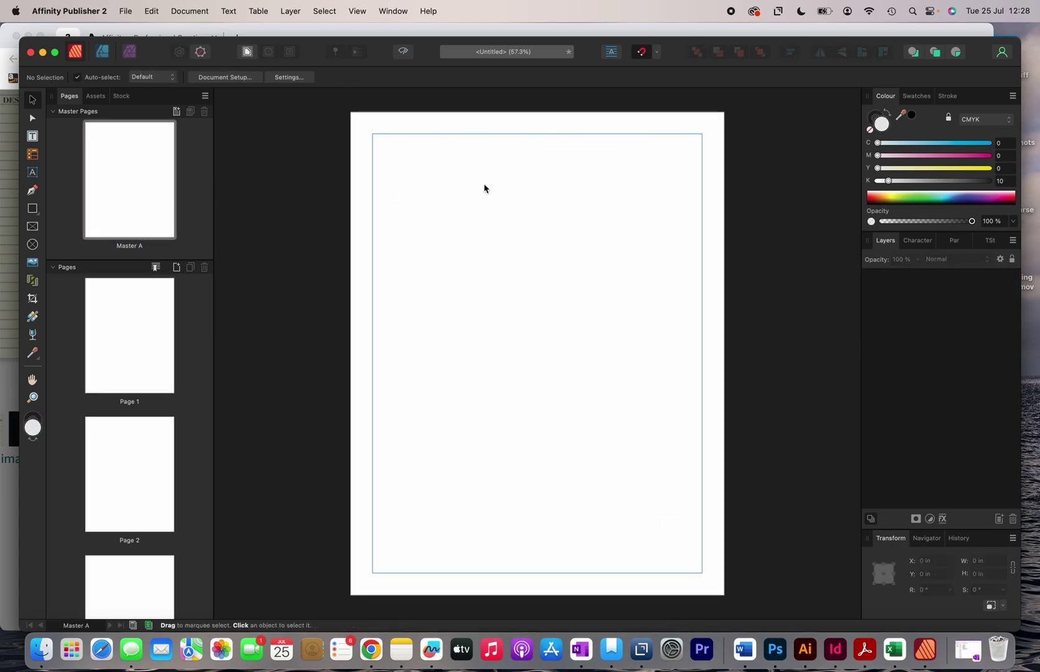
right_click(460, 184)
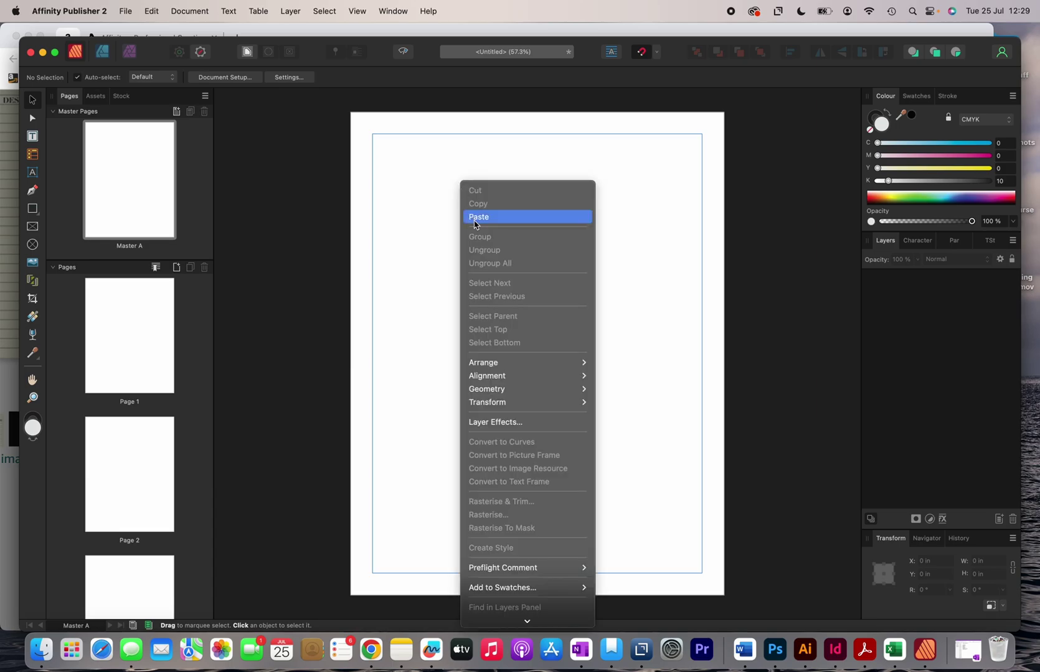
left_click(474, 218)
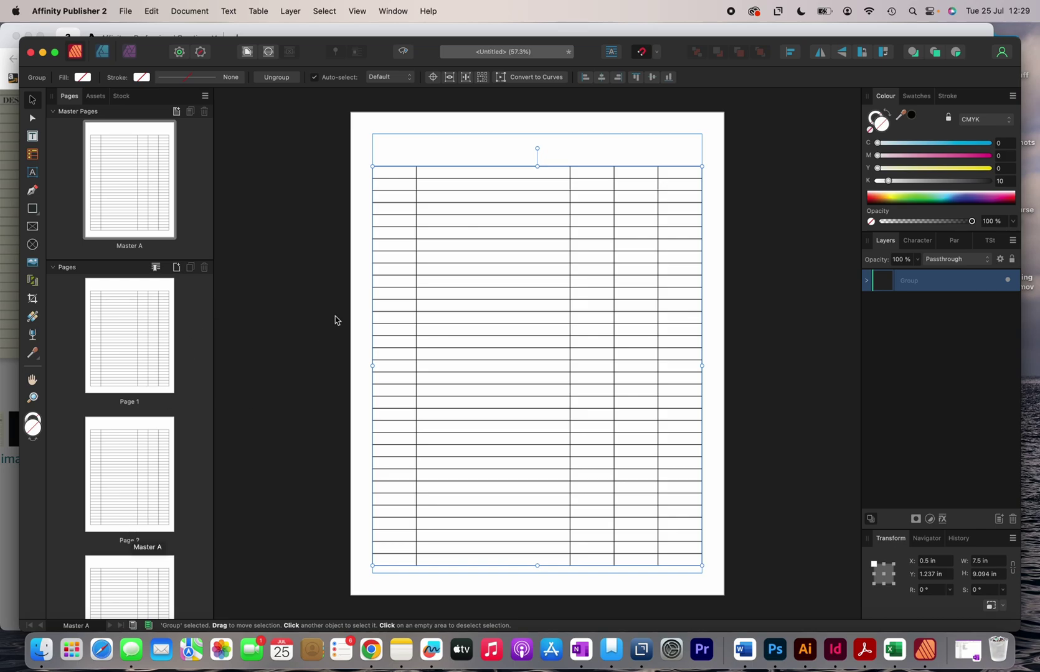
left_click(489, 156)
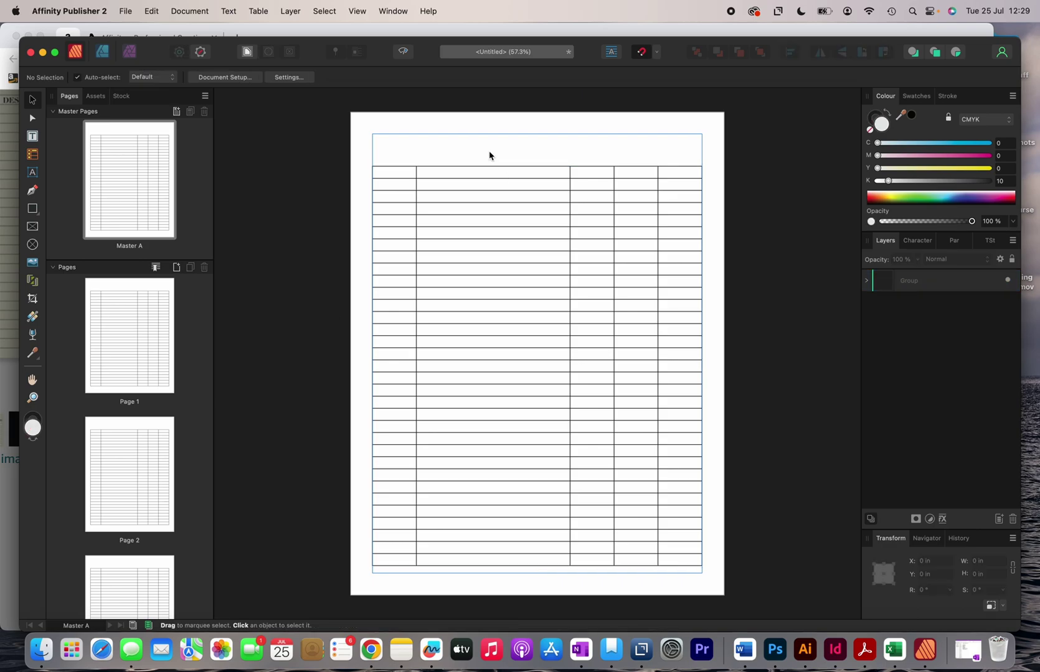
- Add a 1 × 0.276 in text frame filling the first header cell on Master A and enter "Date"
scroll(489, 156, "up", 3)
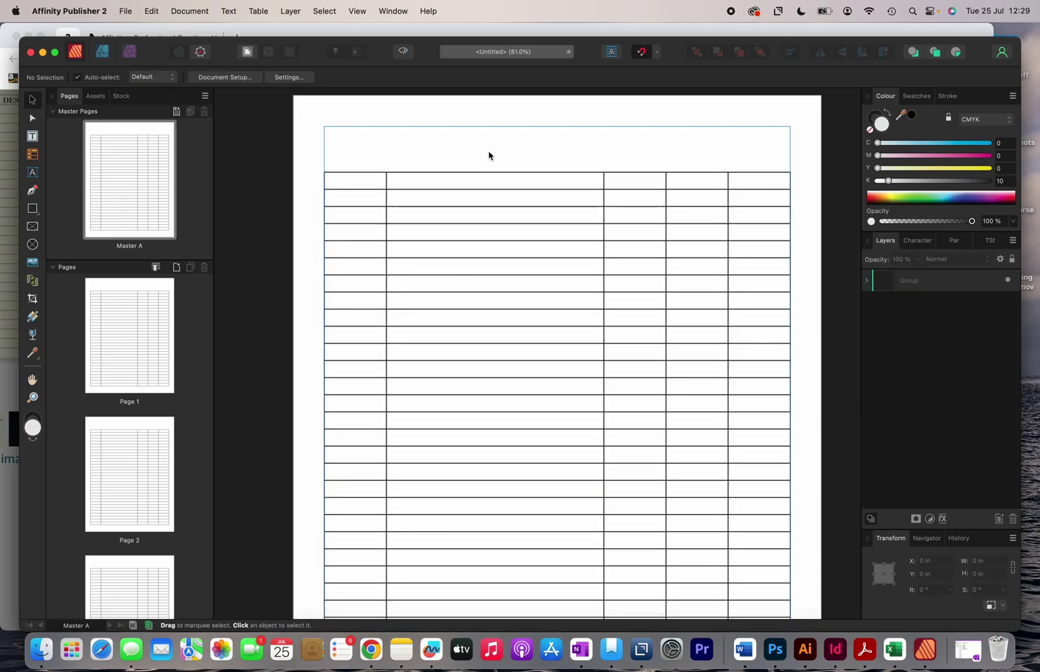
left_click(35, 139)
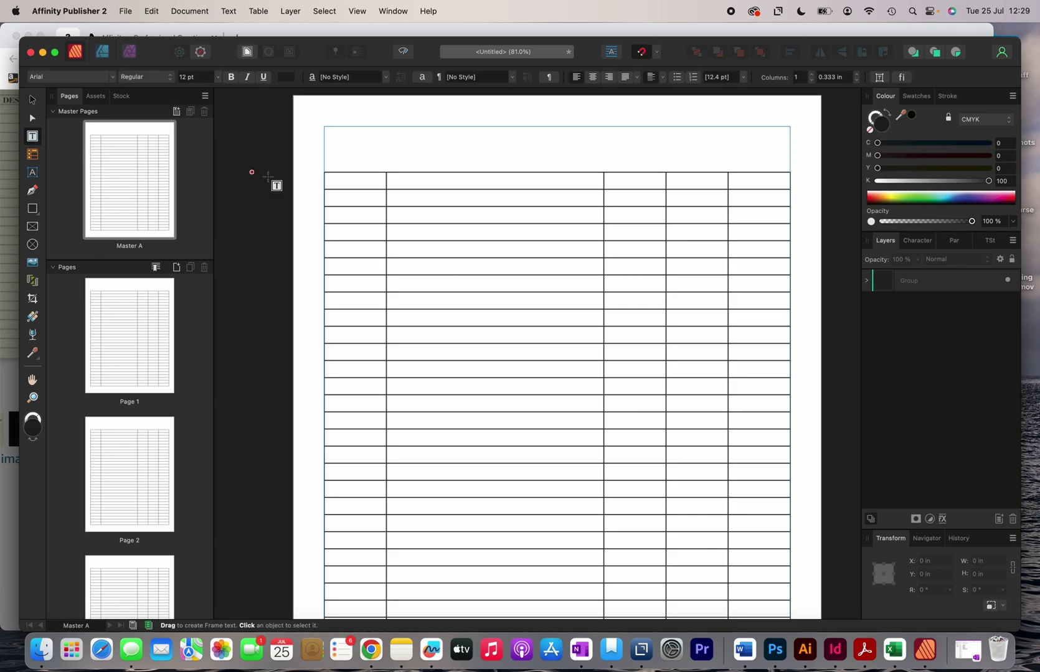
scroll(365, 185, "up", 5)
scroll(299, 179, "up", 3)
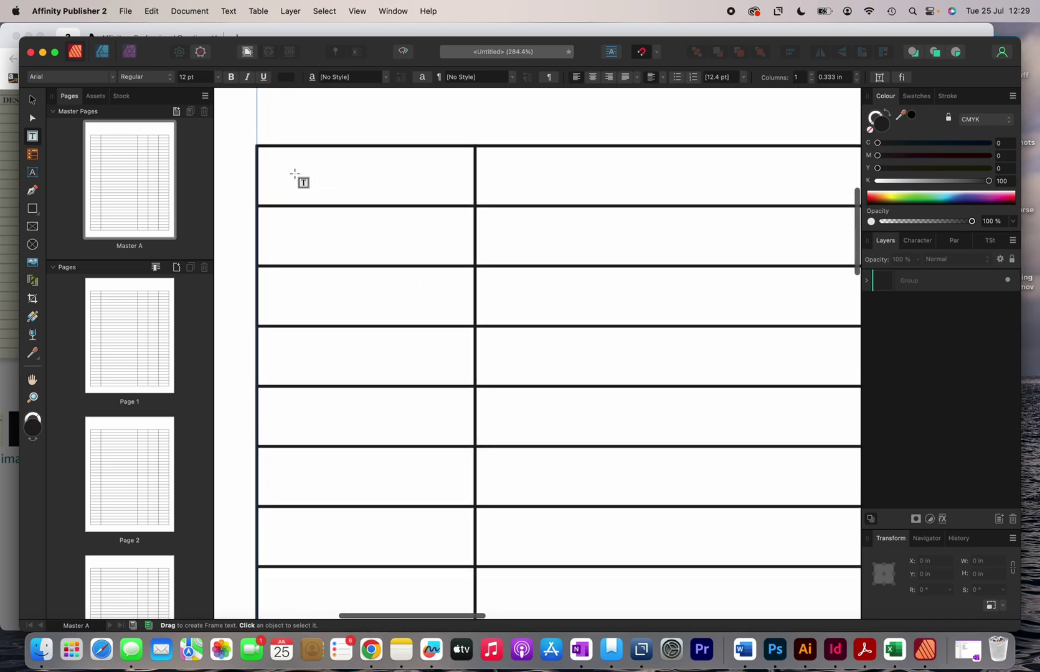
left_click_drag(257, 146, 472, 205)
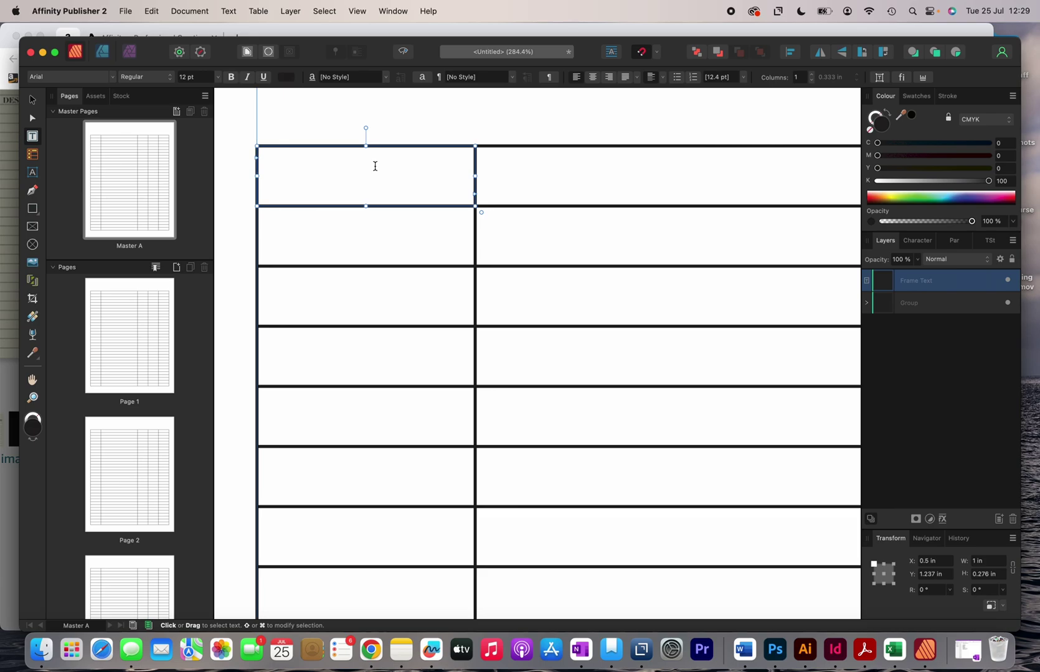
type("Date")
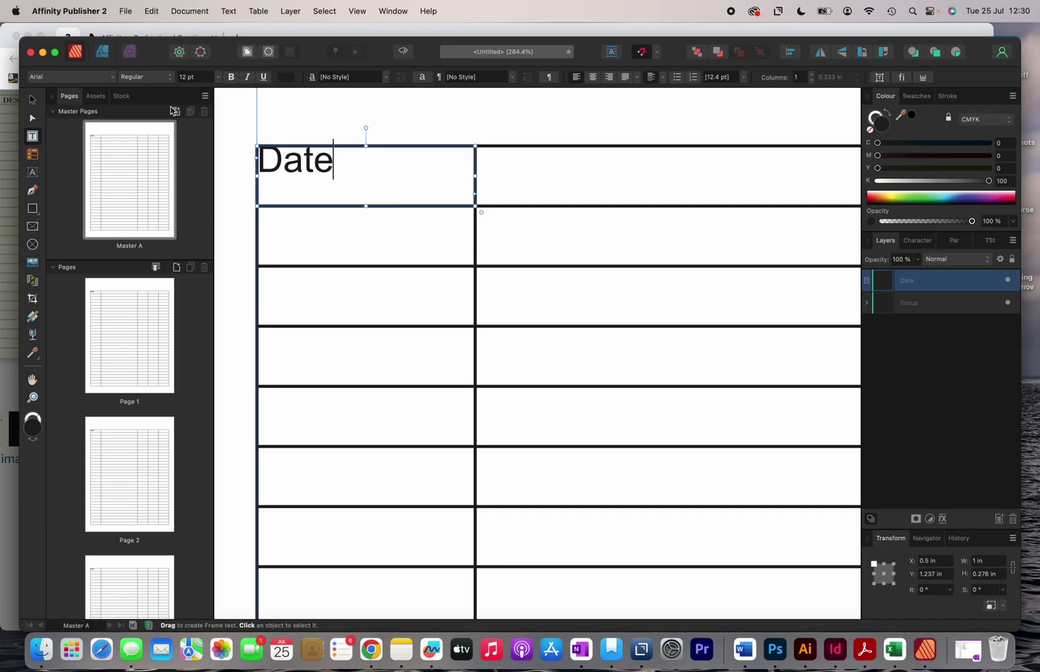
- Set the "Date" heading text to Bold in Arial
left_click(114, 77)
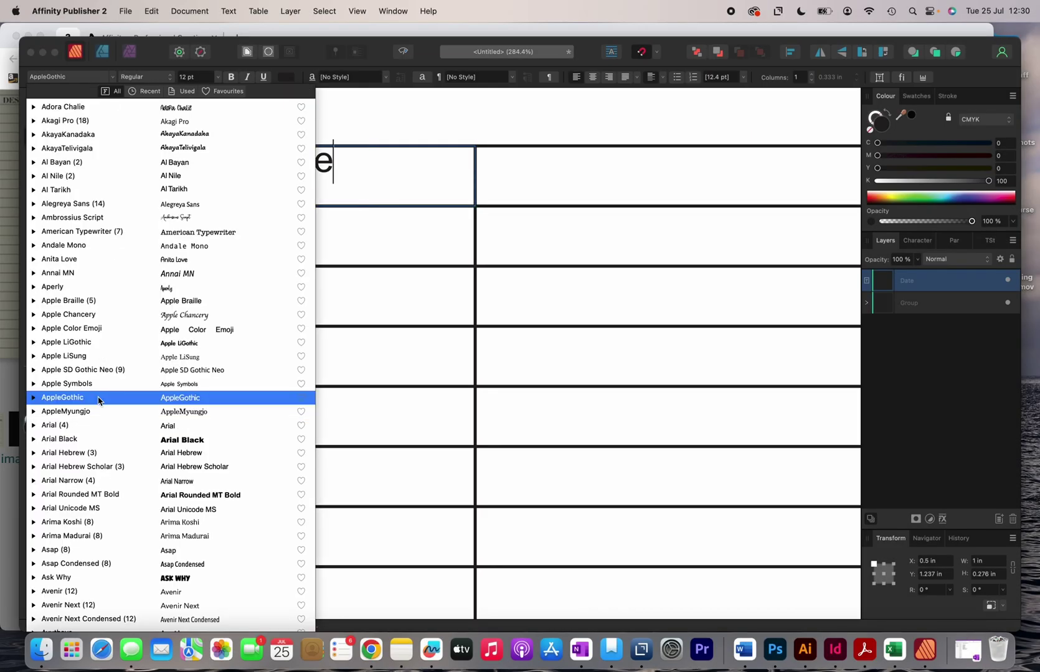
left_click(333, 167)
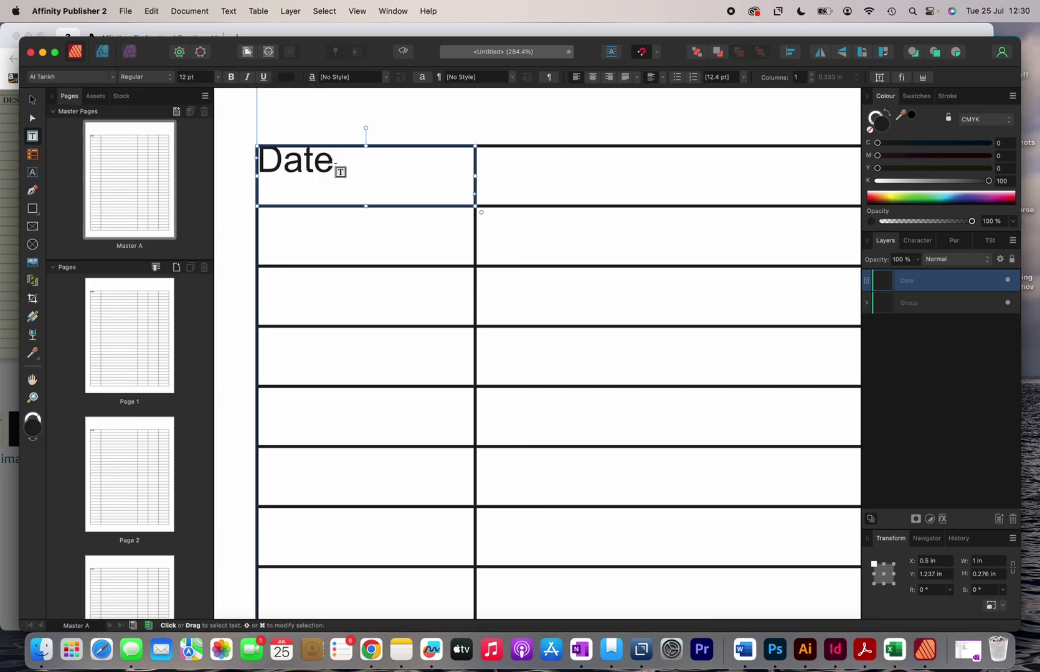
left_click_drag(336, 169, 267, 157)
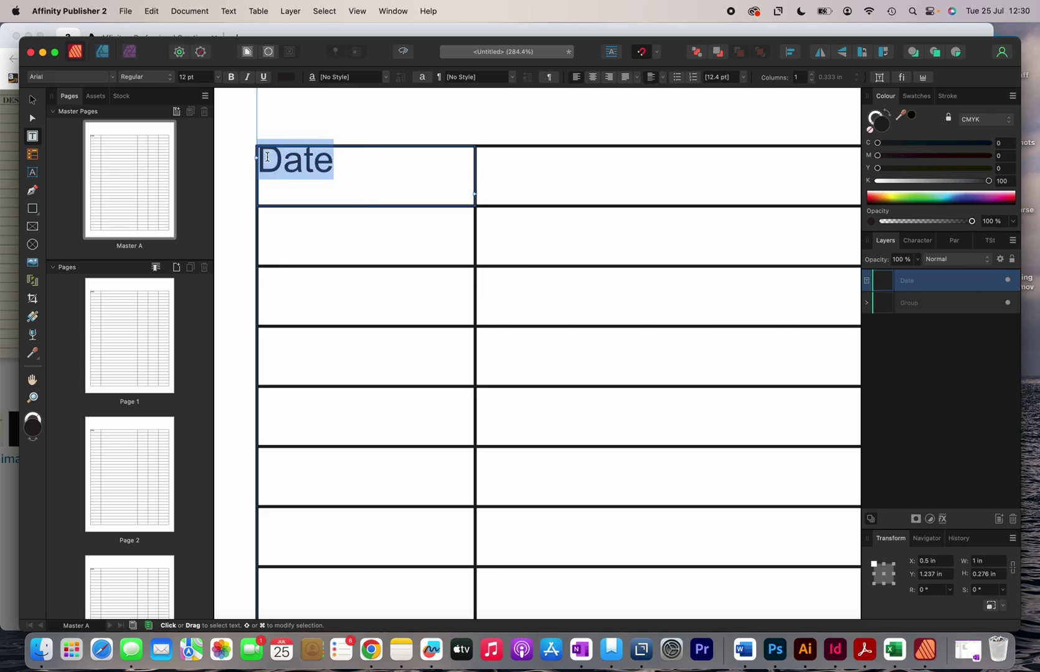
left_click(171, 77)
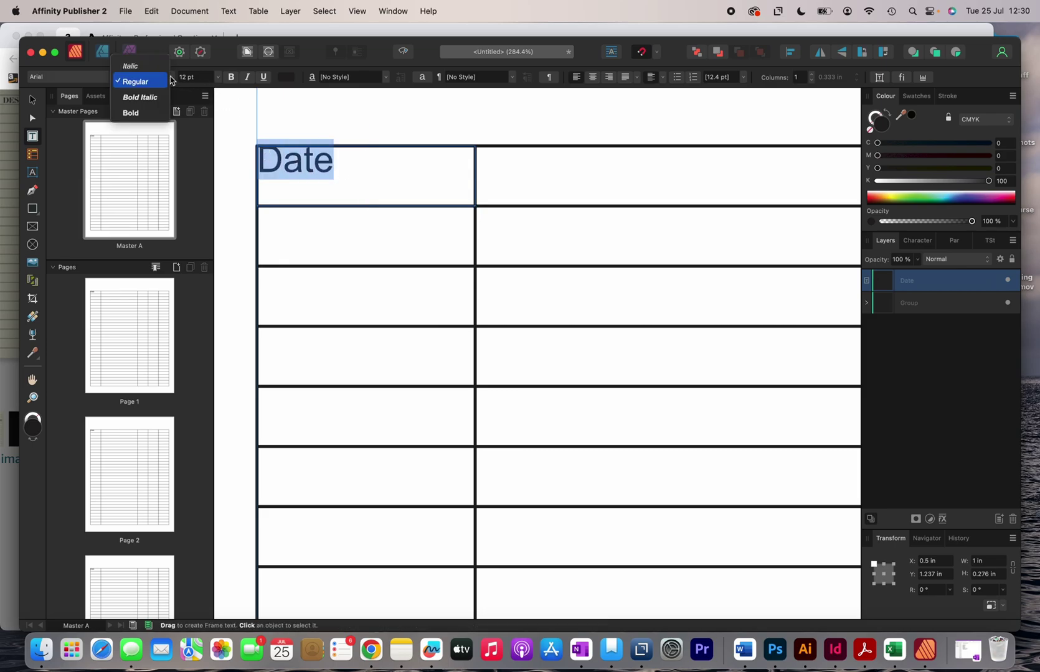
left_click(160, 112)
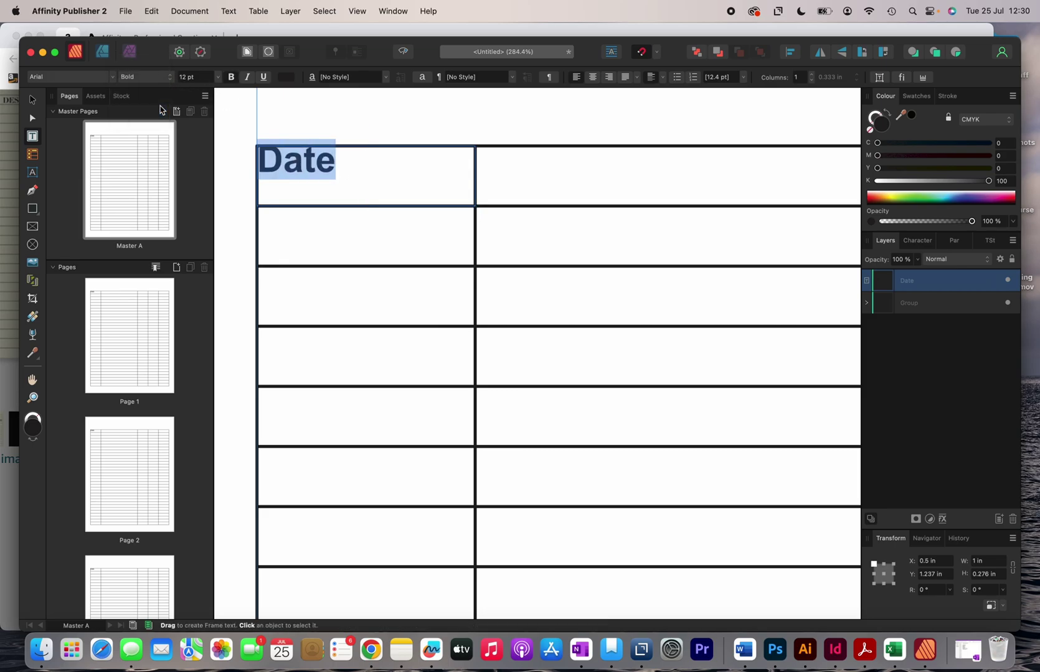
- Centre the "Date" heading horizontally and vertically within its text frame
left_click(329, 163)
left_click_drag(335, 163, 257, 163)
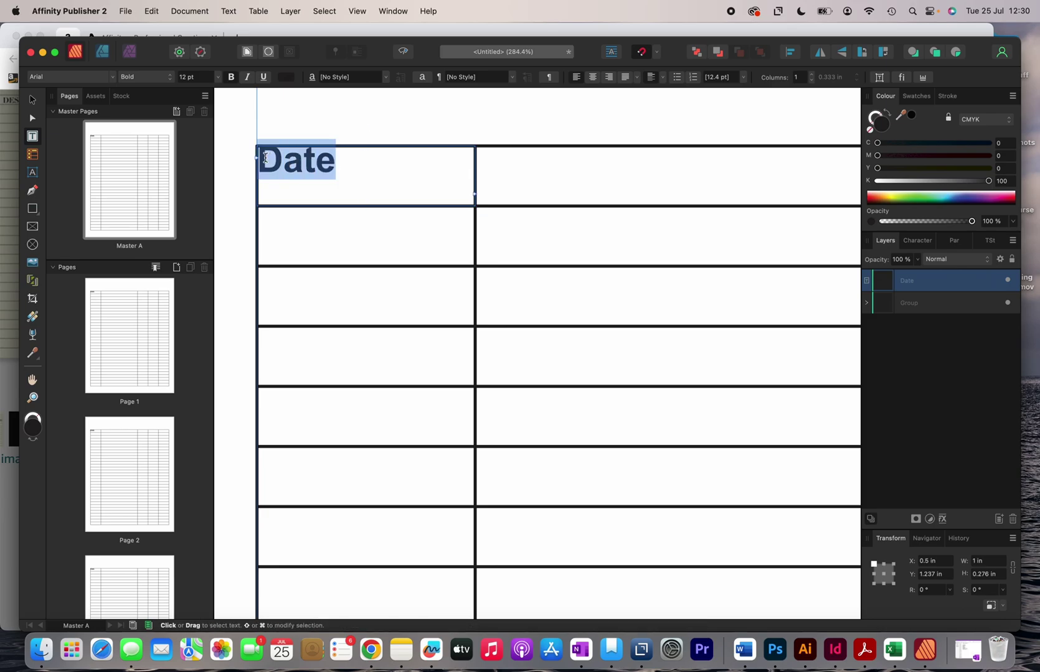
left_click(595, 80)
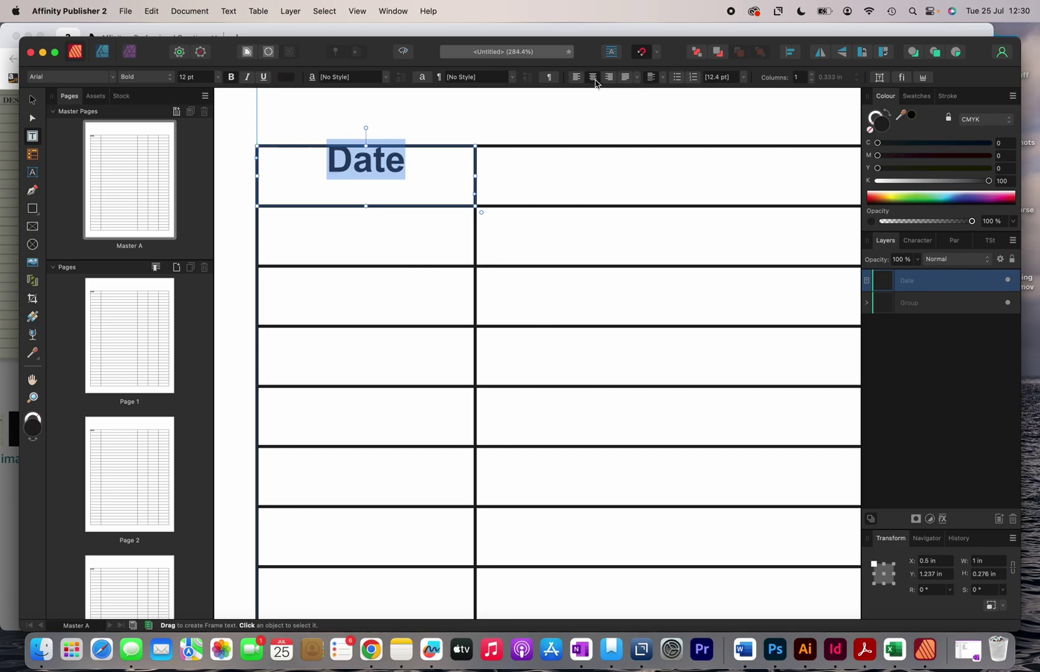
left_click(664, 80)
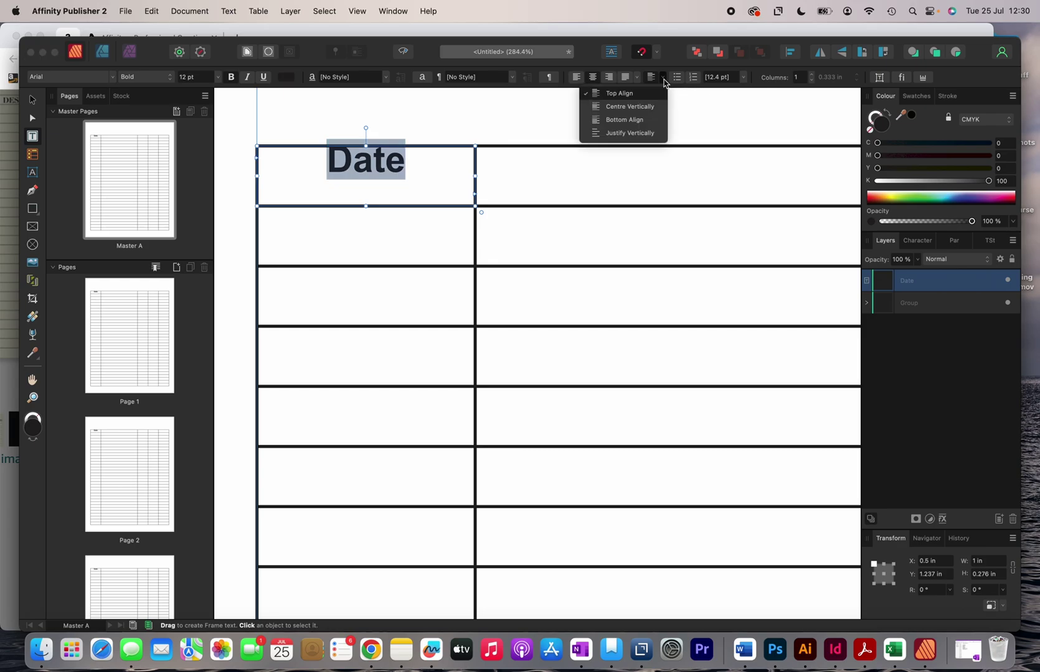
left_click(651, 110)
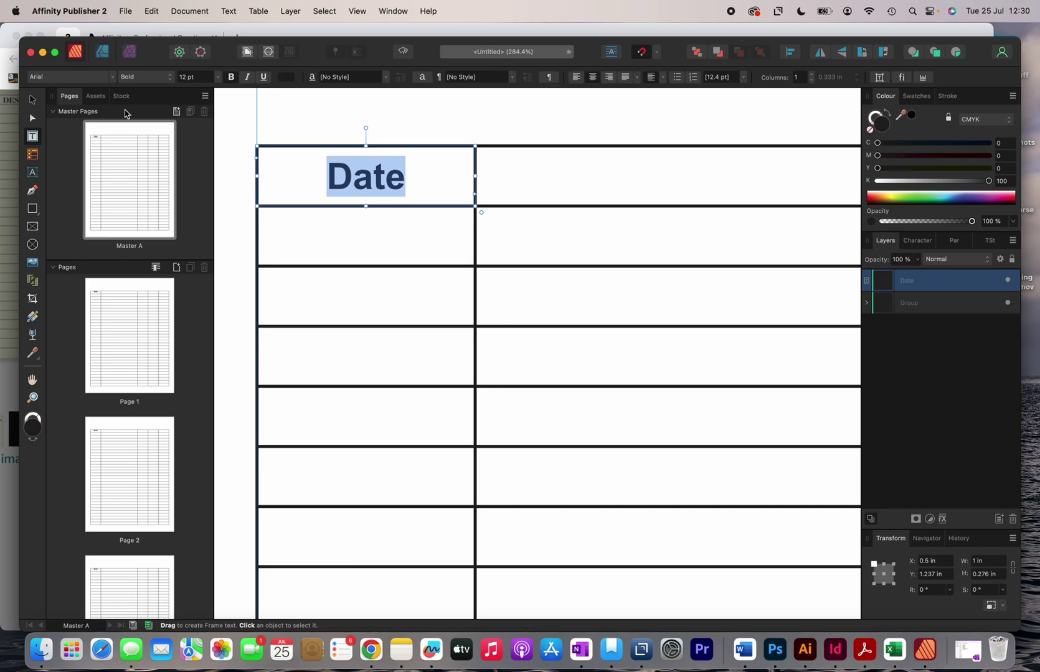
- Change the first column's heading to all capitals, "DATE"
left_click(34, 100)
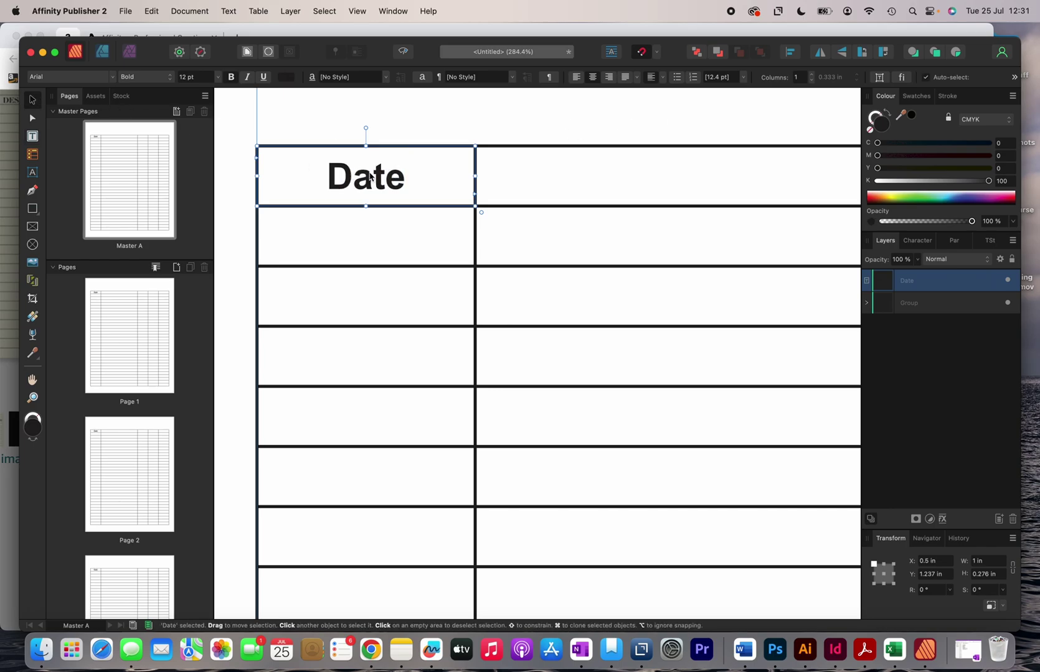
double_click(369, 175)
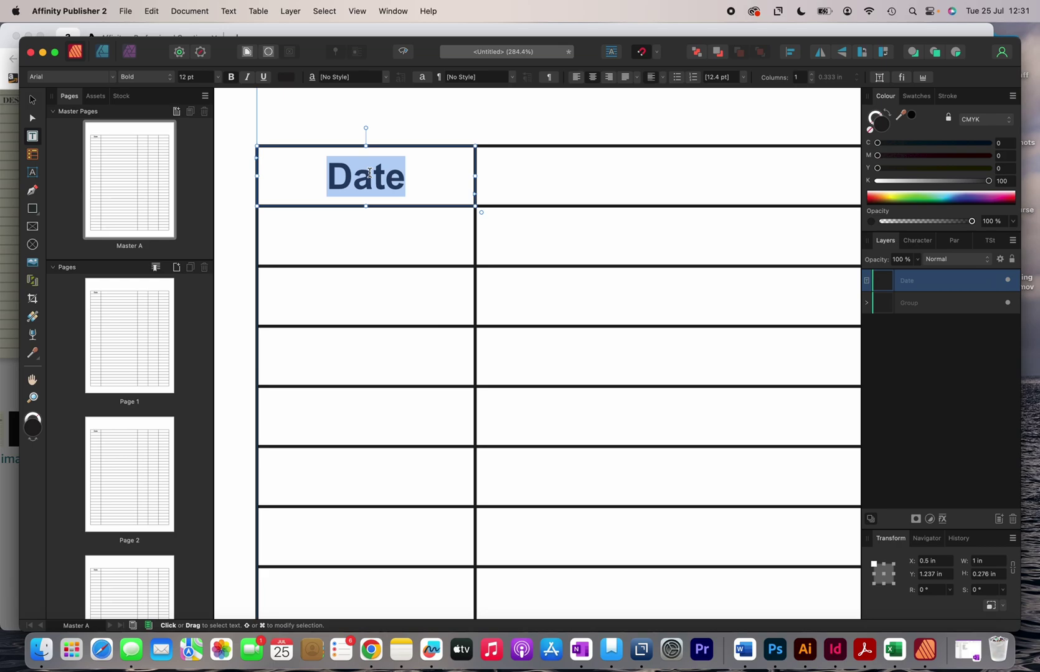
left_click(403, 177)
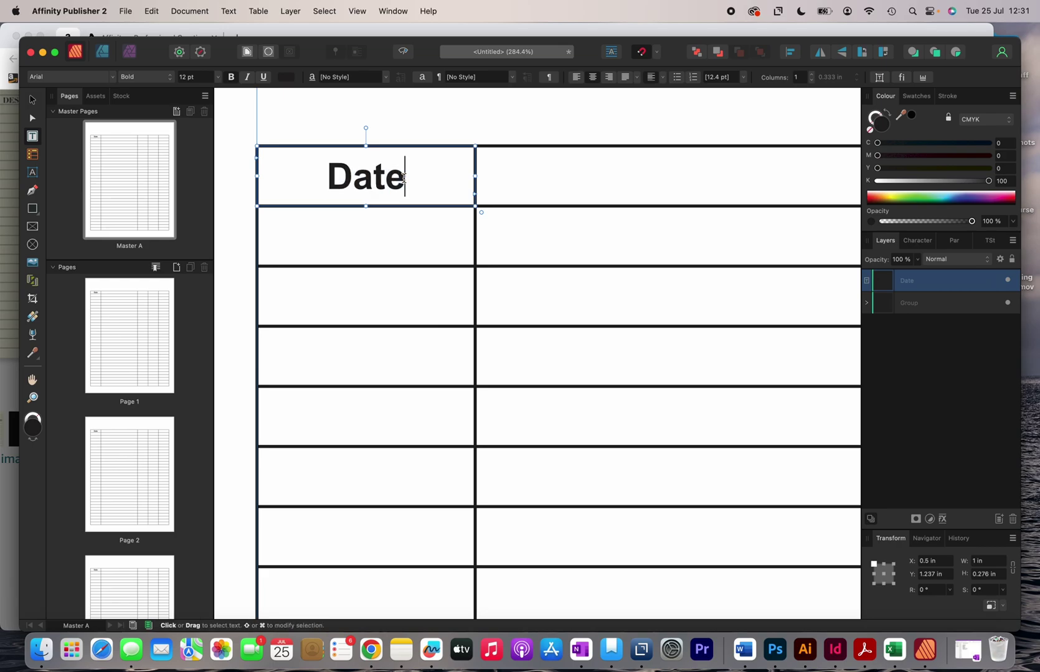
left_click_drag(405, 177, 360, 181)
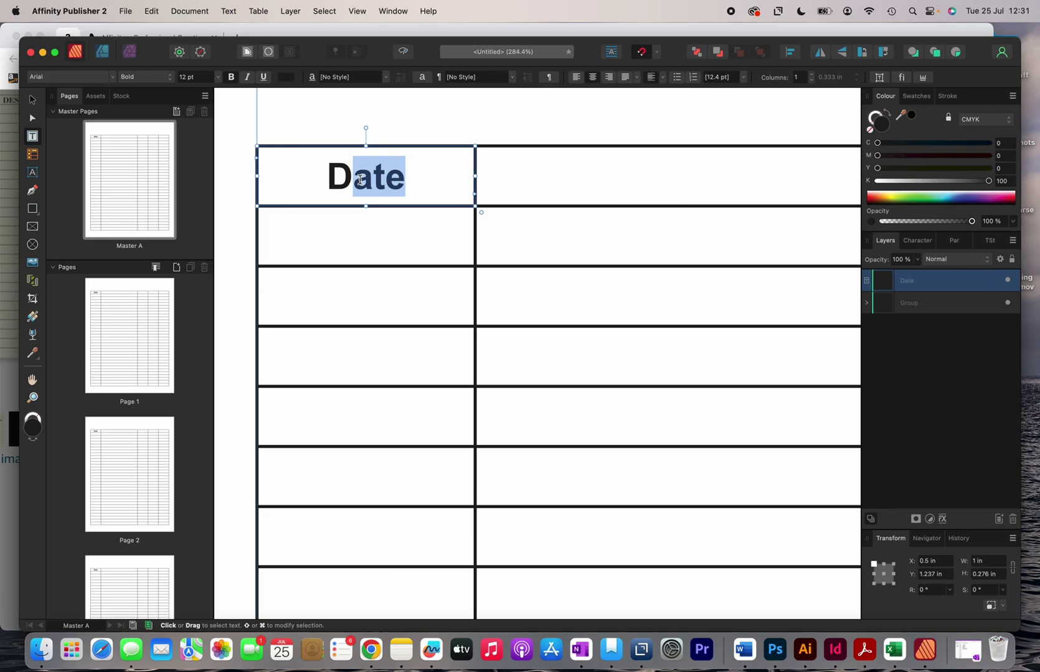
type("ATE")
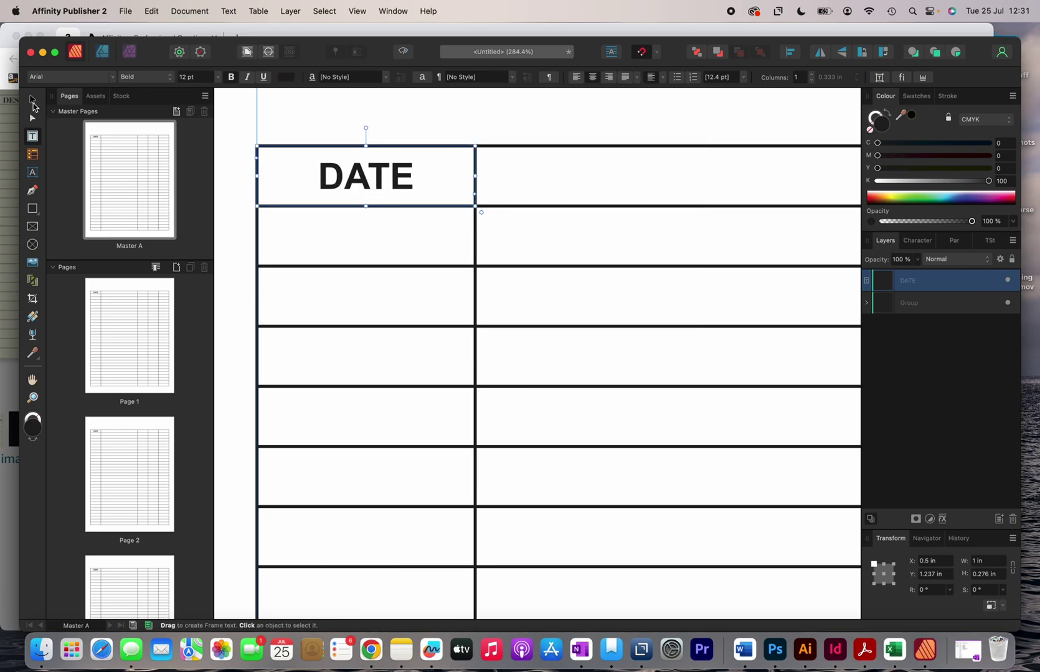
- Duplicate the "DATE" heading into the second header cell and widen the copy to 3.497 in so it fills the cell
left_click(33, 101)
left_click(422, 130)
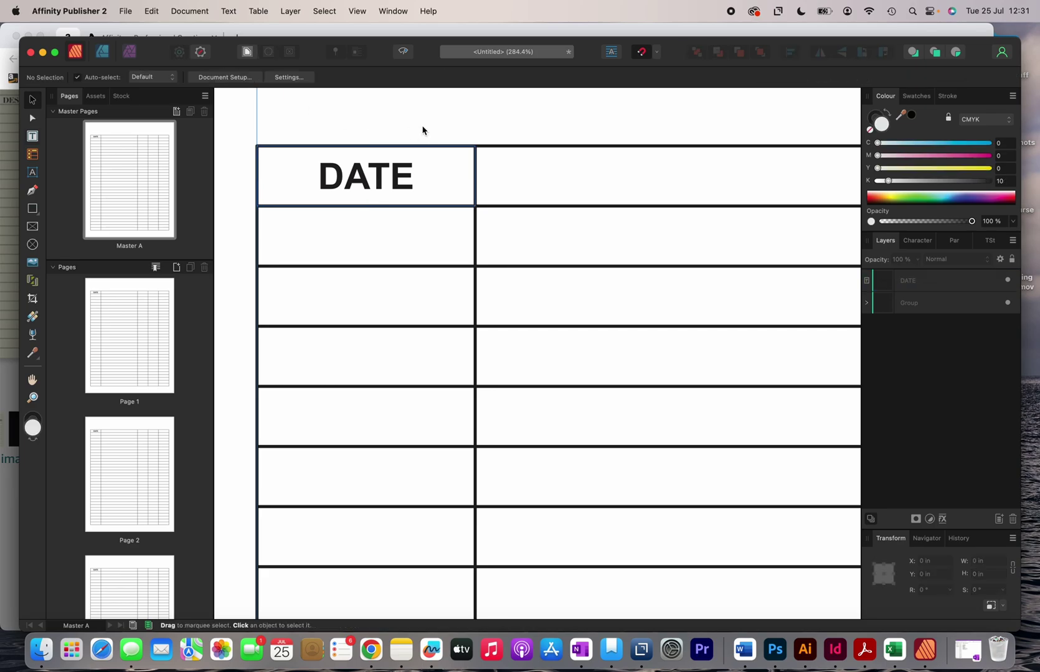
scroll(423, 130, "down", 5)
scroll(423, 131, "up", 4)
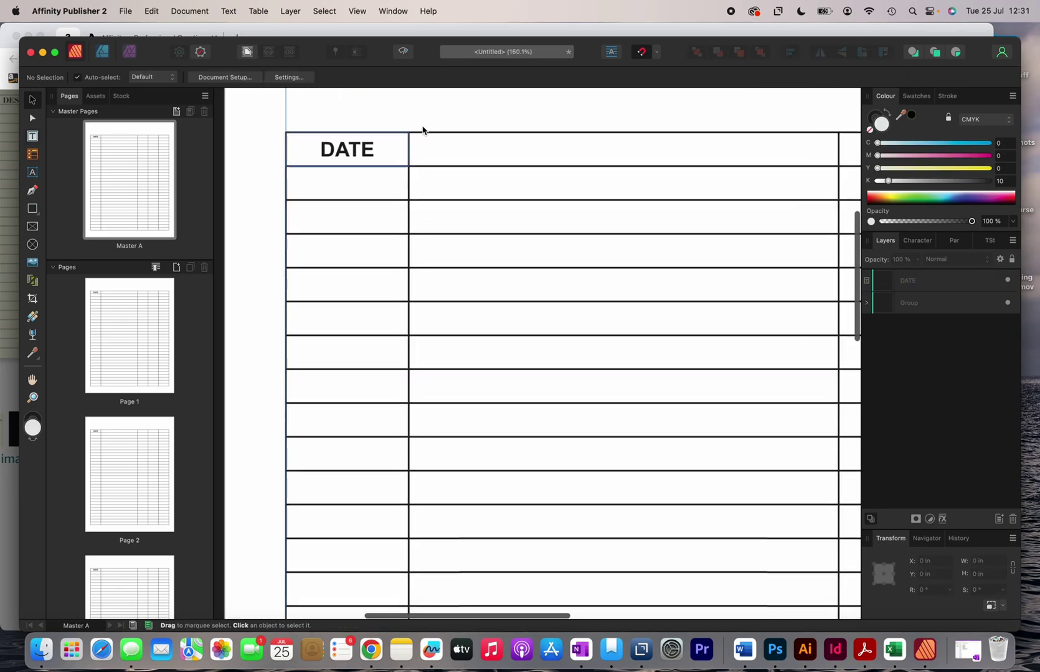
scroll(377, 150, "down", 3)
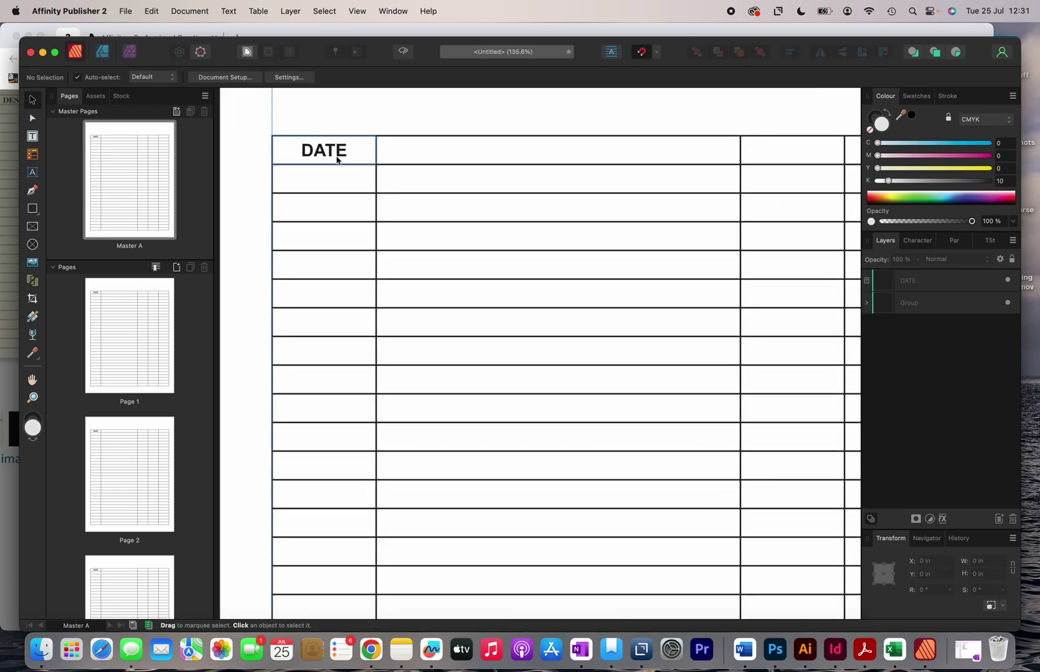
left_click(337, 155)
left_click_drag(340, 153, 446, 159)
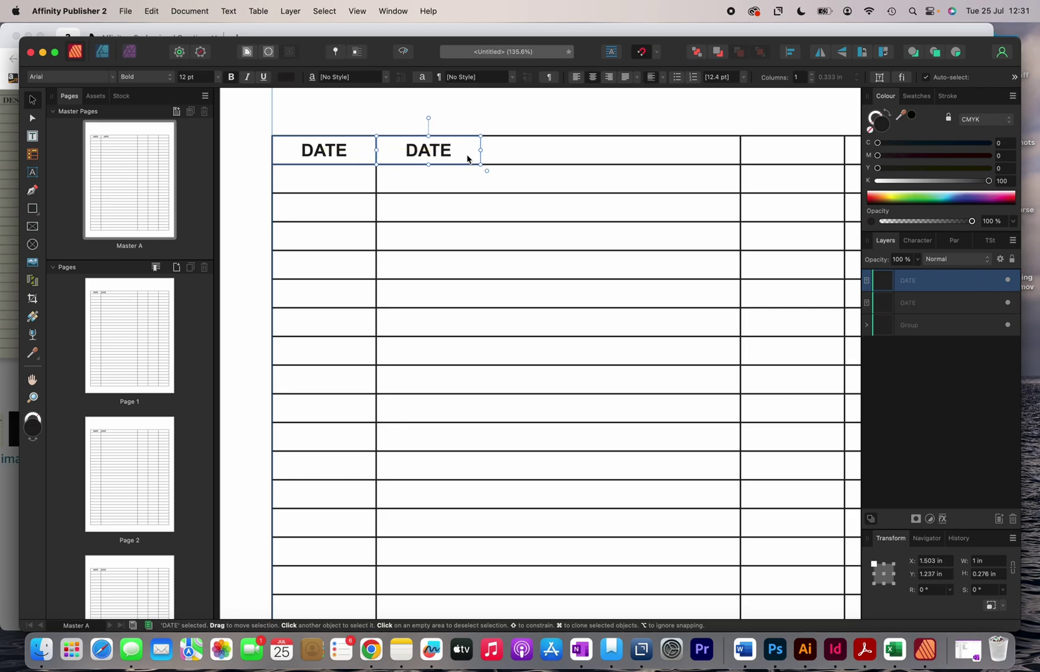
scroll(529, 157, "up", 2)
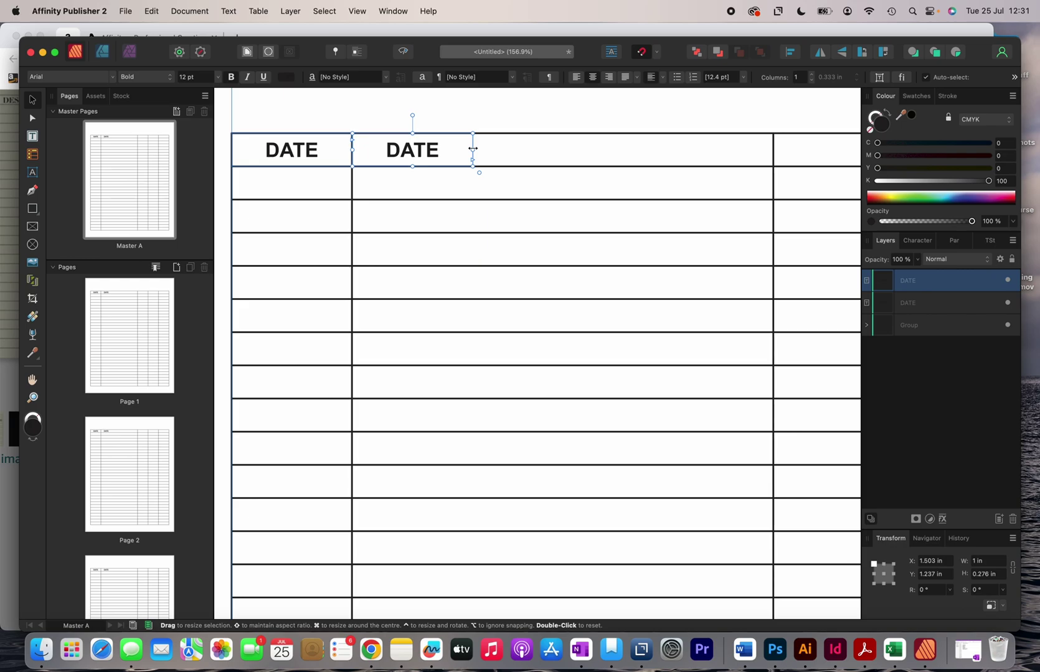
left_click_drag(475, 148, 773, 150)
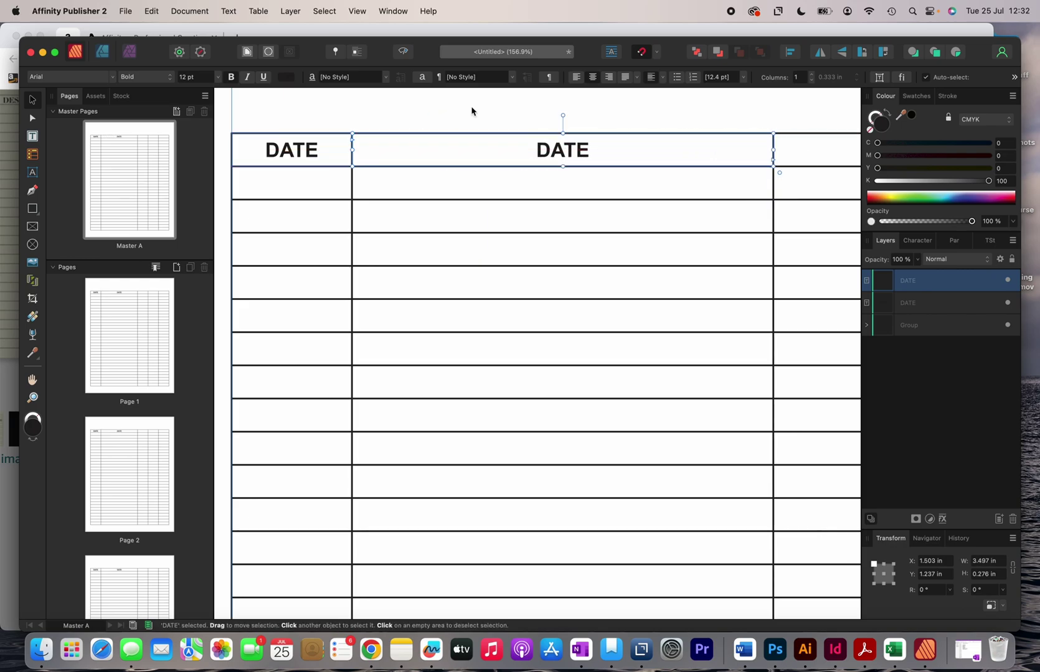
- Replace the second column's heading text with "DESCRIPTION"
double_click(567, 157)
type("DESCRIPTION")
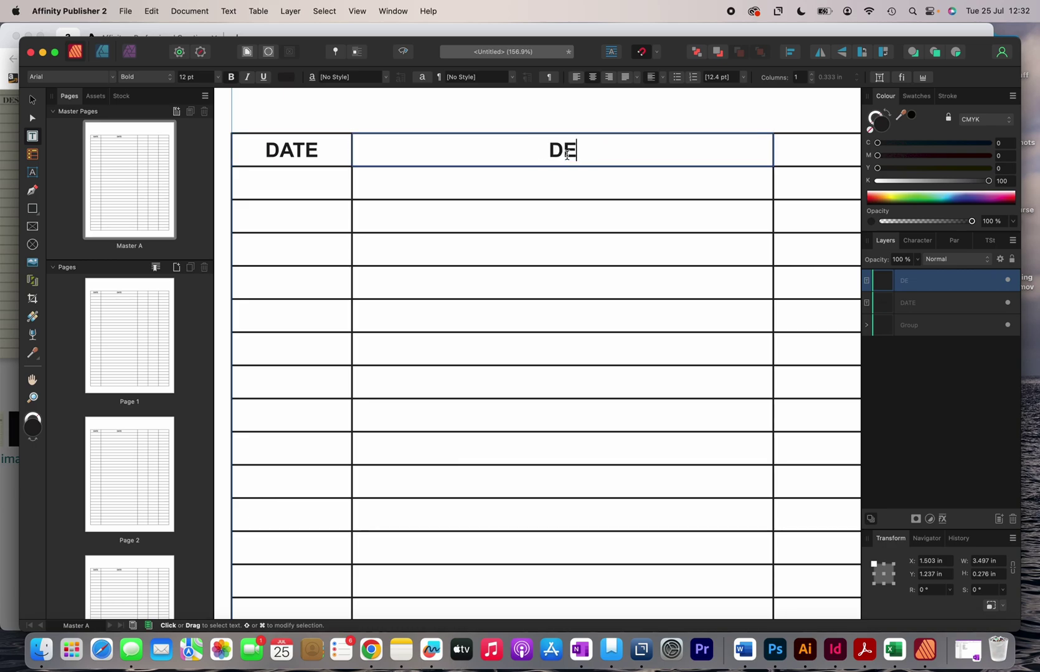
left_click(32, 100)
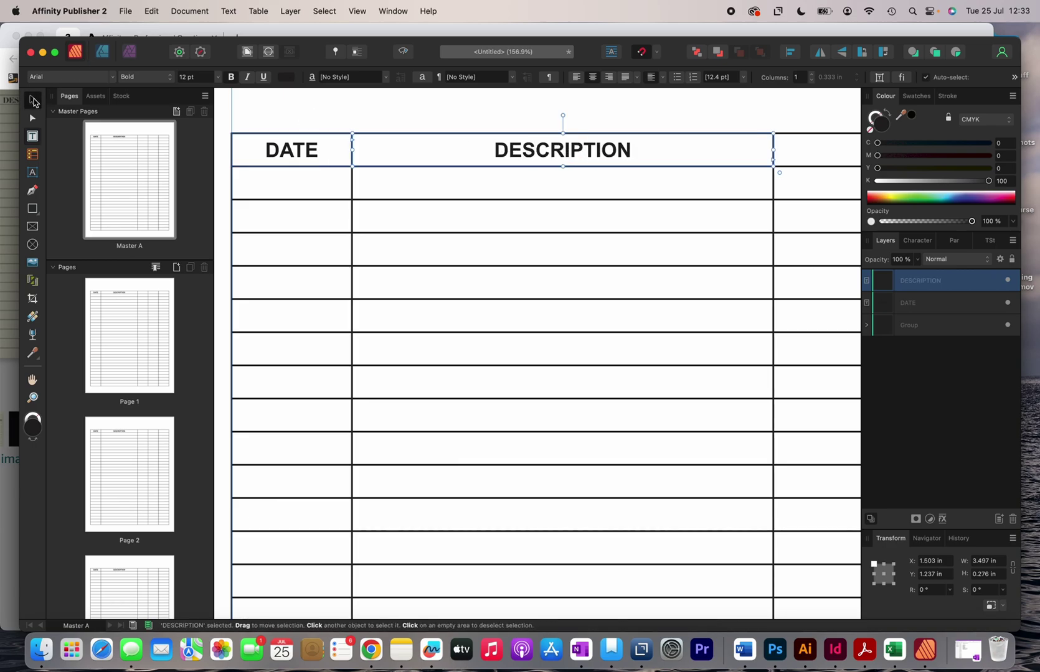
- Duplicate the "DATE" heading into the third header cell and change the copy's text to "DEBIT"
scroll(299, 156, "down", 3)
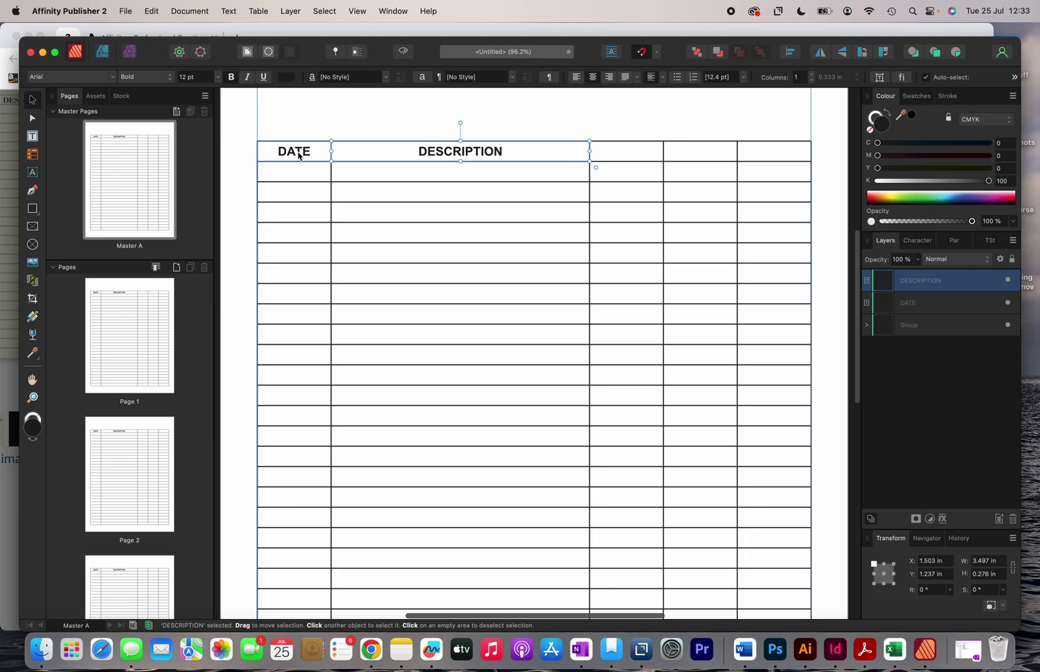
left_click_drag(299, 155, 631, 153)
scroll(631, 154, "up", 4)
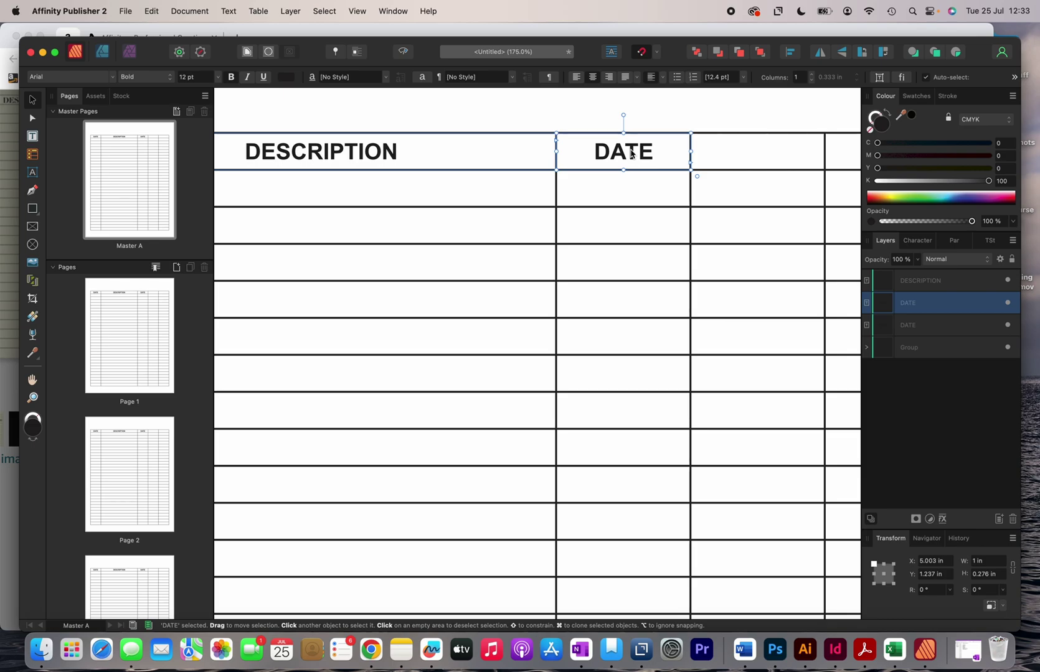
double_click(631, 153)
type("DEBIT")
left_click(34, 99)
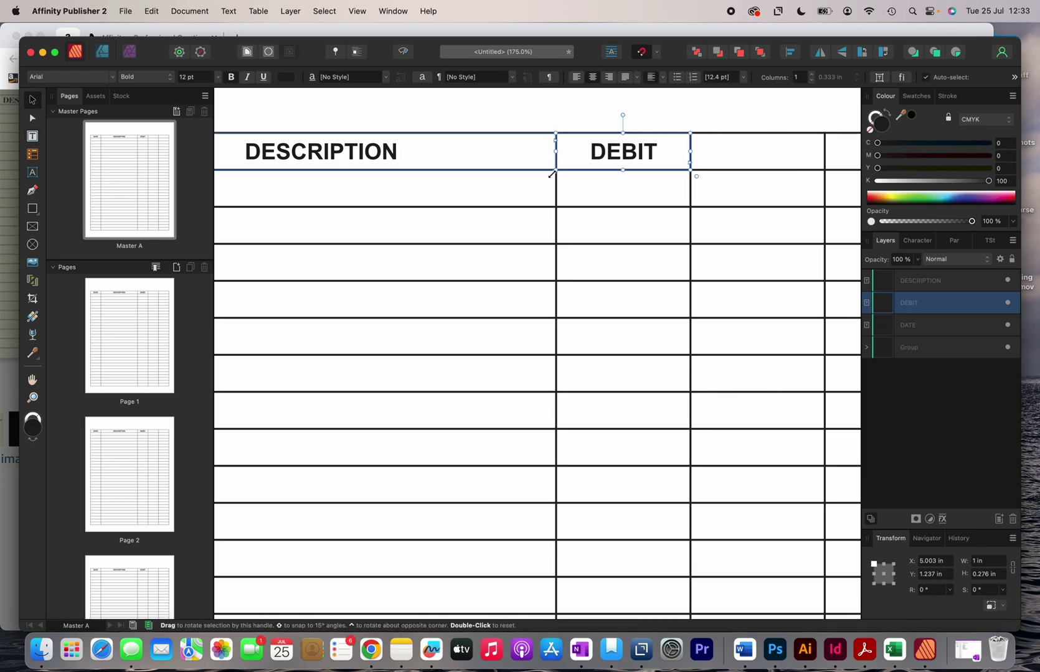
- Duplicate the "DEBIT" heading into the fourth header cell and change the copy's text to "CREDIT"
scroll(552, 175, "right", 4)
scroll(553, 175, "up", 1)
left_click_drag(535, 182, 665, 183)
double_click(665, 183)
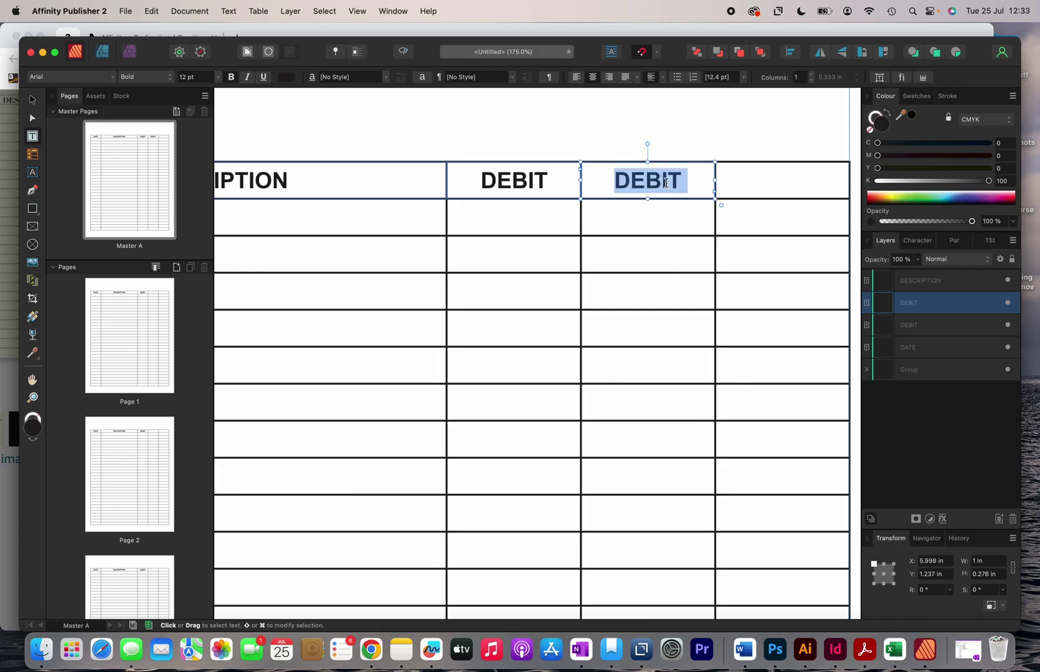
type("CR")
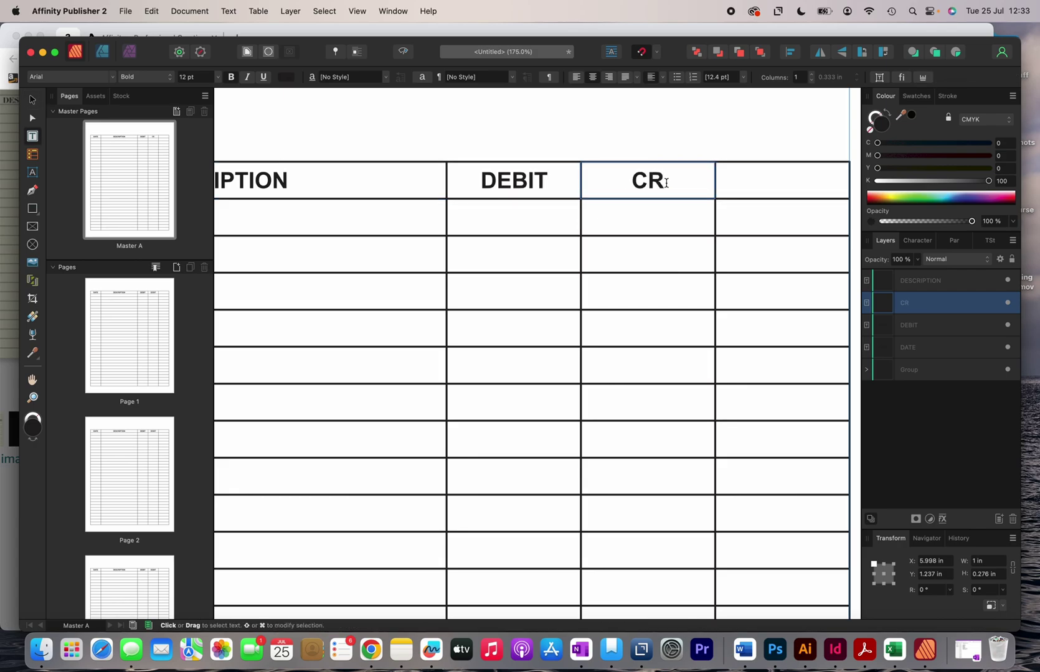
type("EDIT")
key("Escape")
scroll(239, 109, "right", 2)
left_click(33, 100)
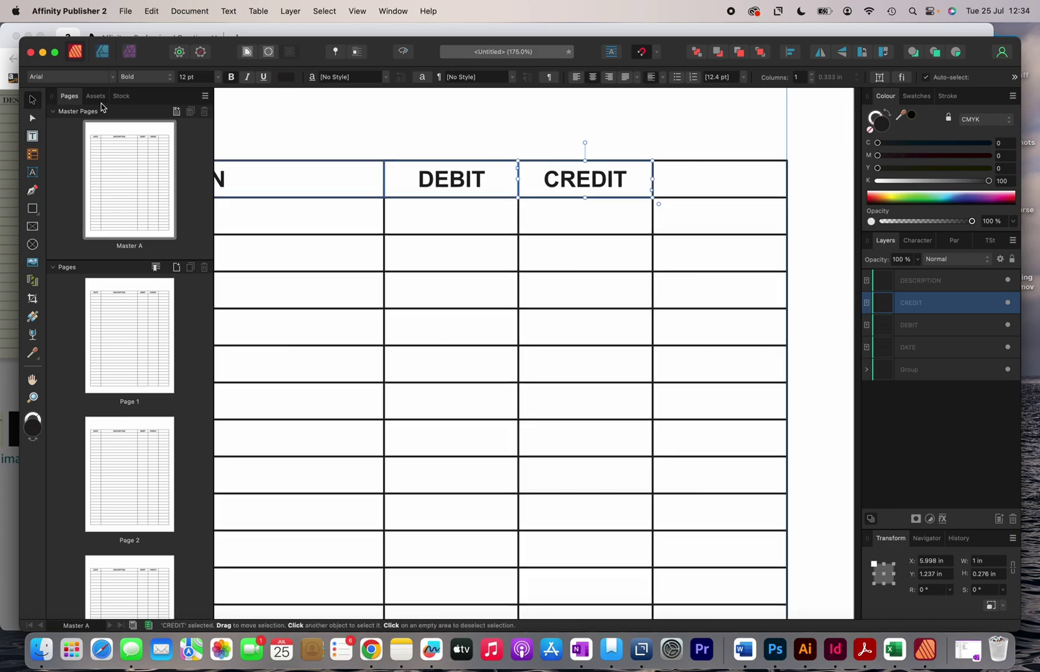
- Duplicate the "CREDIT" heading into the last header cell and change the copy's text to "AMOUNT"
left_click_drag(592, 179, 743, 188)
double_click(743, 188)
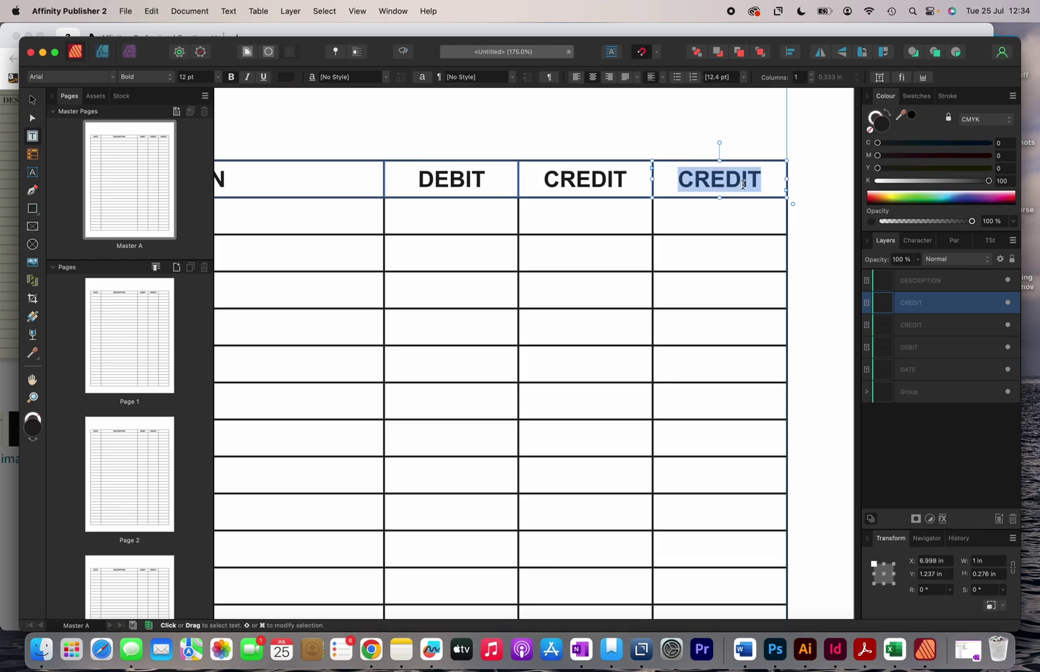
type("AMOUNT")
key("Escape")
left_click(363, 138)
- Draw a light grey rectangle about 7.85 × 0.276 in over the header row, extending past the grid's right edge
scroll(364, 138, "down", 2)
scroll(364, 139, "down", 4)
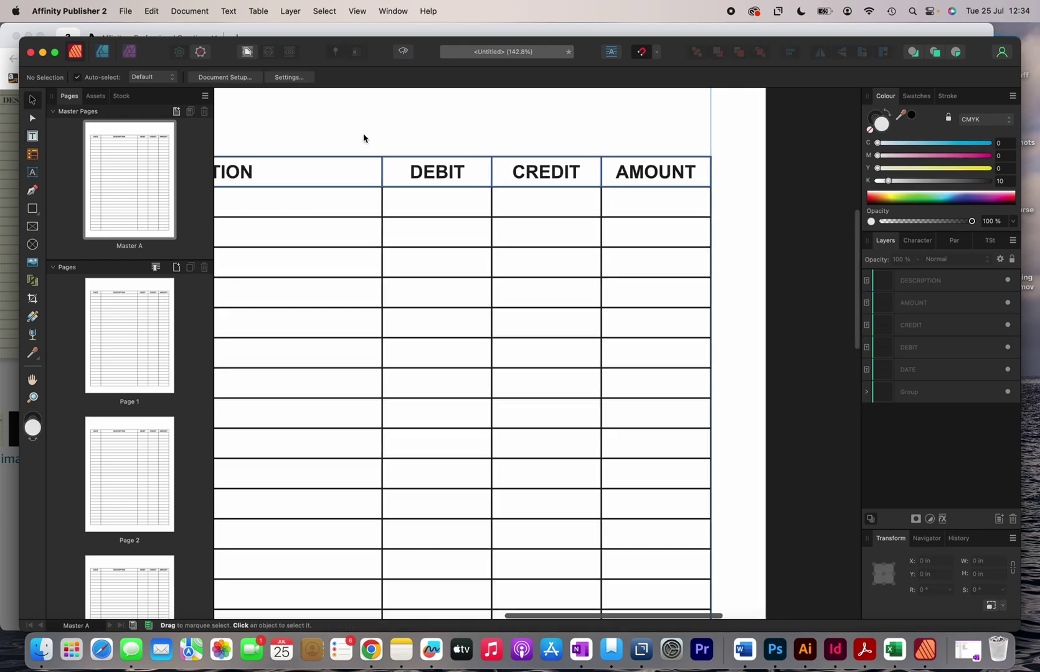
scroll(364, 139, "up", 2)
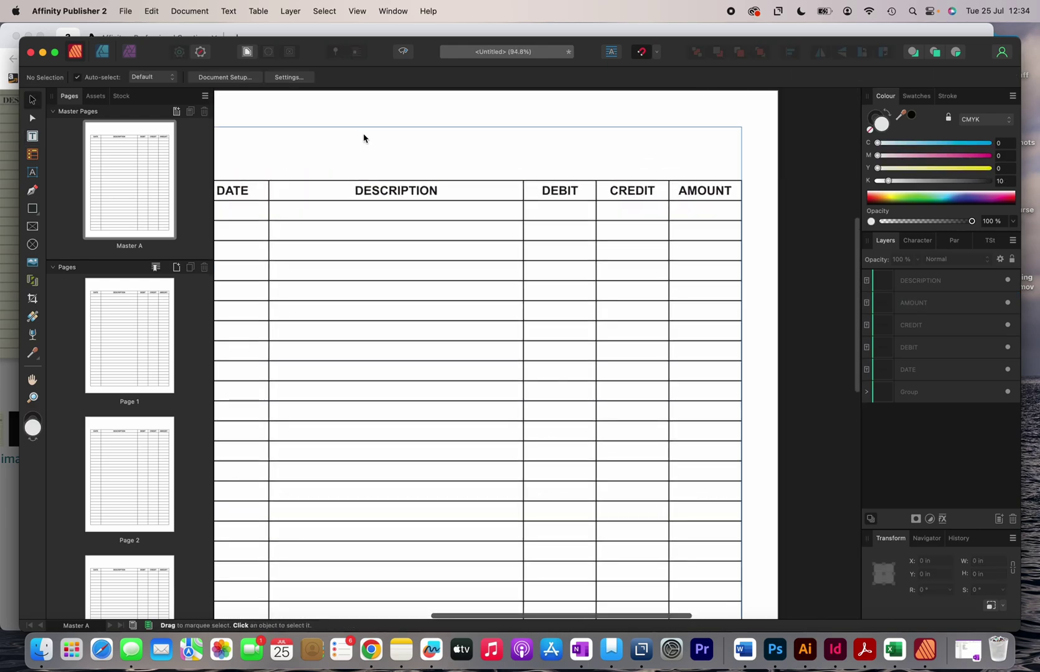
scroll(251, 143, "left", 2)
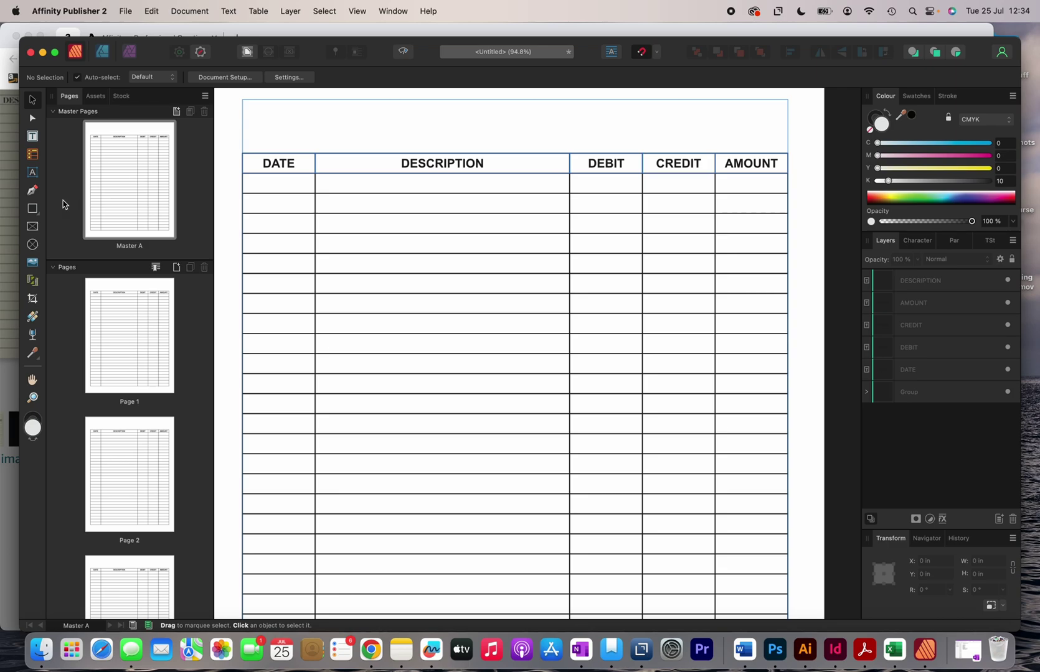
left_click(32, 208)
scroll(249, 152, "up", 1)
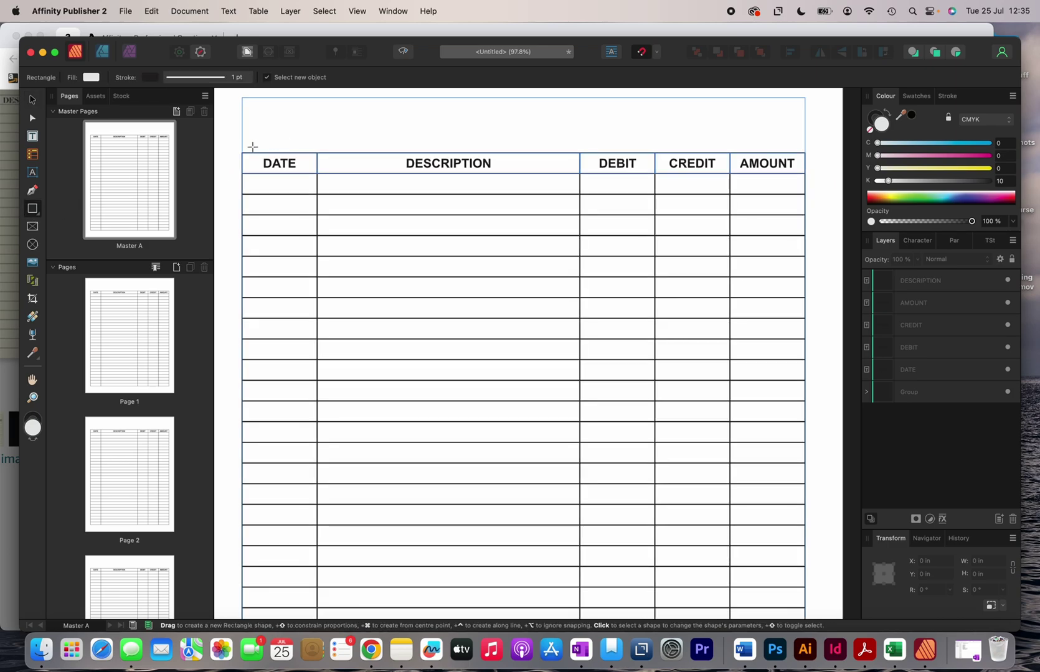
left_click_drag(241, 153, 831, 171)
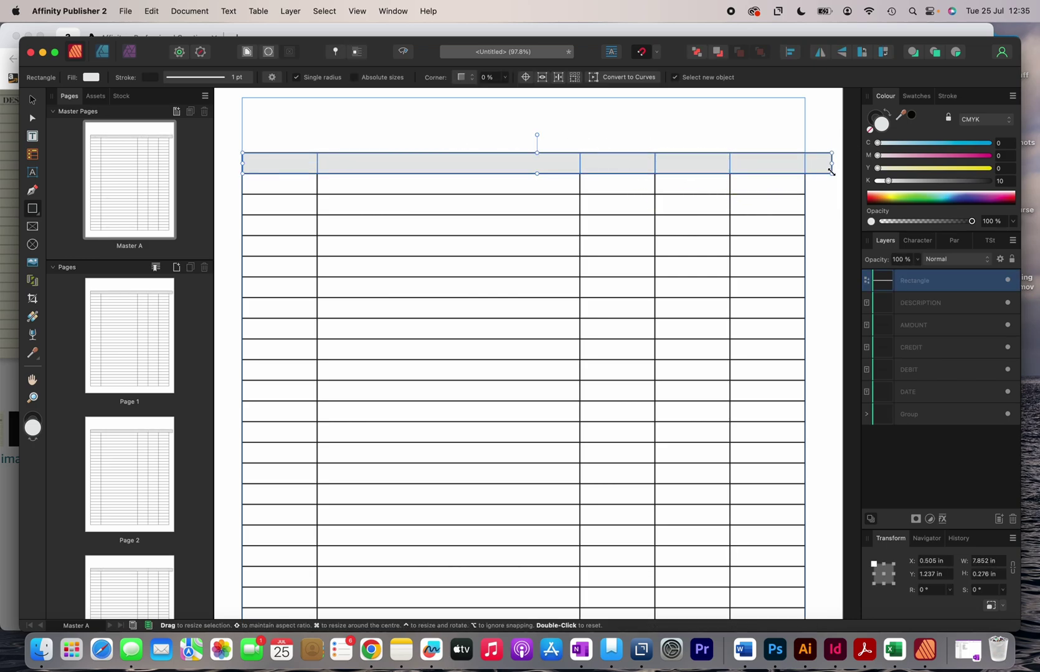
- Remove the stroke from the header row's grey rectangle and make its fill colour active again
left_click(876, 119)
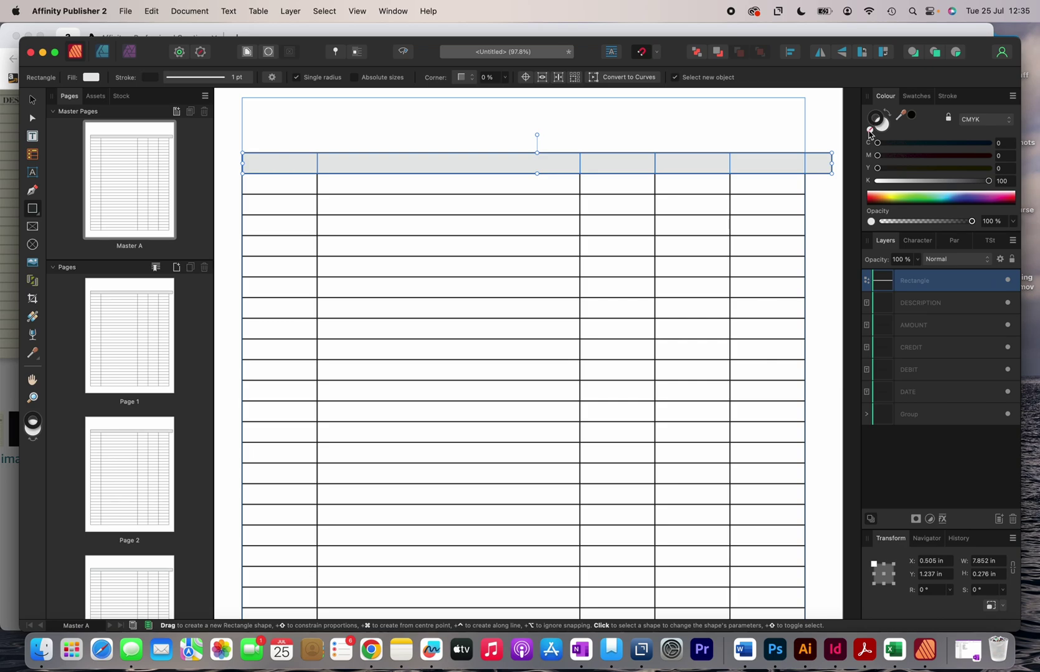
left_click(871, 131)
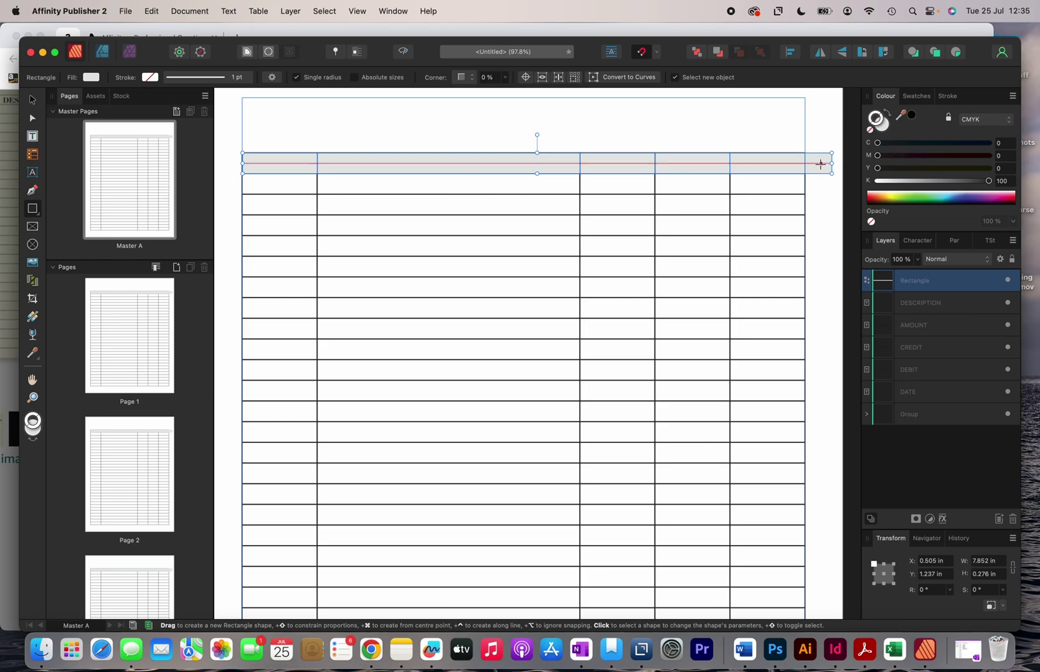
key("x")
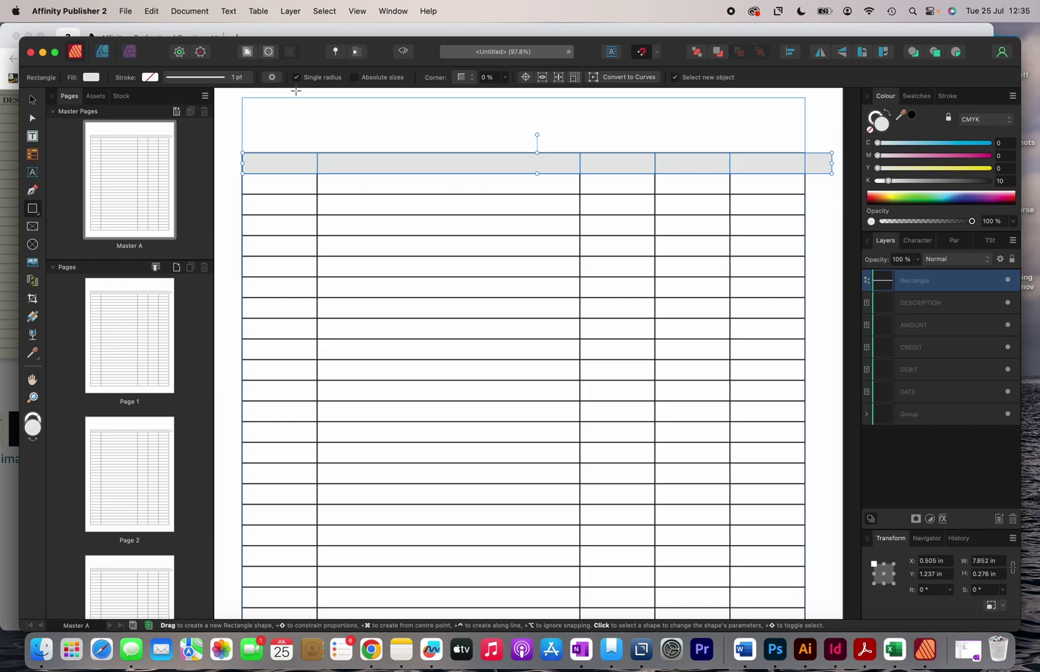
- Send the grey header rectangle to the back, behind the headings and grid lines
left_click(32, 101)
scroll(549, 163, "right", 2)
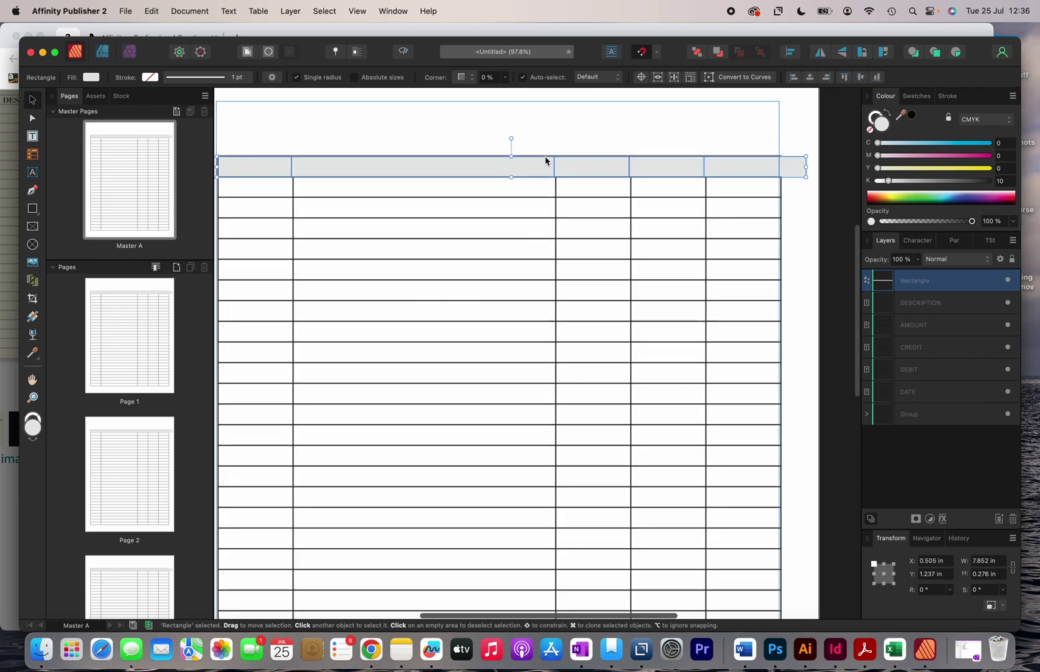
right_click(793, 167)
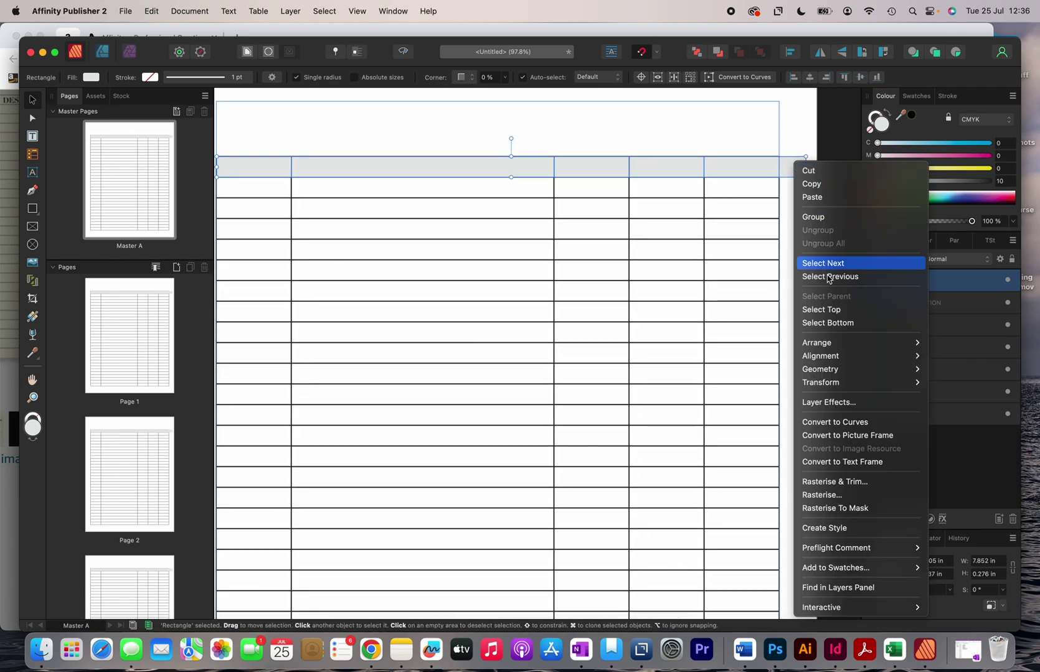
mouse_move(831, 343)
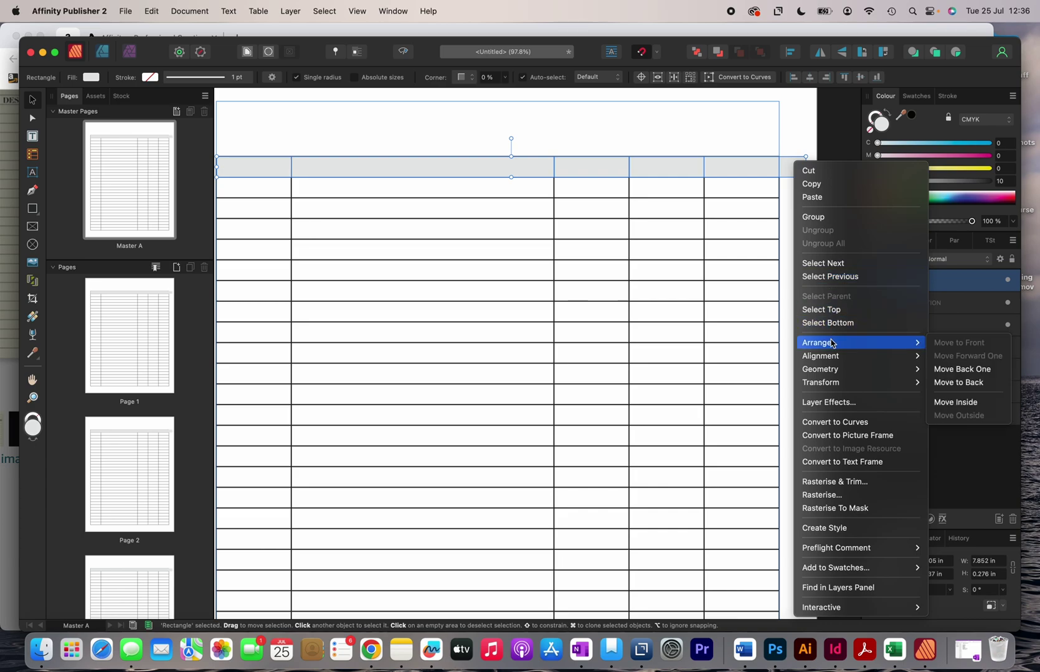
left_click(976, 386)
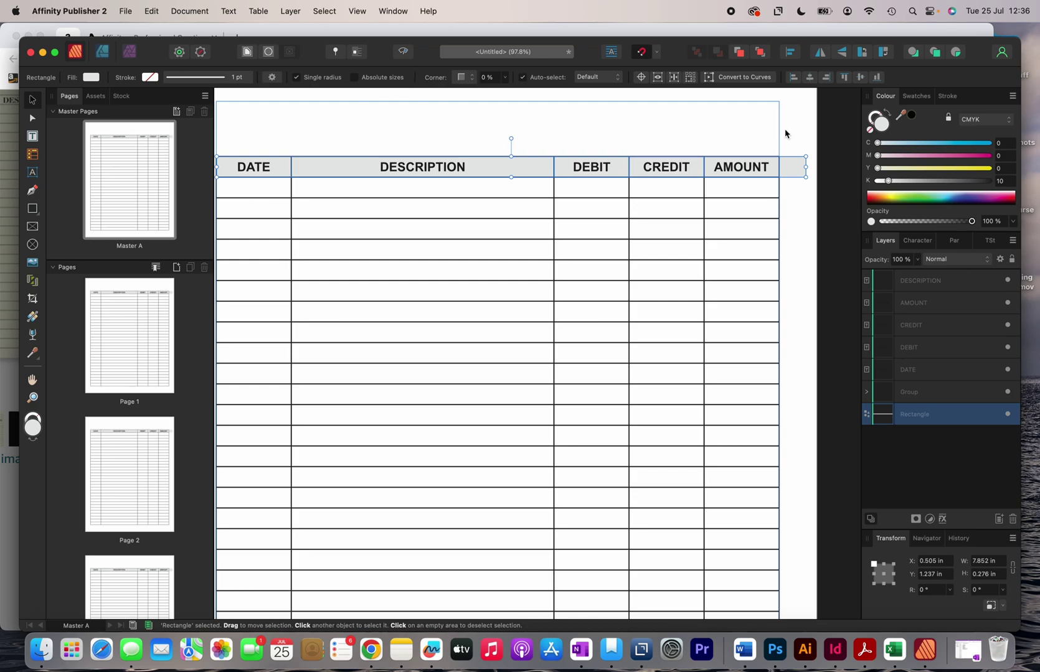
- Shorten the grey header rectangle to 7.491 in wide so it ends at the grid's right edge
scroll(809, 181, "up", 5)
left_click_drag(801, 149, 746, 150)
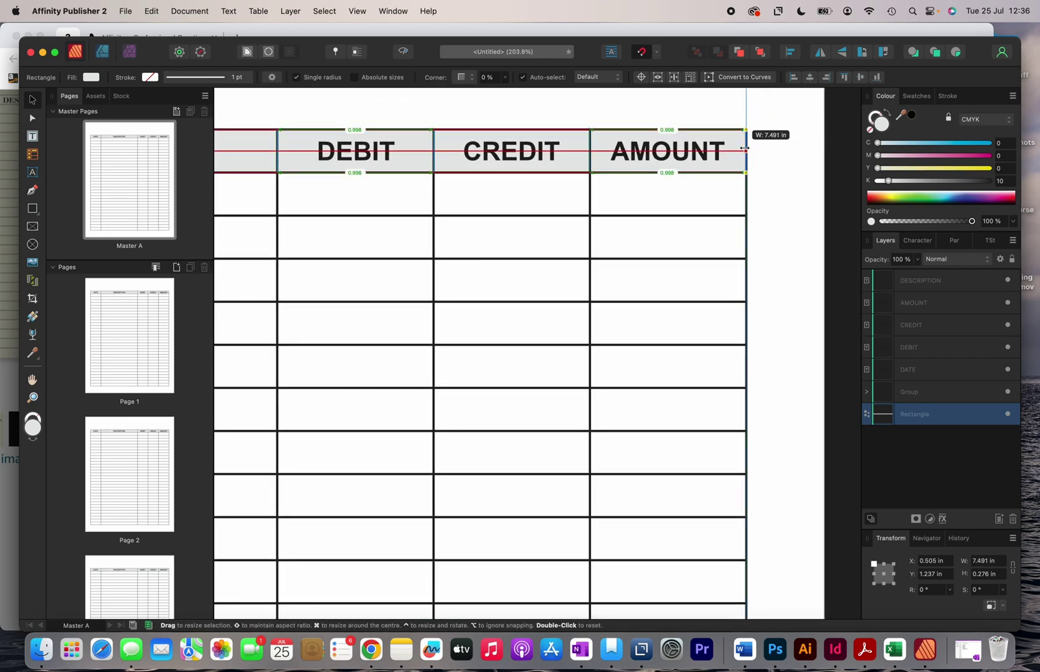
left_click(786, 161)
- Add a text frame about 2.53 × 0.353 in at the top margin above the grid and enter "ACCOUNTING LEDGER"
key("super+0")
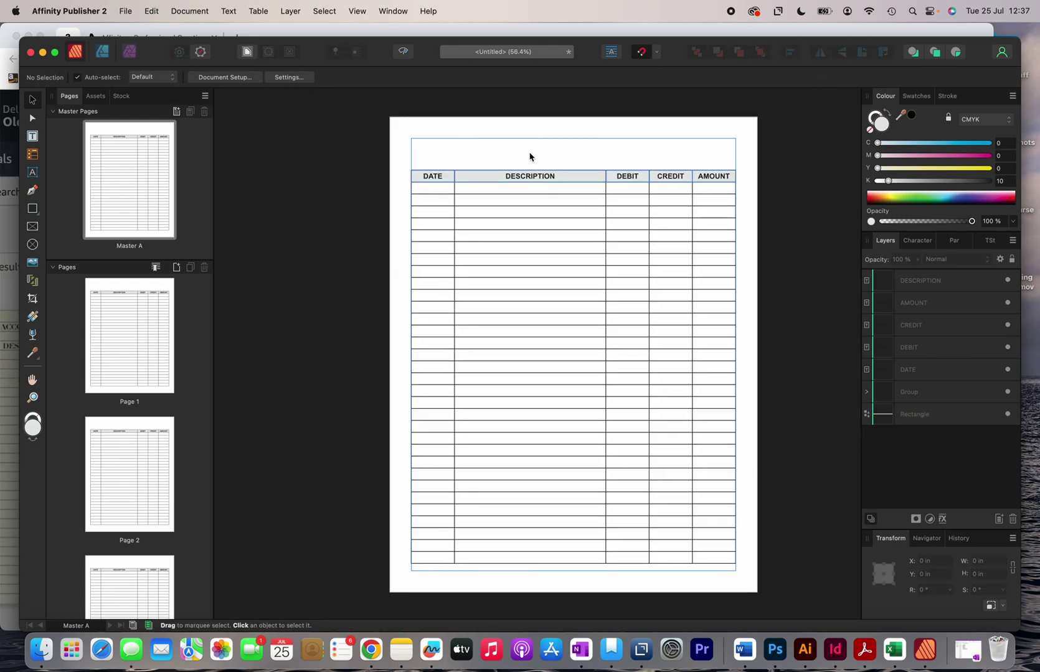
key("super+equal")
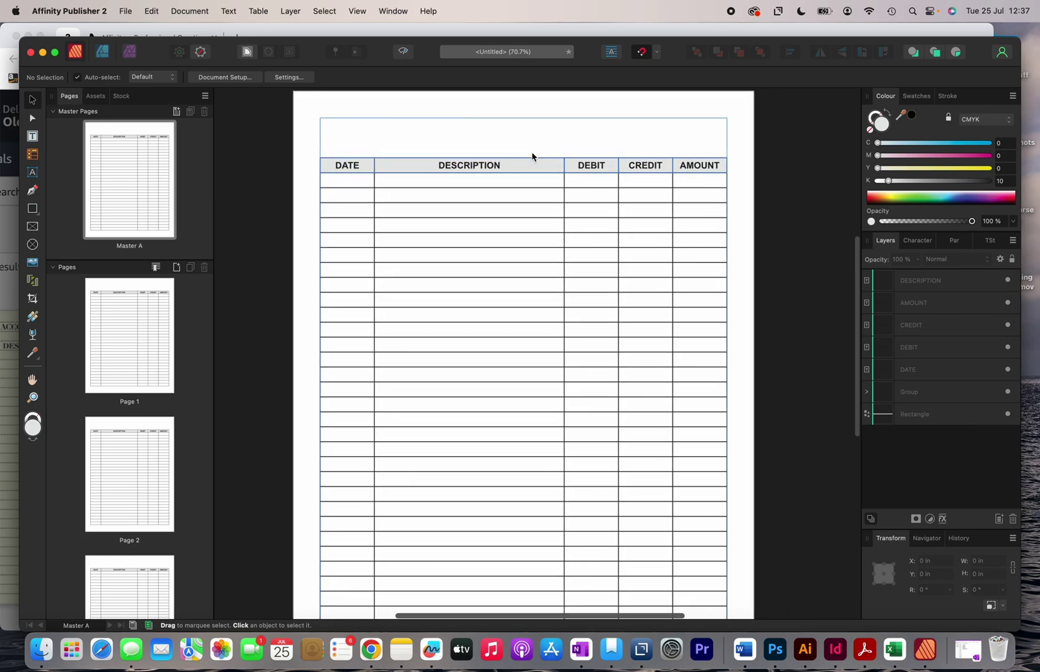
left_click(32, 136)
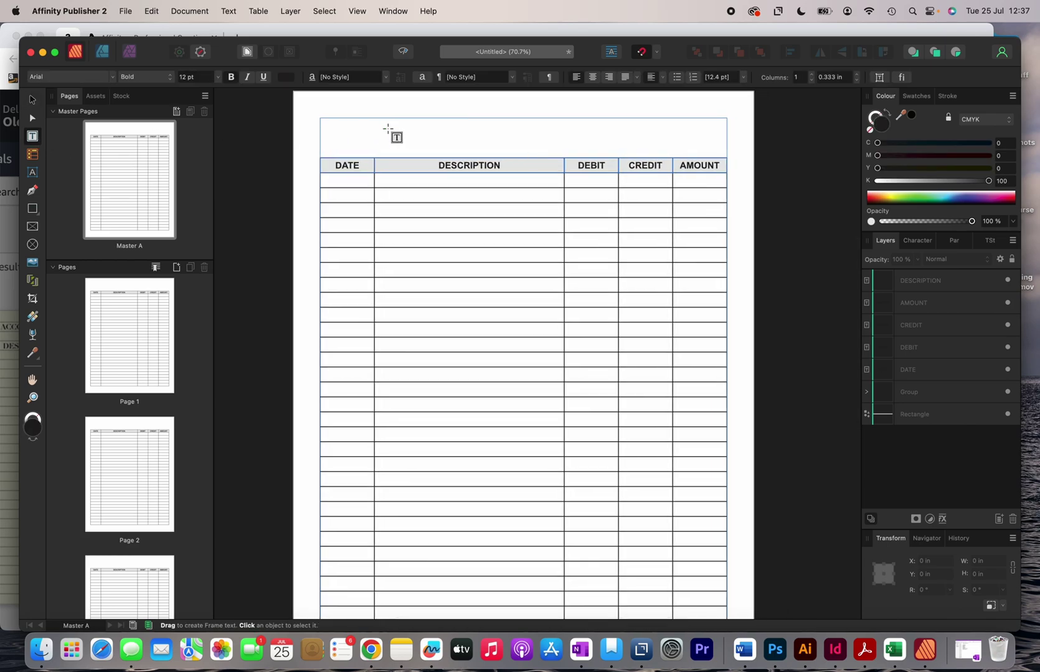
left_click_drag(454, 118, 591, 137)
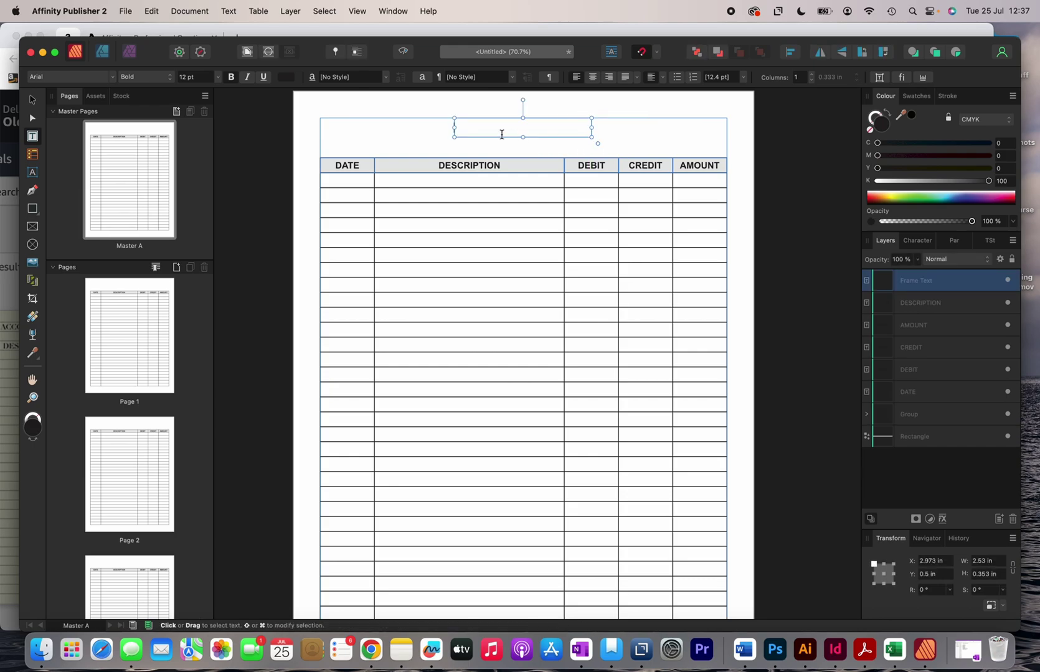
type("ACCOUNTING LEDGER")
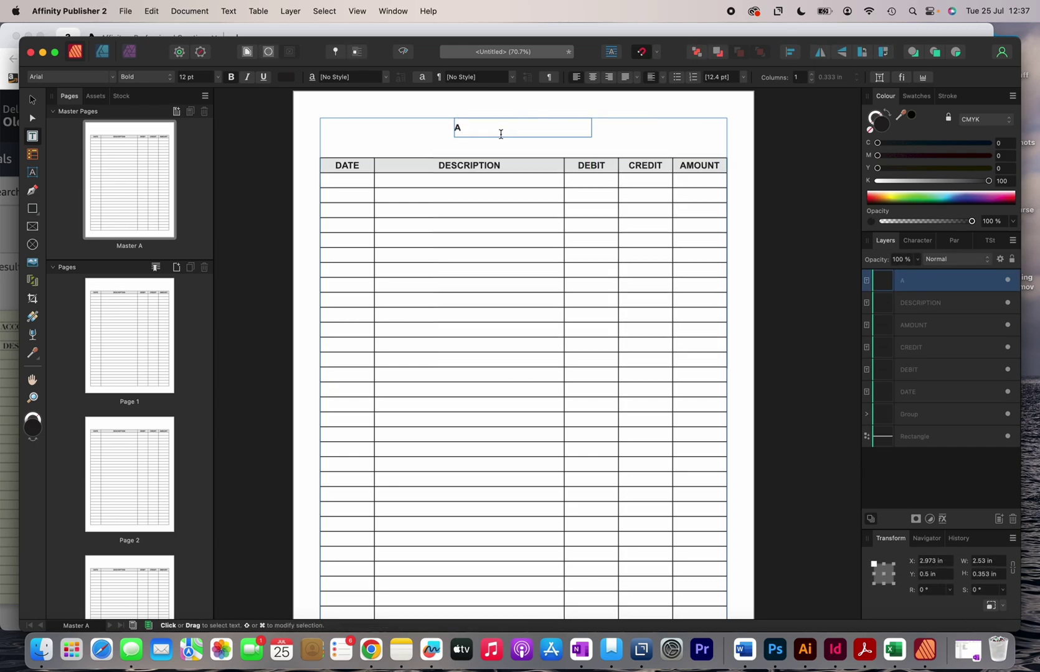
- Centre the "ACCOUNTING LEDGER" title horizontally within its text frame
double_click(500, 127)
triple_click(501, 127)
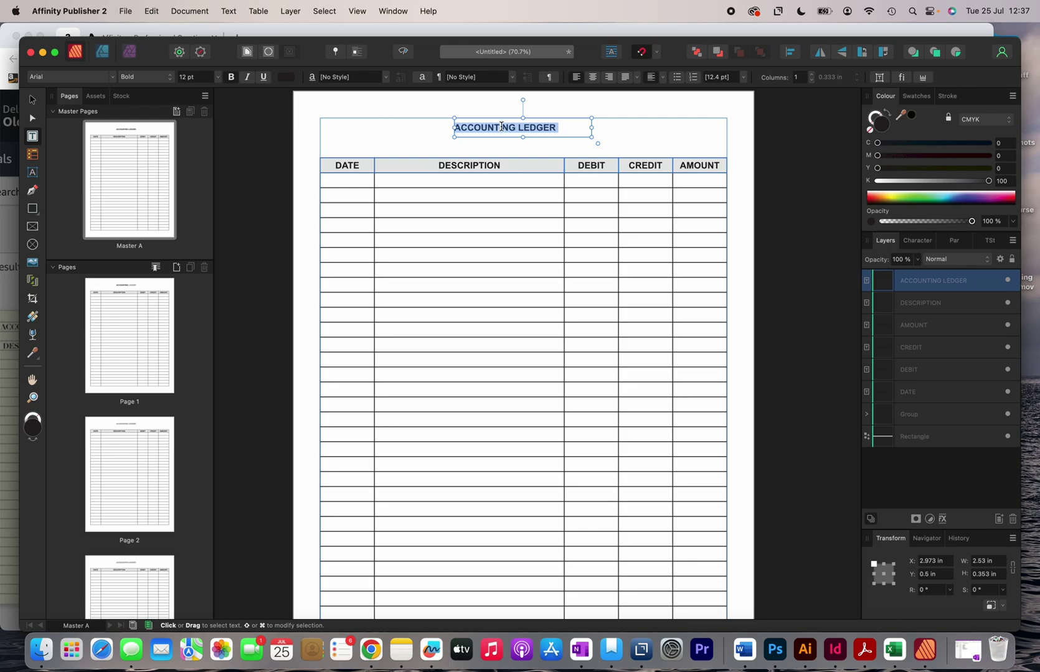
left_click(591, 77)
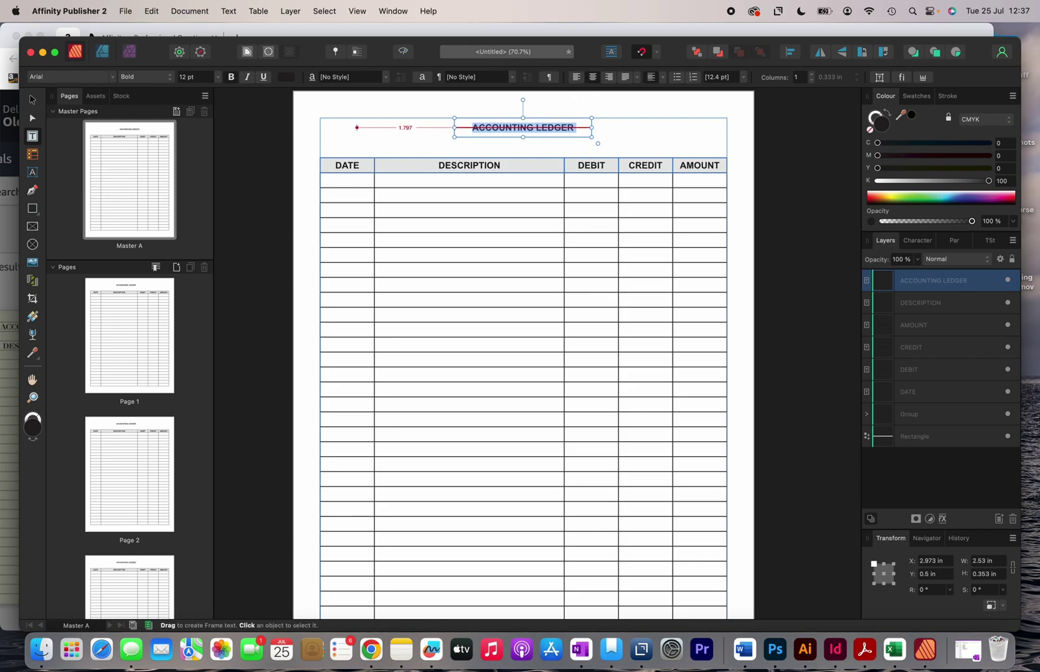
- Set the "ACCOUNTING LEDGER" title to 20 pt and widen its text frame to about 3.317 in
left_click(218, 77)
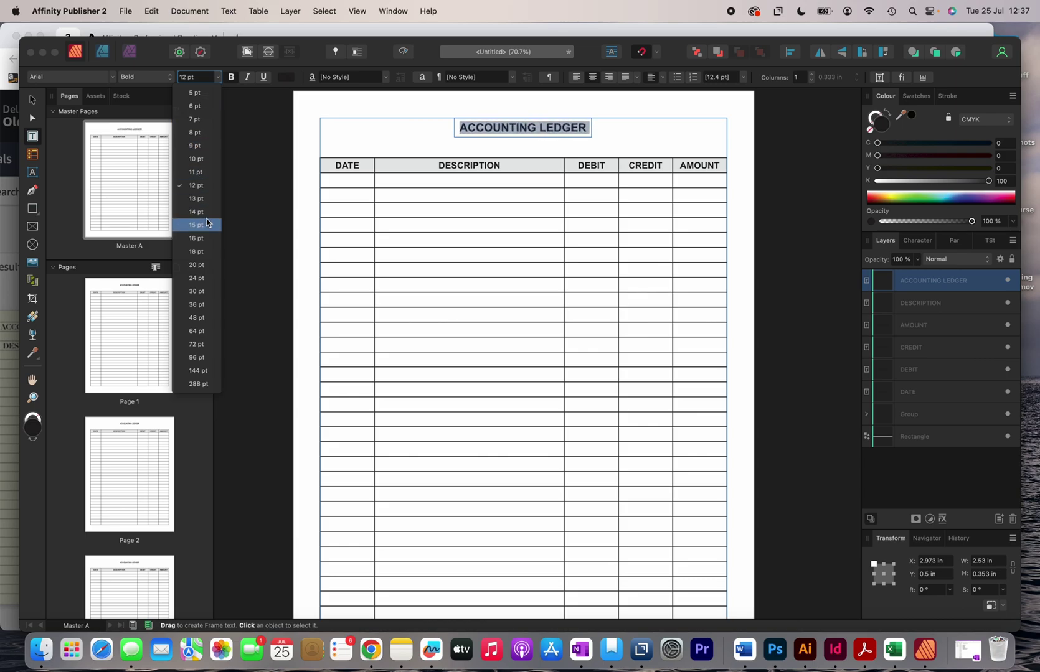
left_click(208, 267)
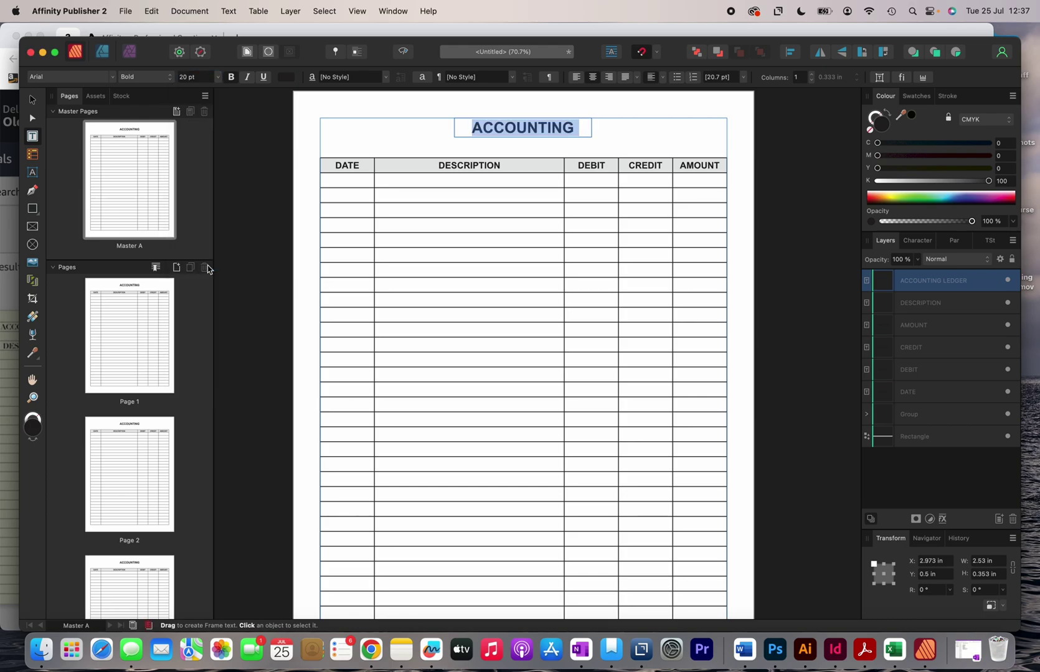
left_click(33, 100)
left_click_drag(592, 128, 635, 129)
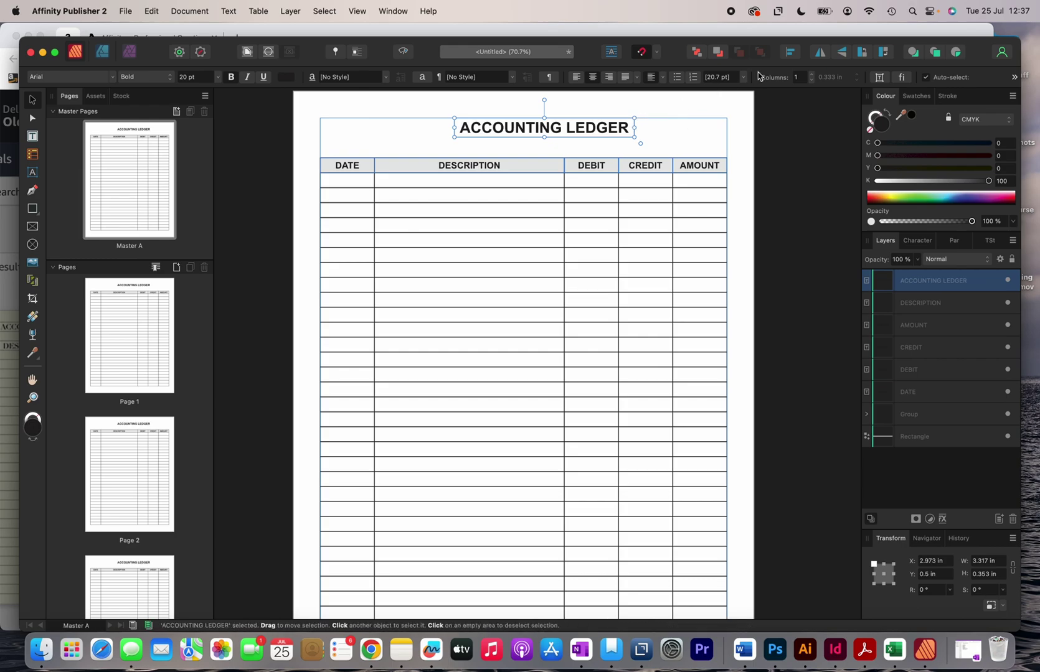
- Centre the widened title frame horizontally on the spread and deselect it
left_click(791, 54)
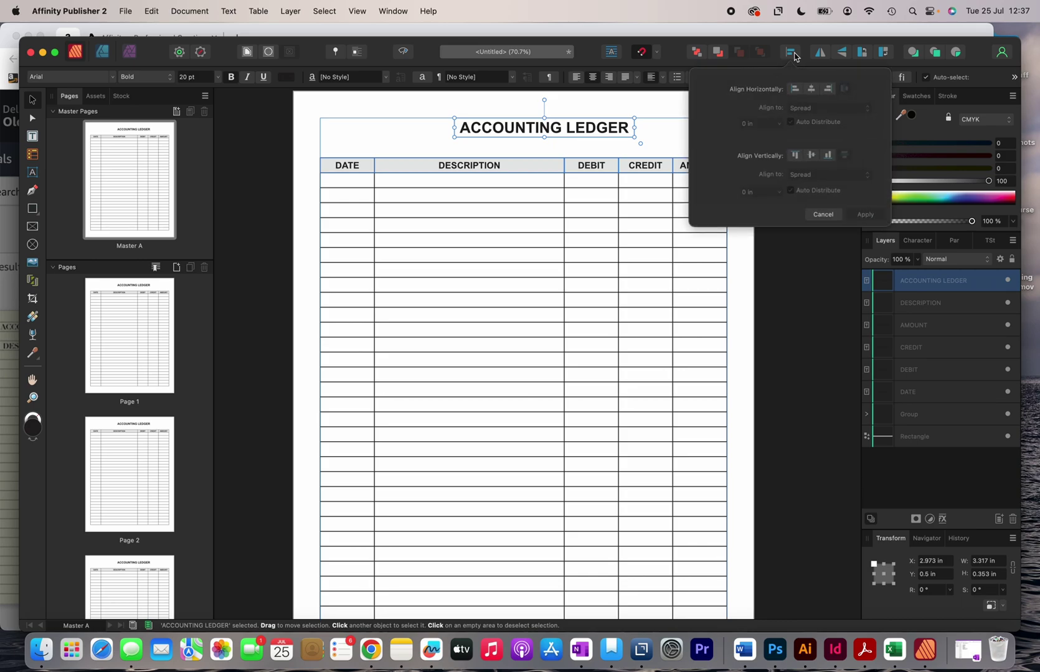
left_click(811, 89)
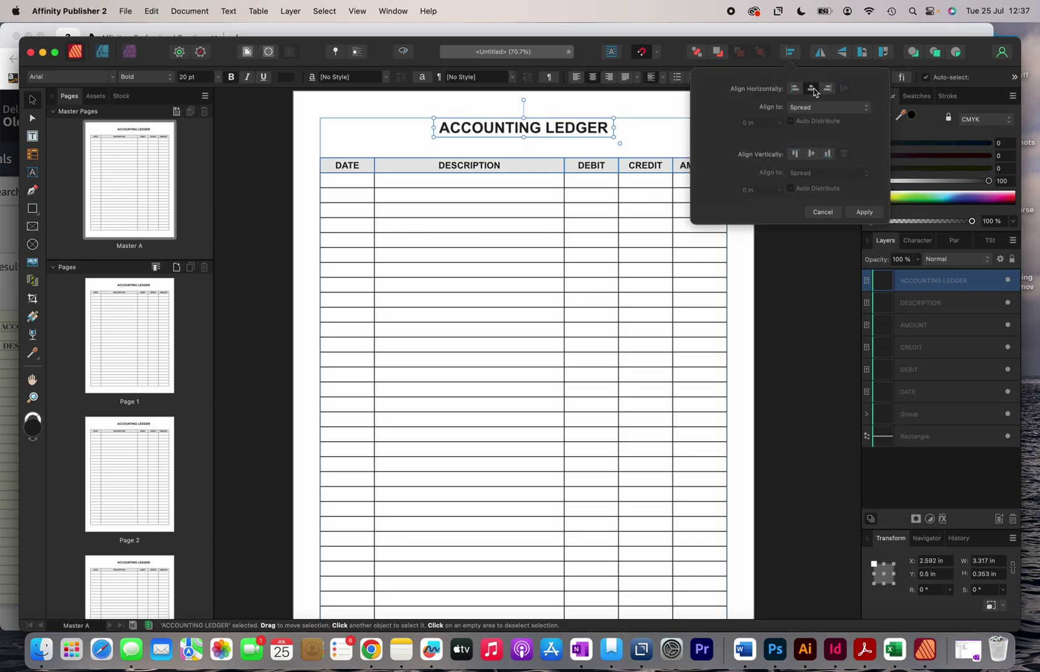
left_click(632, 128)
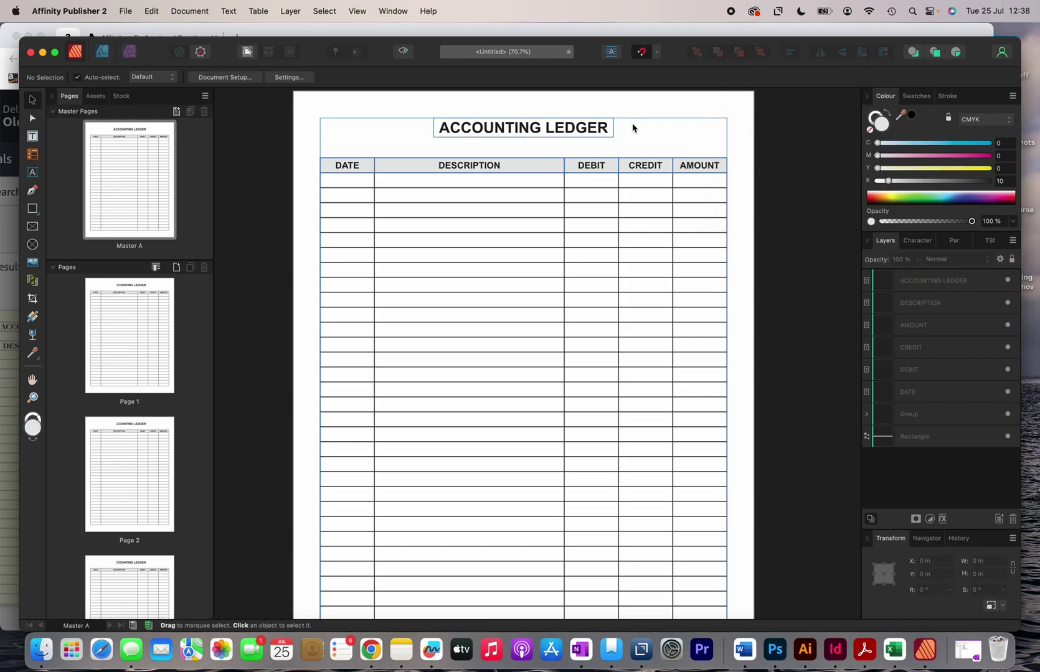
- Enlarge the "ACCOUNTING LEDGER" text frame to about 4.26 × 0.44 in and set its text to 24 pt
scroll(634, 128, "up", 3)
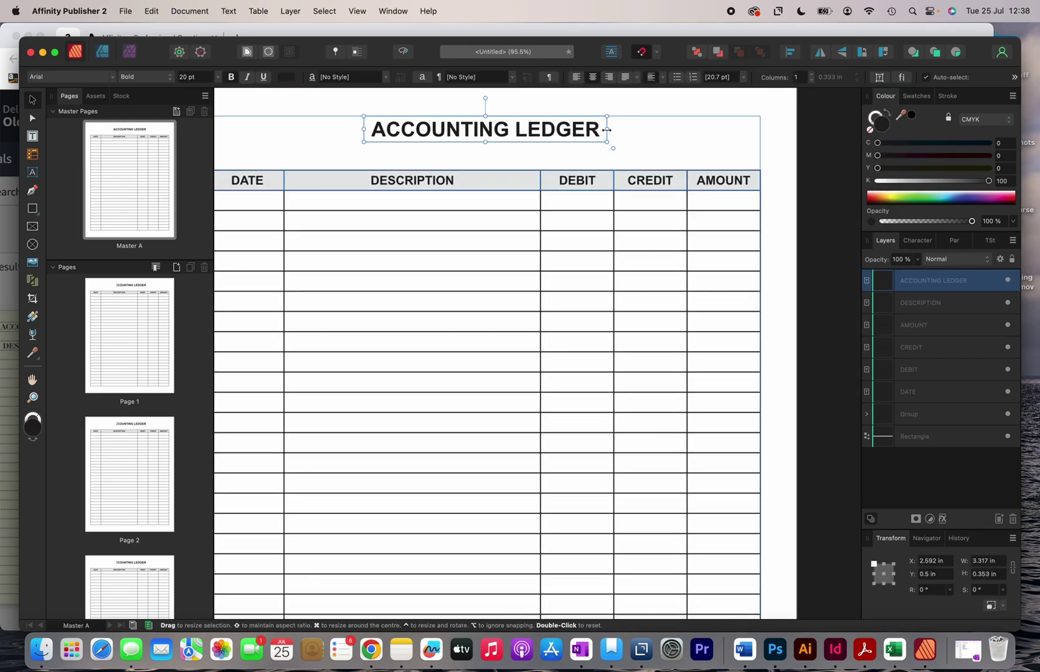
left_click_drag(610, 146, 676, 149)
left_click(218, 77)
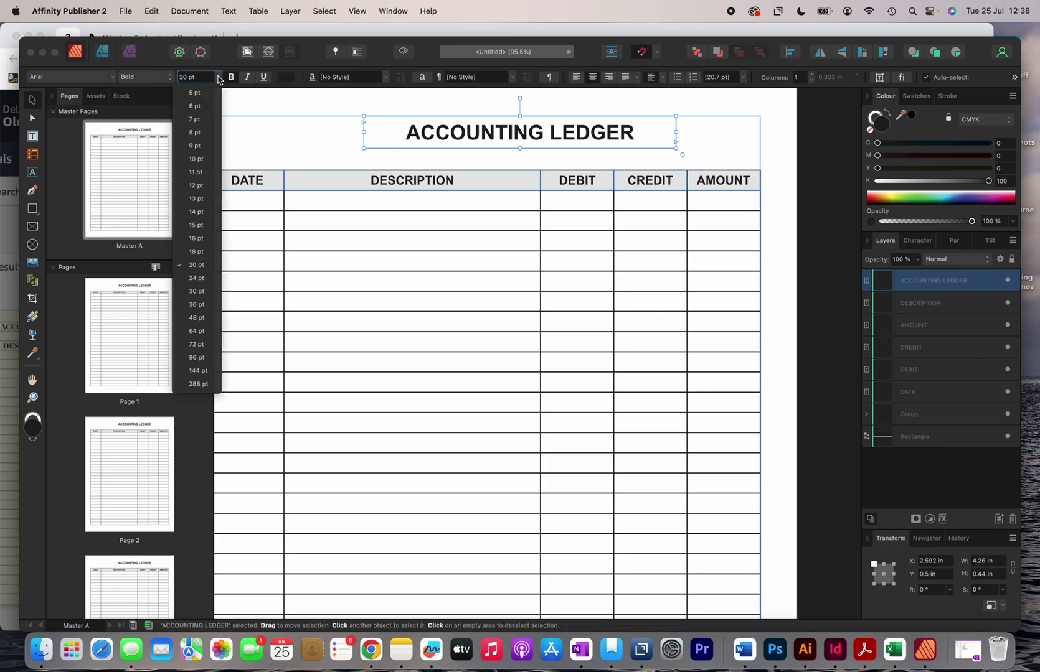
left_click(200, 277)
- Align the enlarged title frame to the horizontal centre of the spread and deselect it
scroll(304, 132, "down", 3)
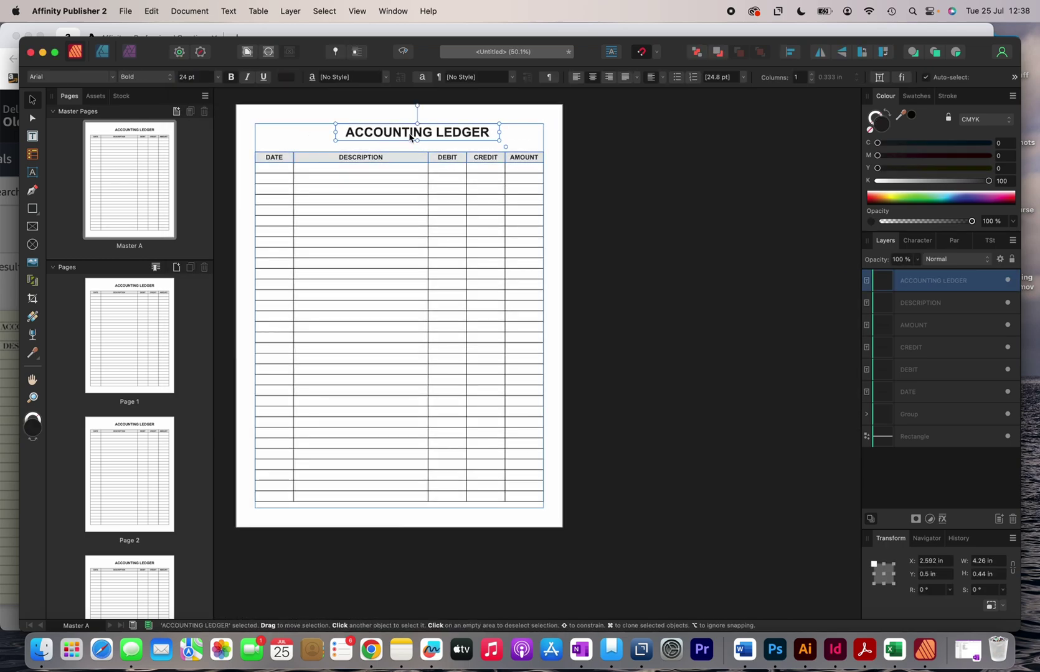
scroll(406, 142, "up", 2)
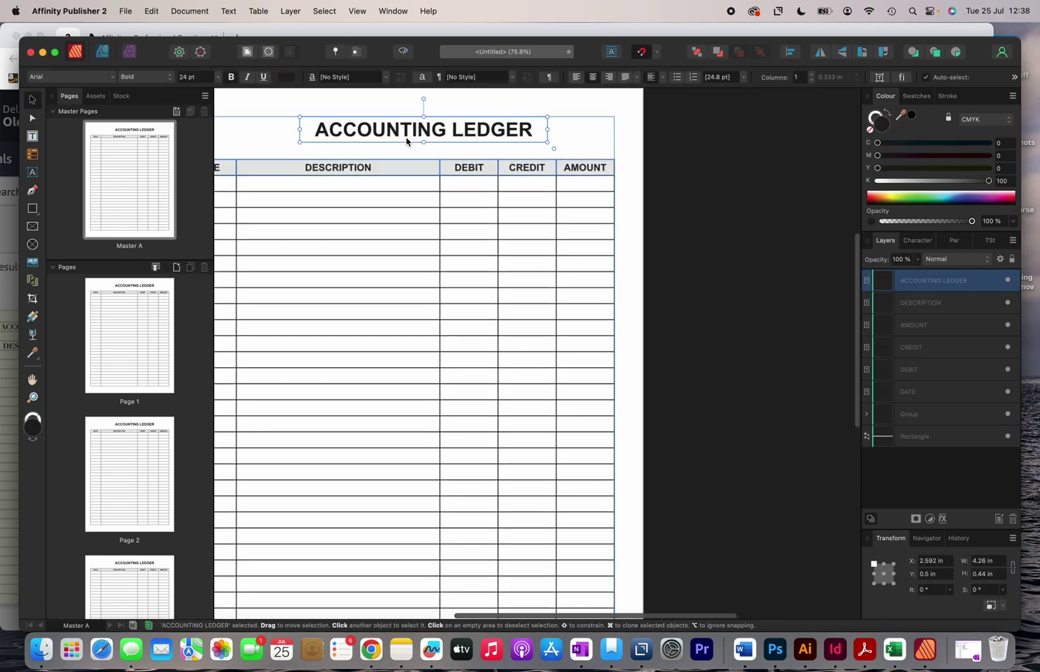
left_click(789, 52)
left_click(811, 88)
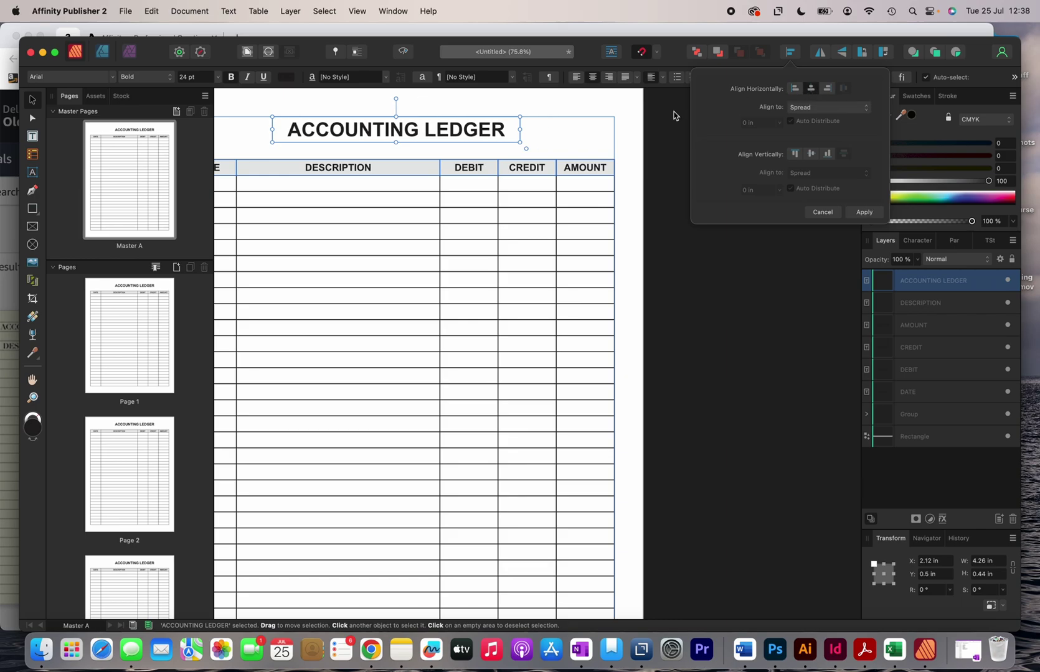
scroll(381, 139, "up", 2)
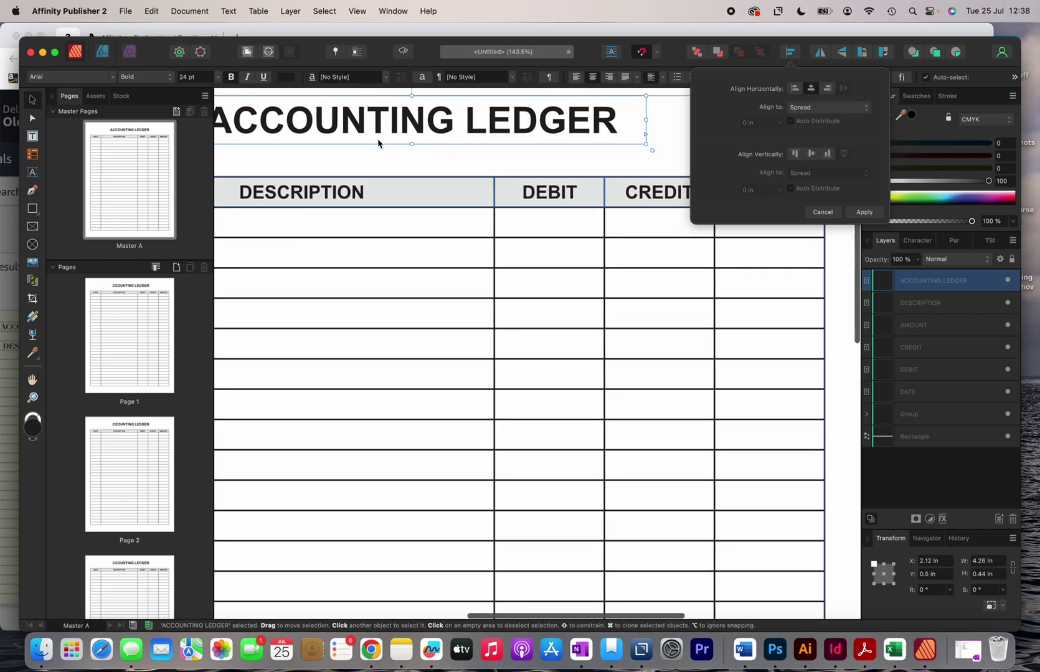
scroll(378, 143, "down", 2)
scroll(376, 139, "up", 2)
scroll(378, 138, "down", 3)
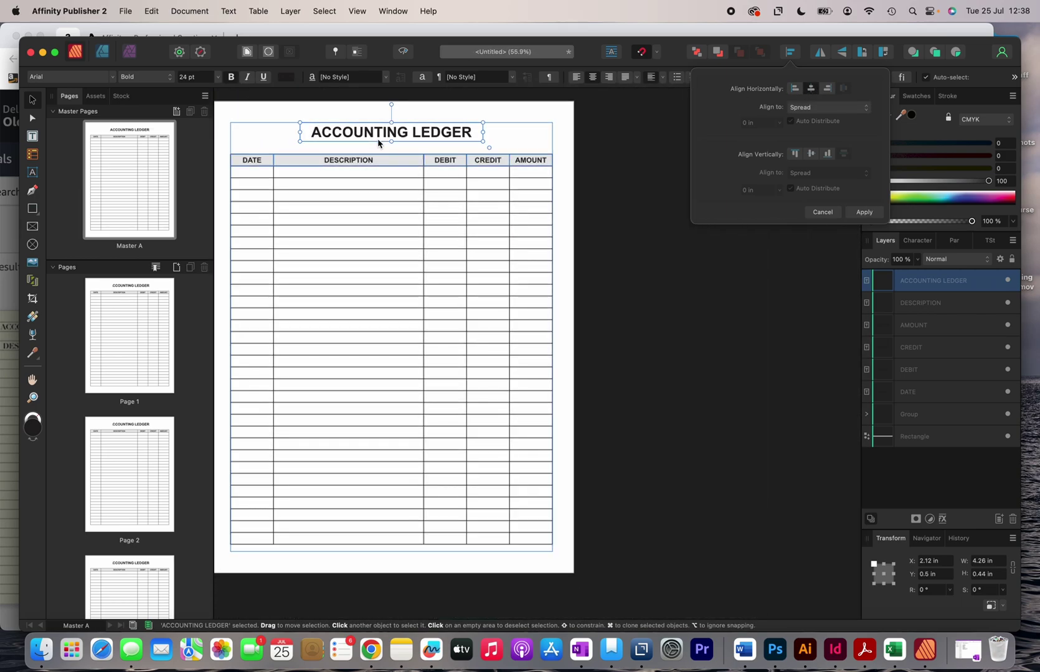
left_click(538, 132)
- Turn on Preview Mode to hide the margins and frame outlines around the ledger page
scroll(538, 132, "left", 3)
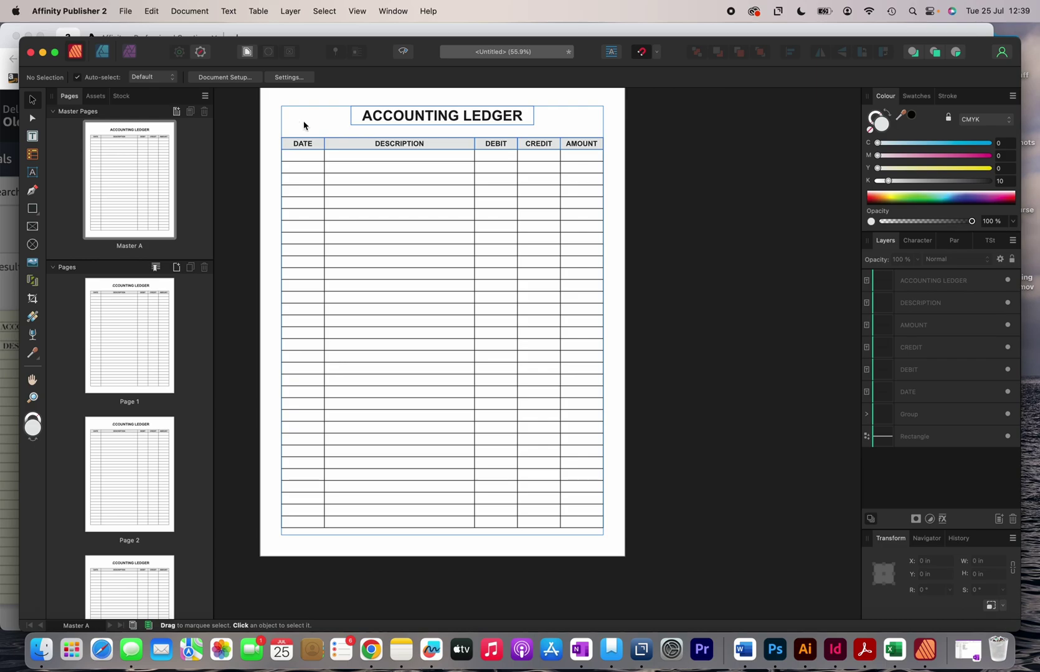
left_click(359, 10)
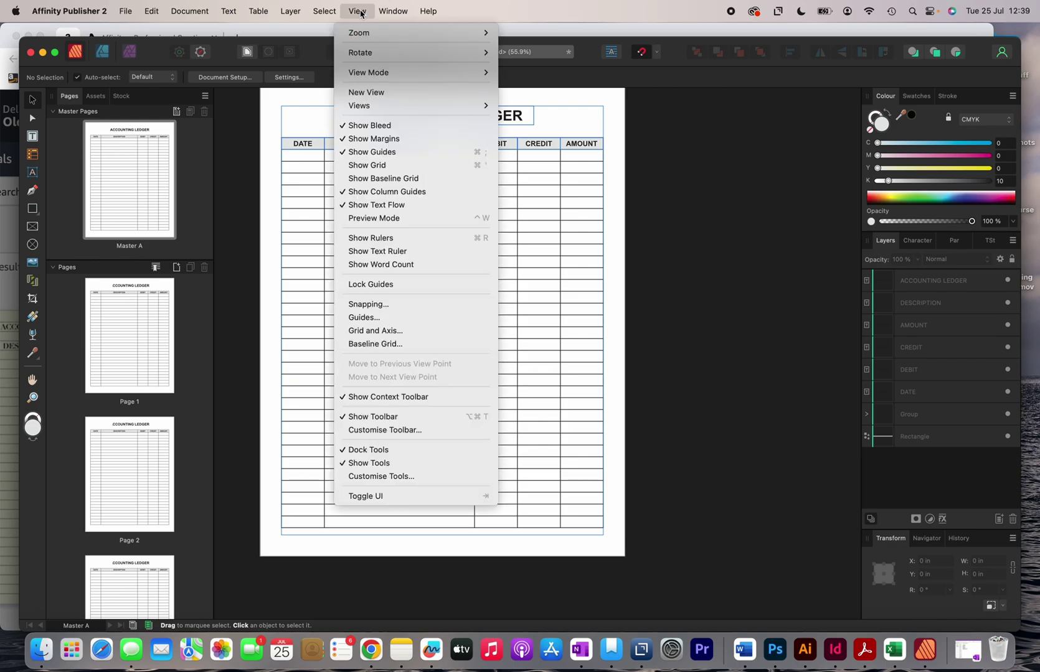
left_click(366, 217)
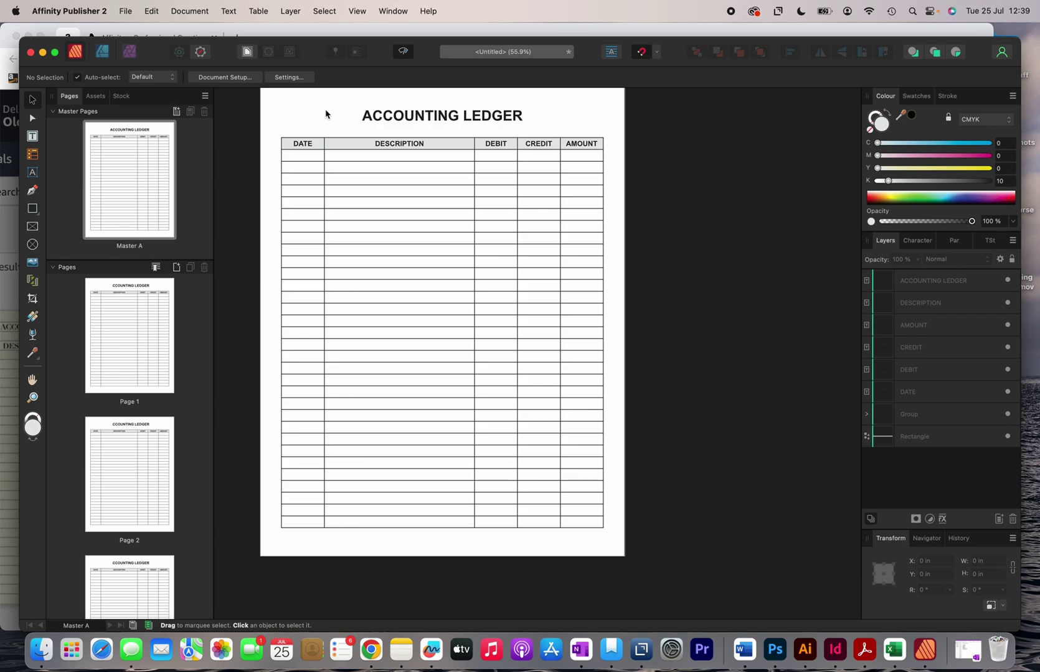
- Select the whole ledger grid with its column headings and header rectangle, and nudge it up to Y 1.157 in
scroll(325, 114, "up", 2)
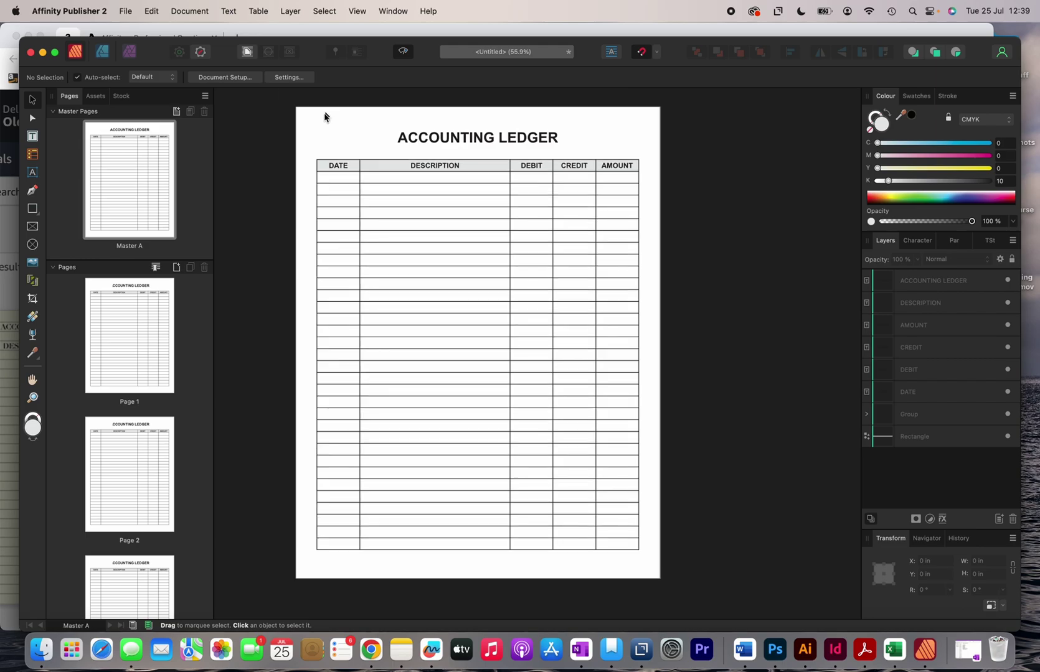
left_click_drag(304, 156, 660, 576)
scroll(594, 381, "up", 2)
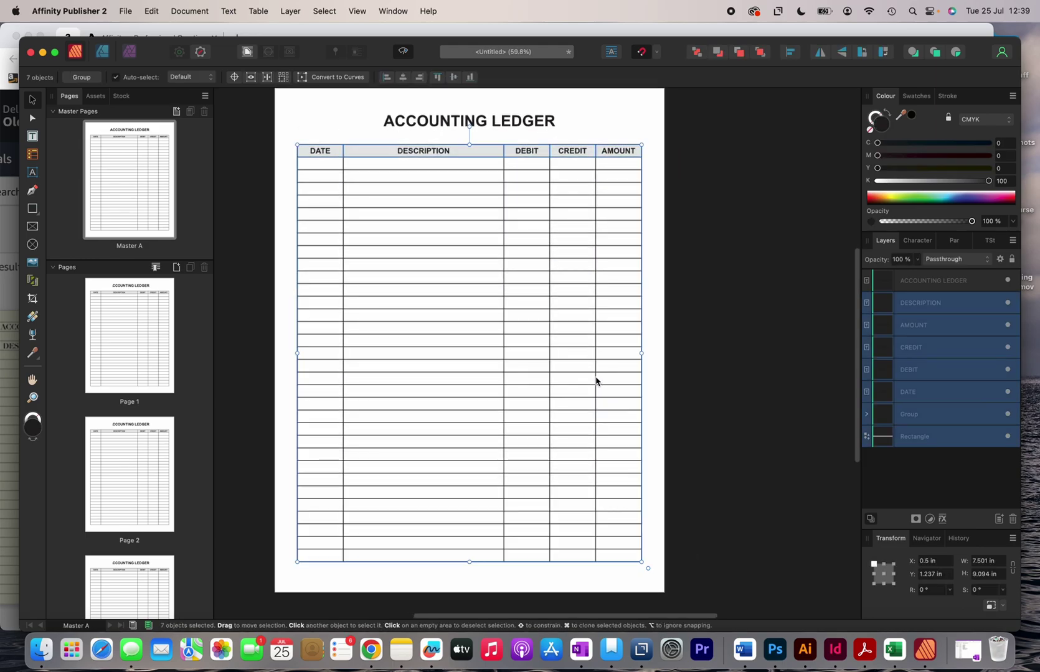
left_click_drag(595, 381, 596, 381)
key("Up")
key("Up")
key("Up")
key("Up")
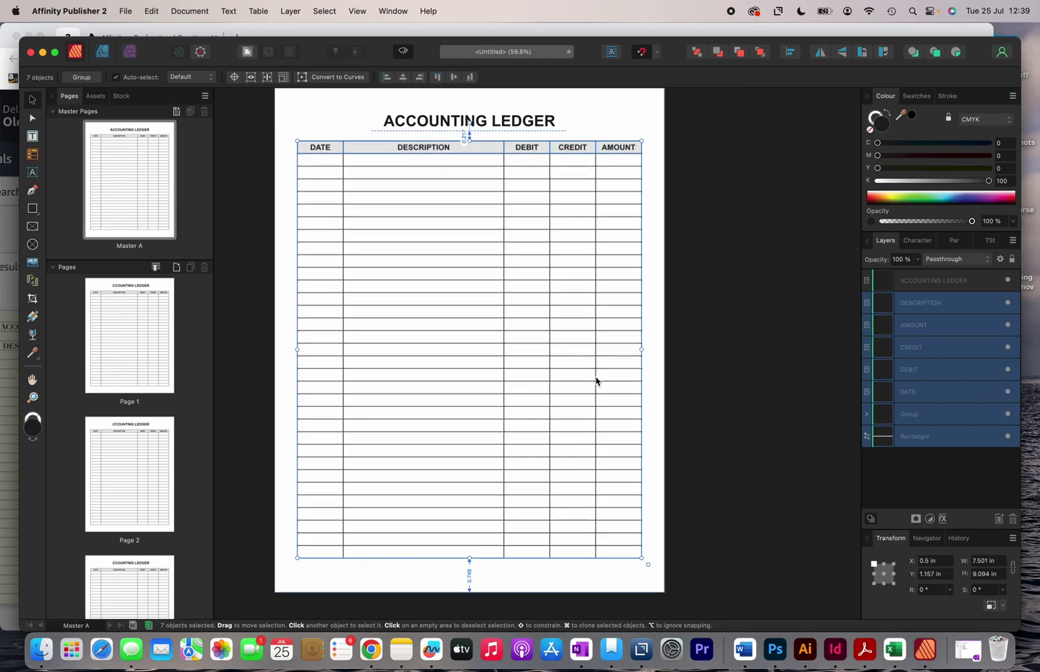
key("Up")
key("Up")
key("super+d")
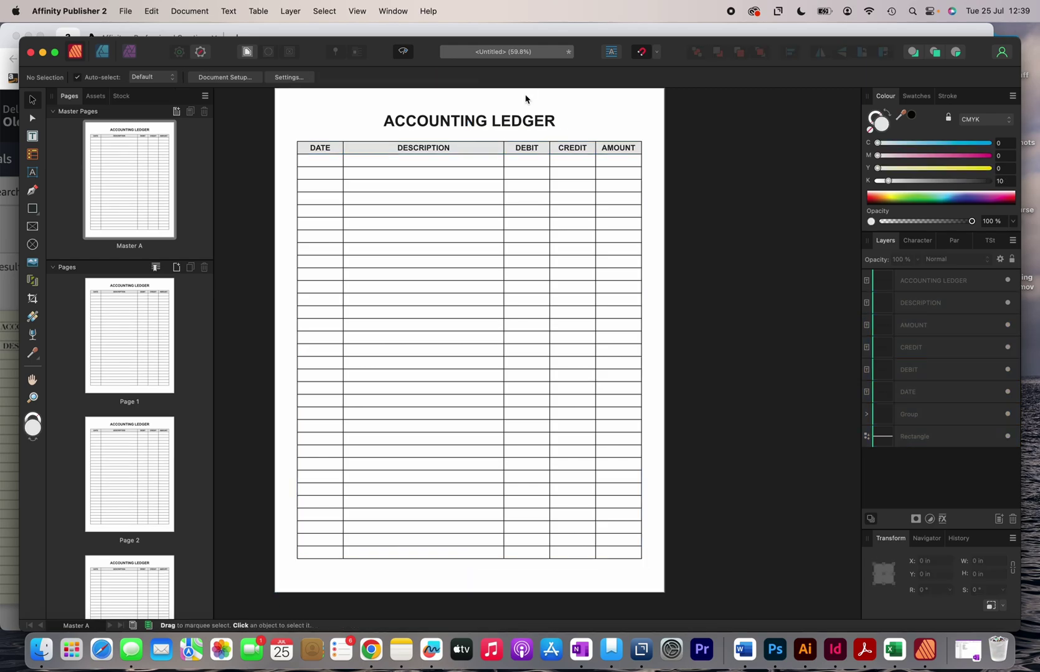
- Move the "ACCOUNTING LEDGER" title slightly down towards the grid, keeping it centred, and deselect it
scroll(525, 97, "up", 3)
left_click(505, 133)
left_click_drag(505, 133, 506, 134)
left_click(246, 107)
scroll(246, 107, "down", 4)
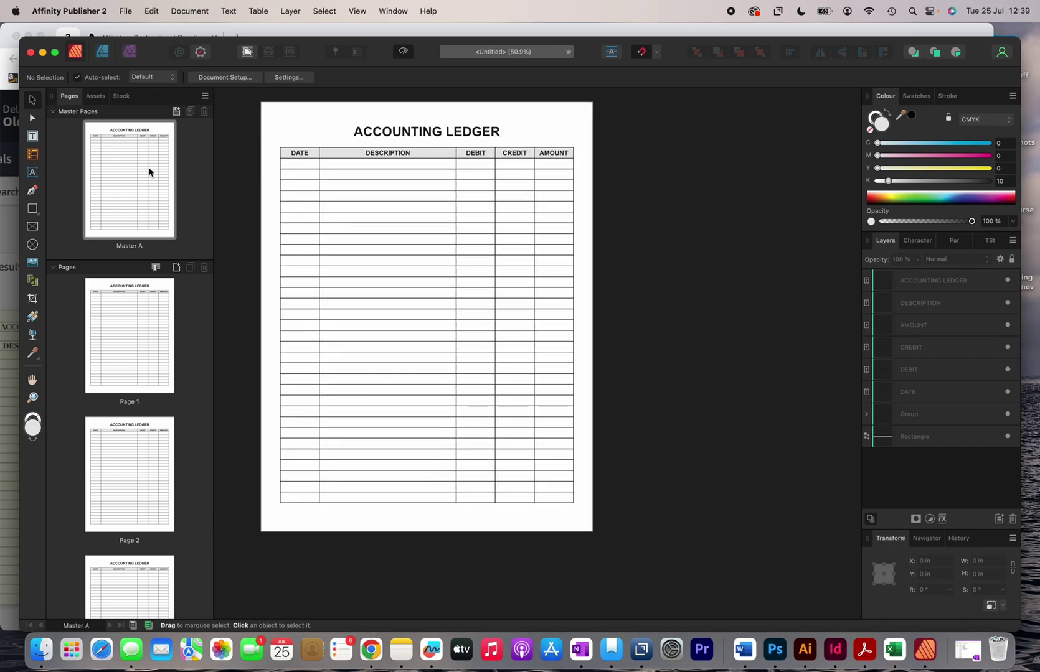
- Export all pages with the PDF (for print) preset at 300 DPI, saving the file as "Accounting ledger" on the Desktop
double_click(148, 172)
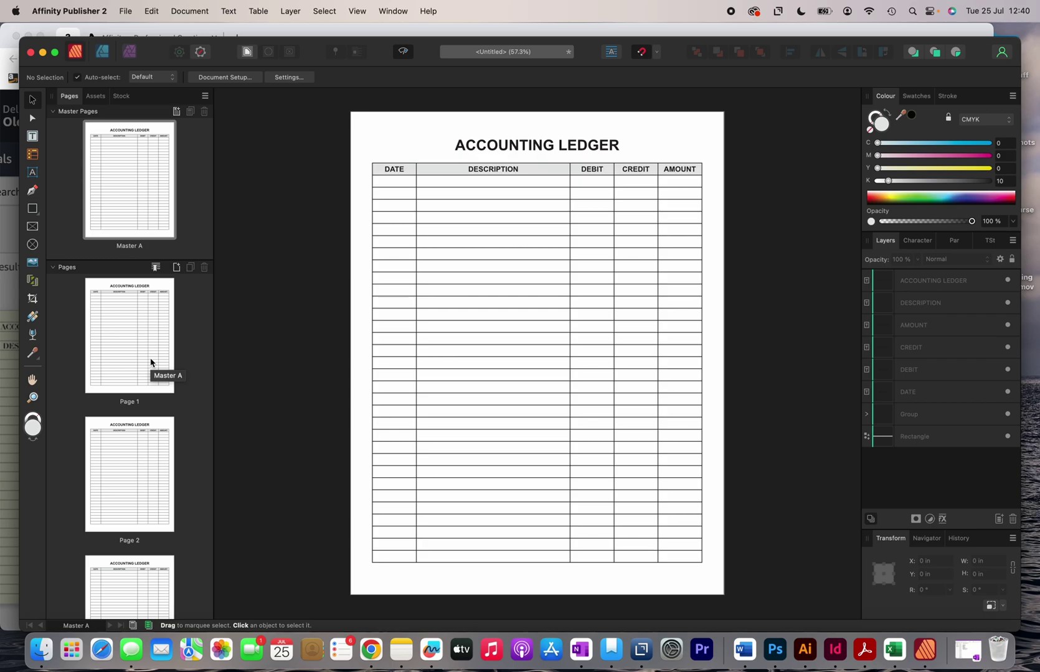
scroll(150, 362, "down", 3)
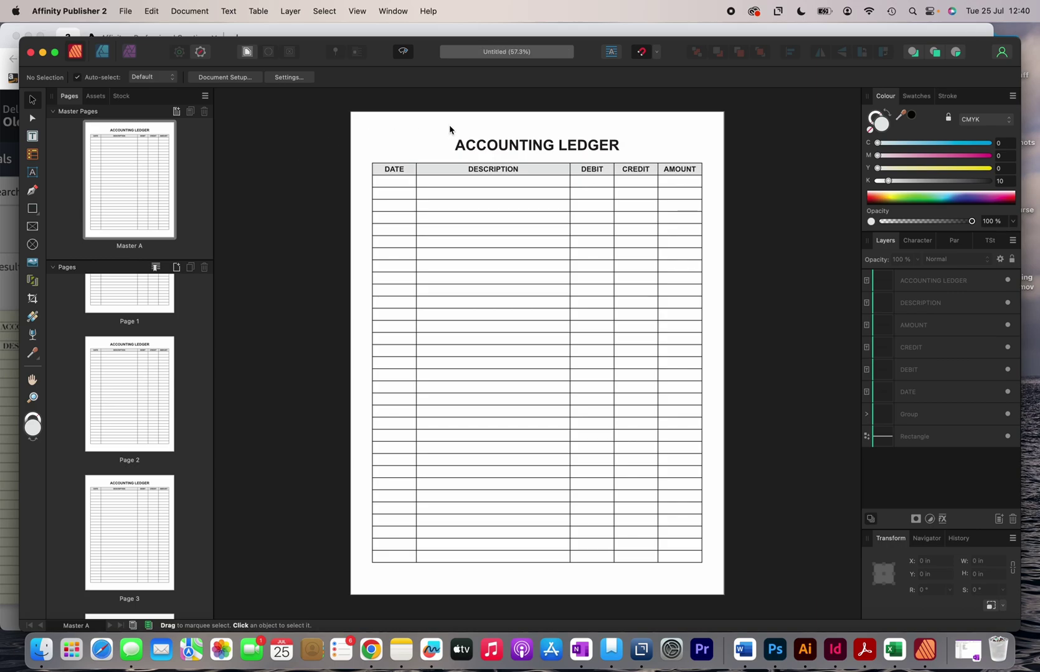
left_click(127, 11)
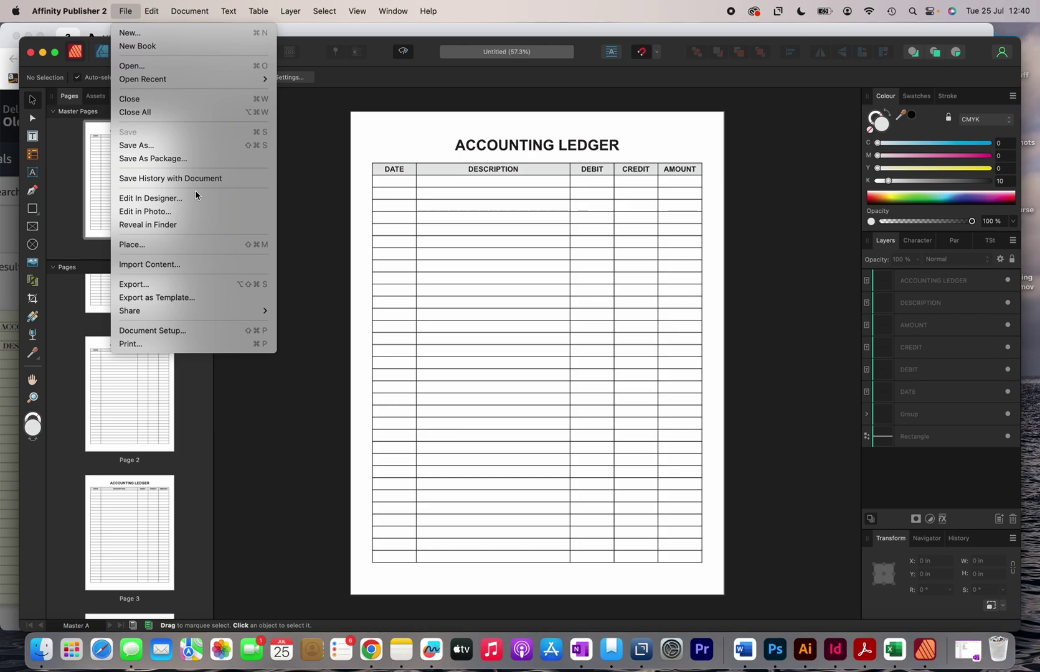
left_click(183, 288)
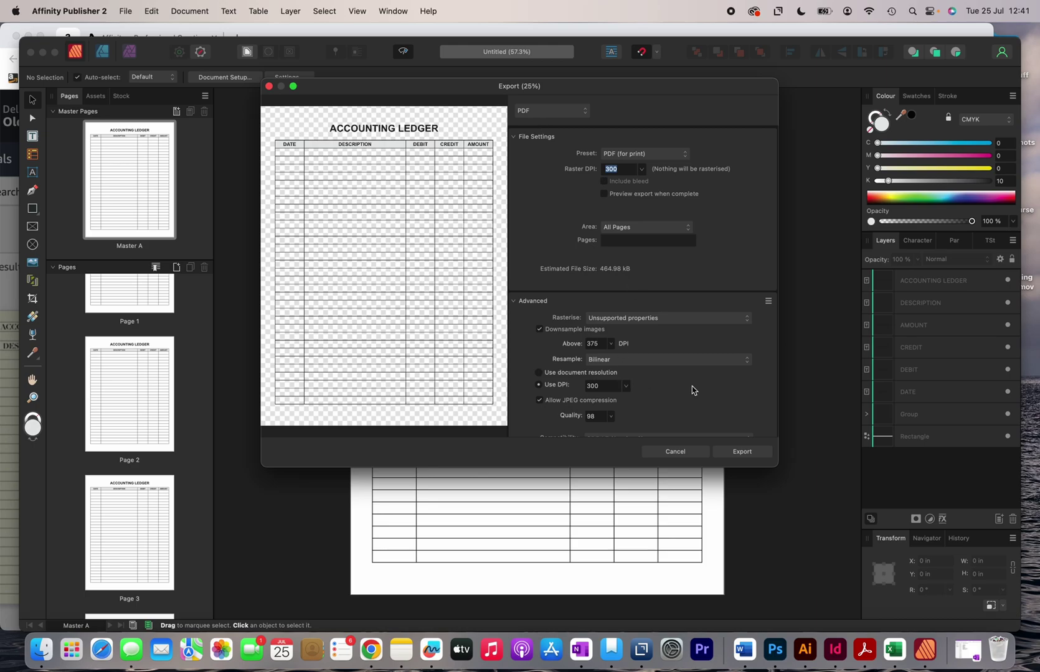
left_click(750, 455)
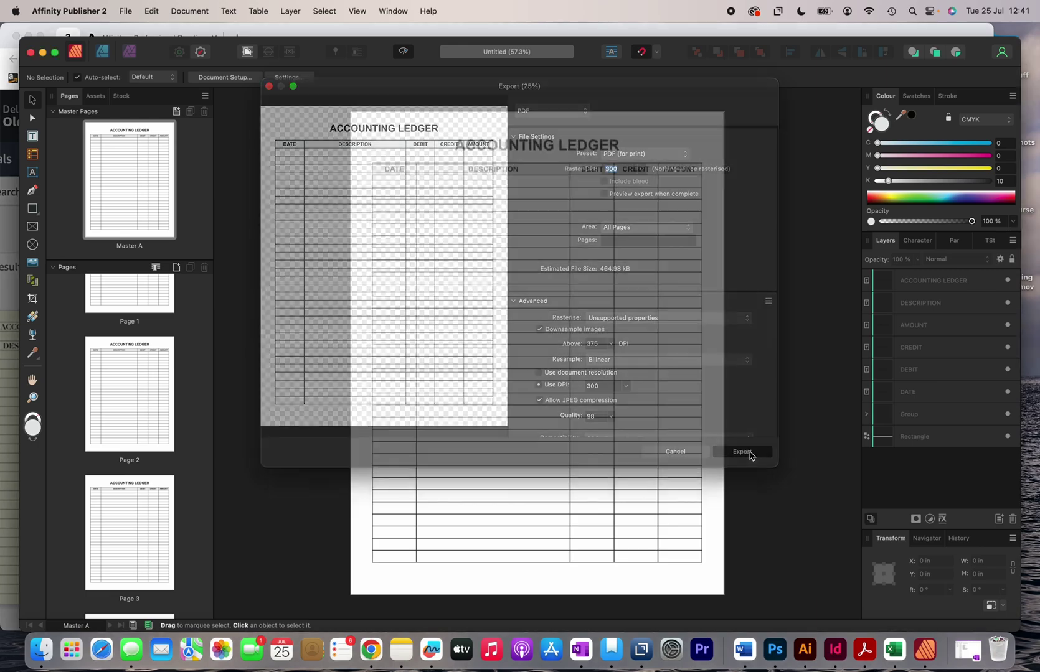
key("BackSpace")
type("Ac")
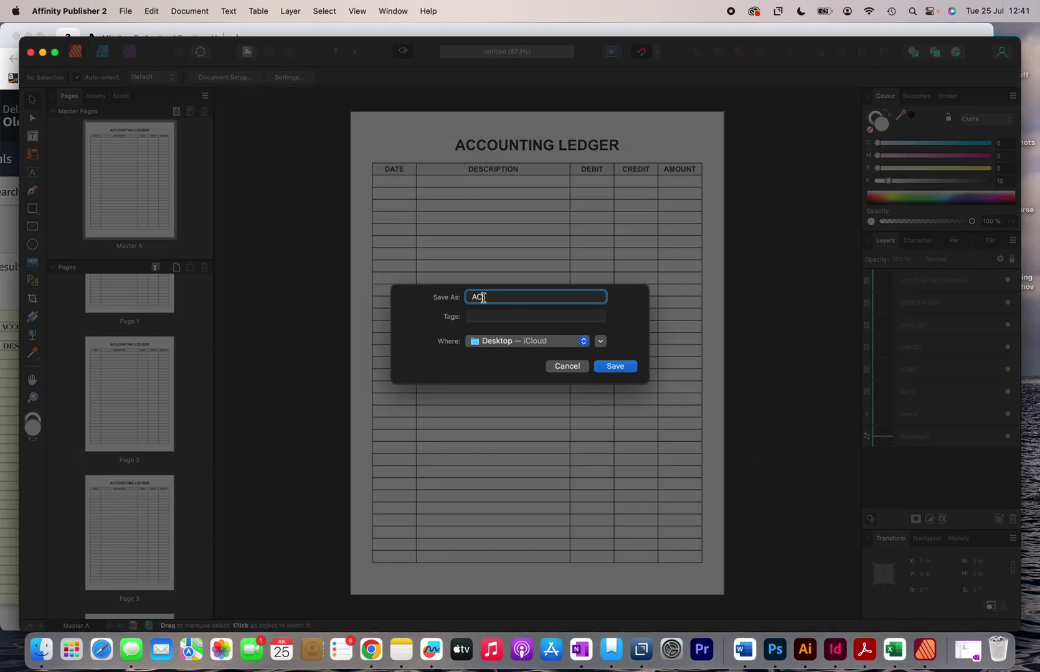
type("counting ledger")
left_click(622, 371)
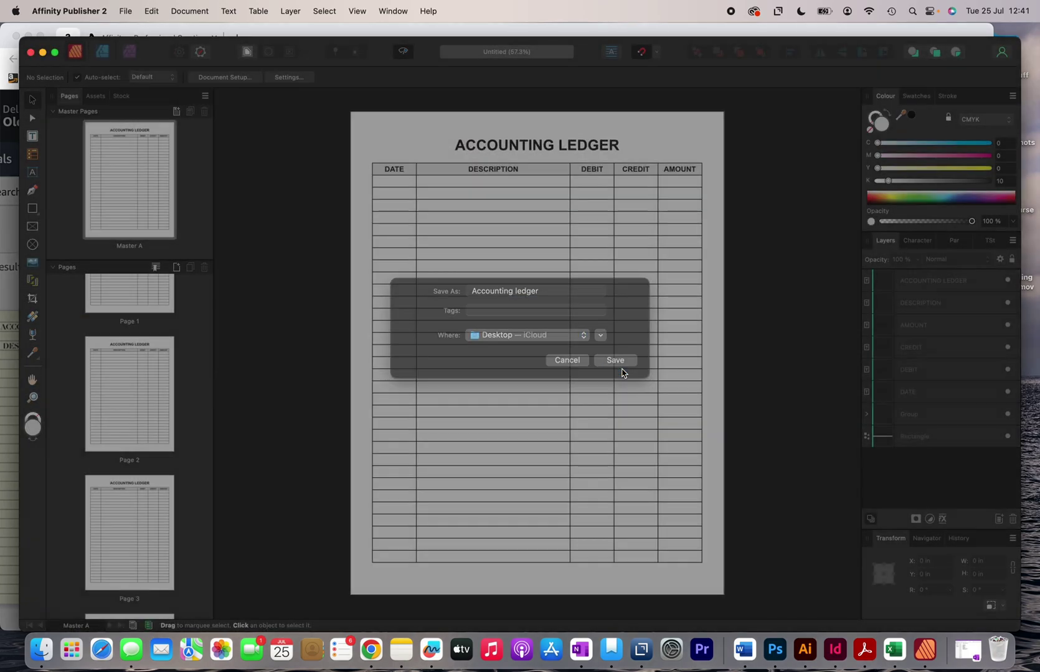
- Minimise the Affinity Publisher and browser windows and open "Accounting ledger.pdf" from the desktop in Acrobat
left_click(43, 56)
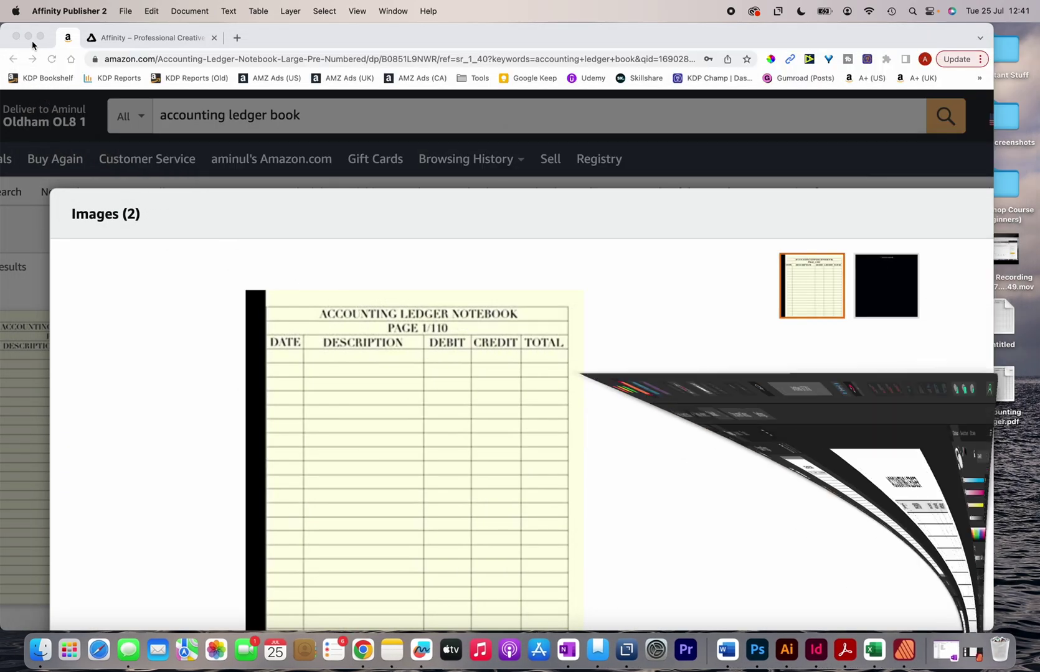
left_click(28, 36)
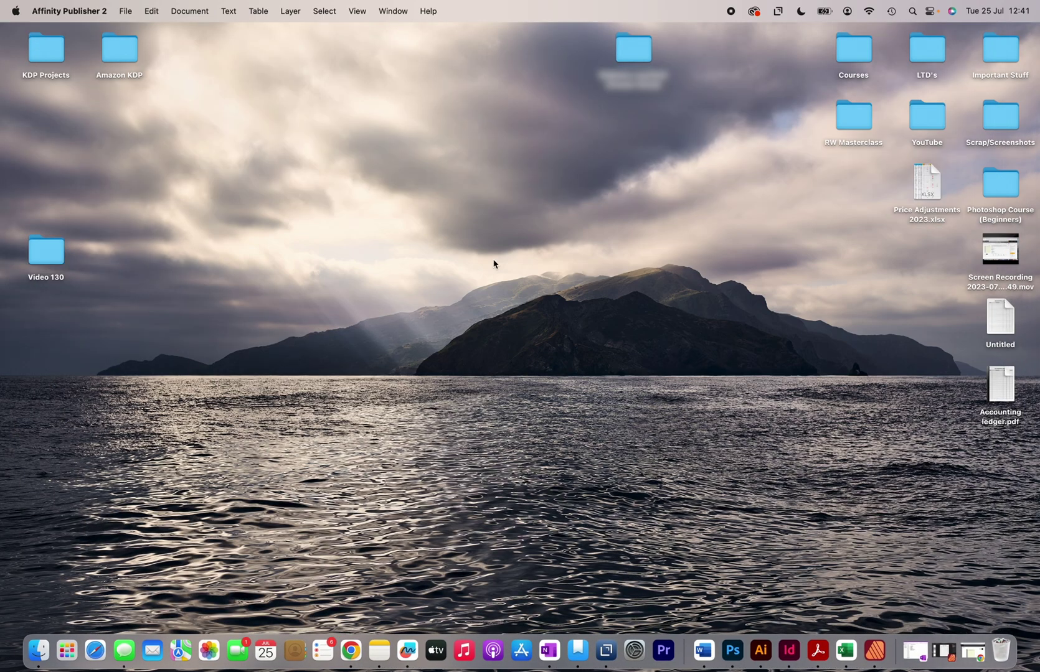
double_click(998, 384)
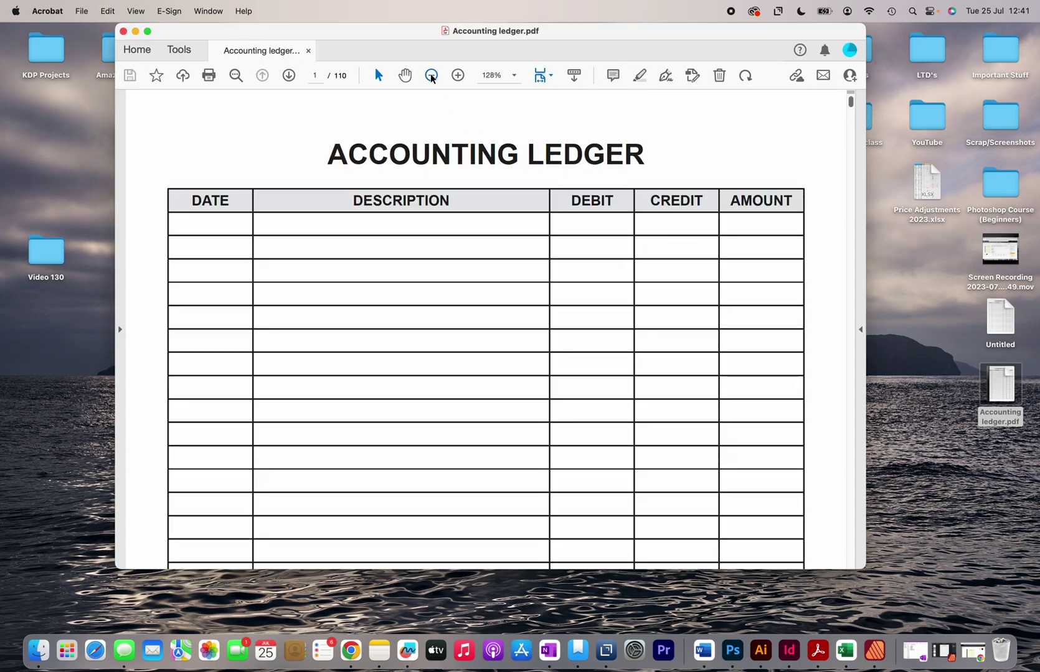
- Zoom out to show a full page and look through the exported PDF's pages to check the ledger layout
left_click(431, 75)
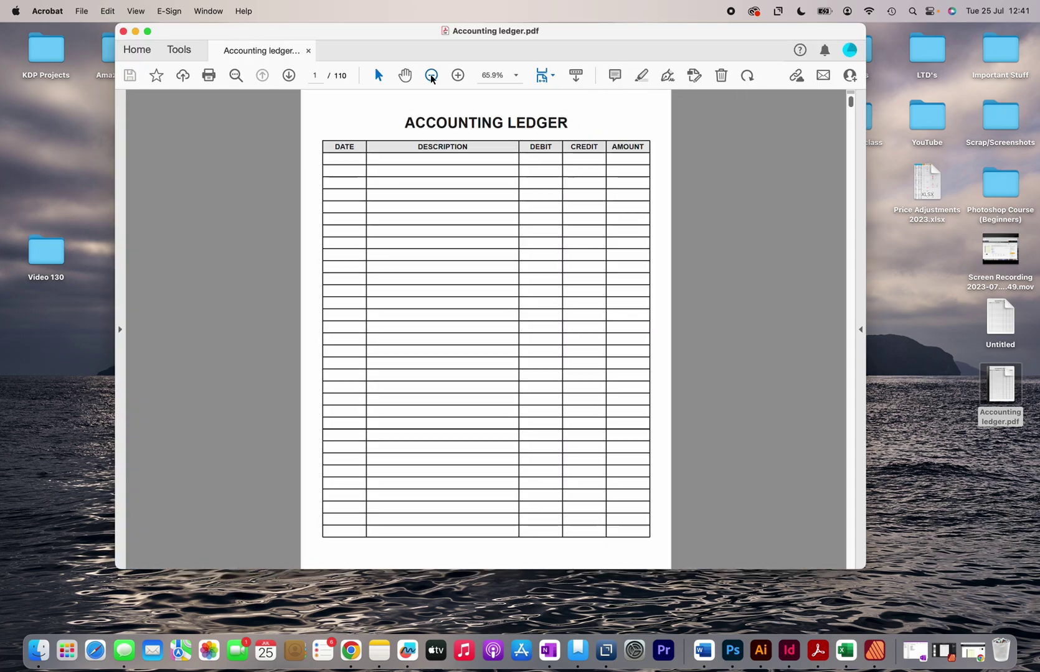
left_click(289, 76)
left_click(288, 75)
left_click(289, 75)
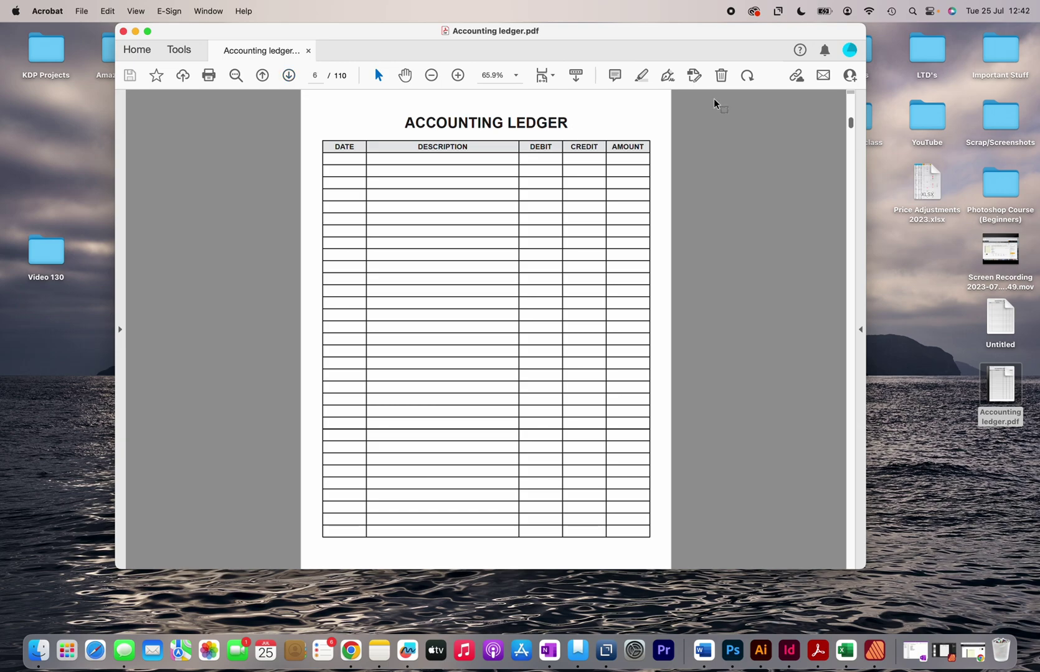
left_click_drag(848, 129, 850, 233)
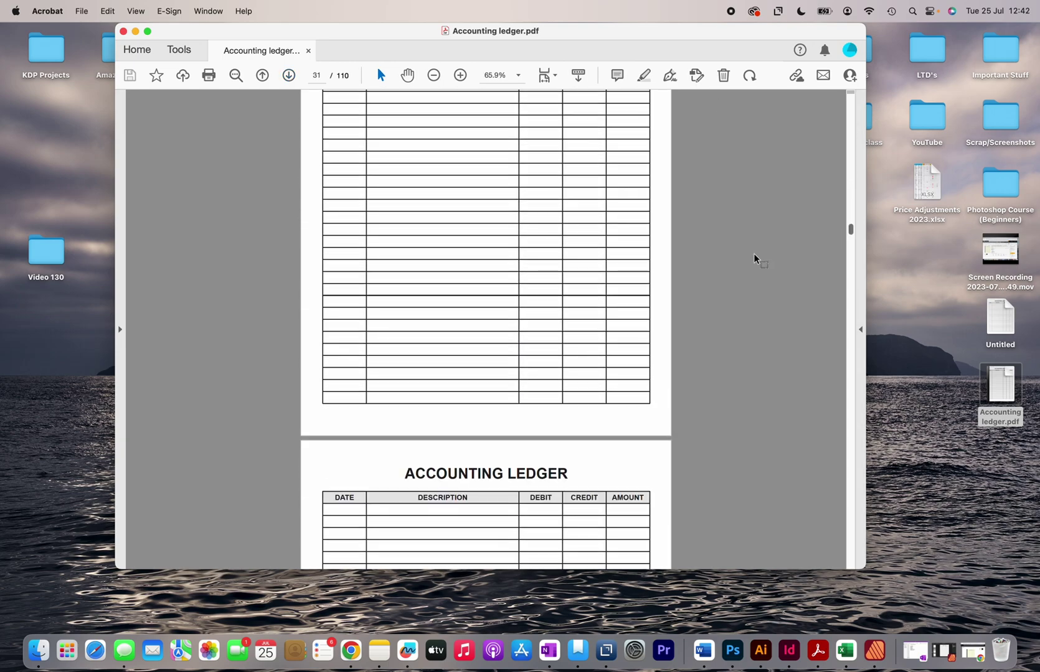